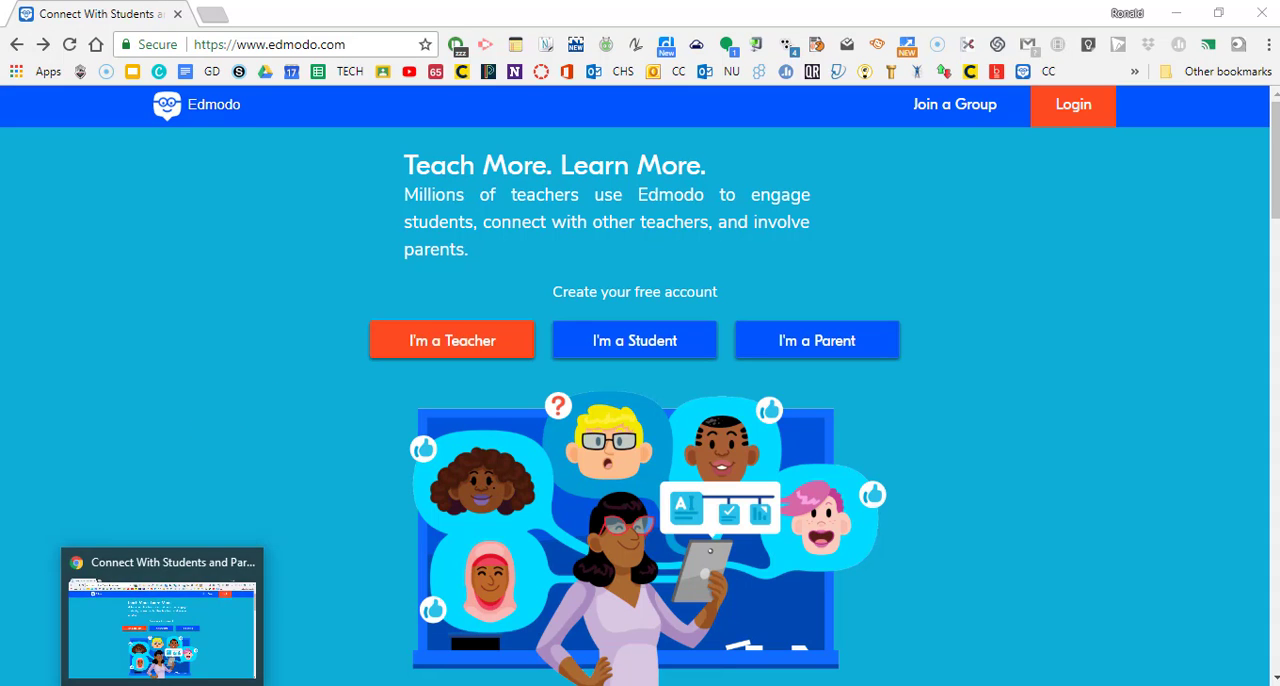
# Switch to the Firefox window with the signed-in Edmodo account and go to its home page.
pyautogui.click(164, 685)
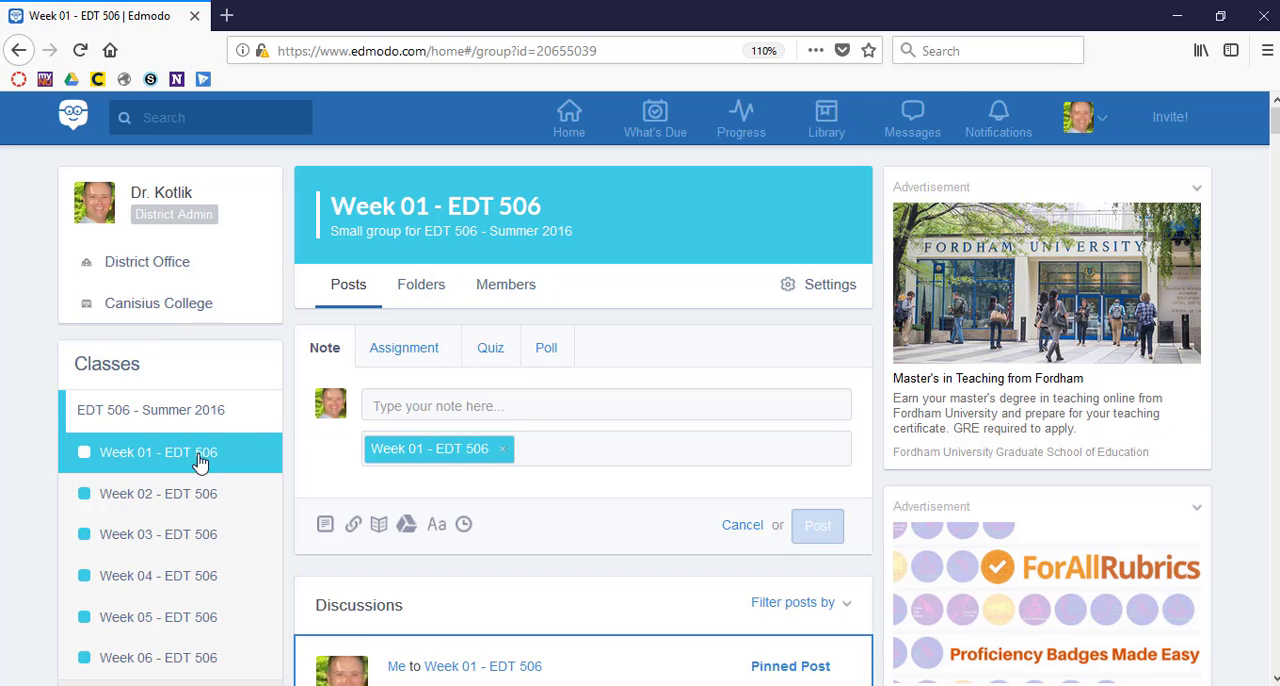
pyautogui.scroll(1, 440, 300)
pyautogui.click(570, 117)
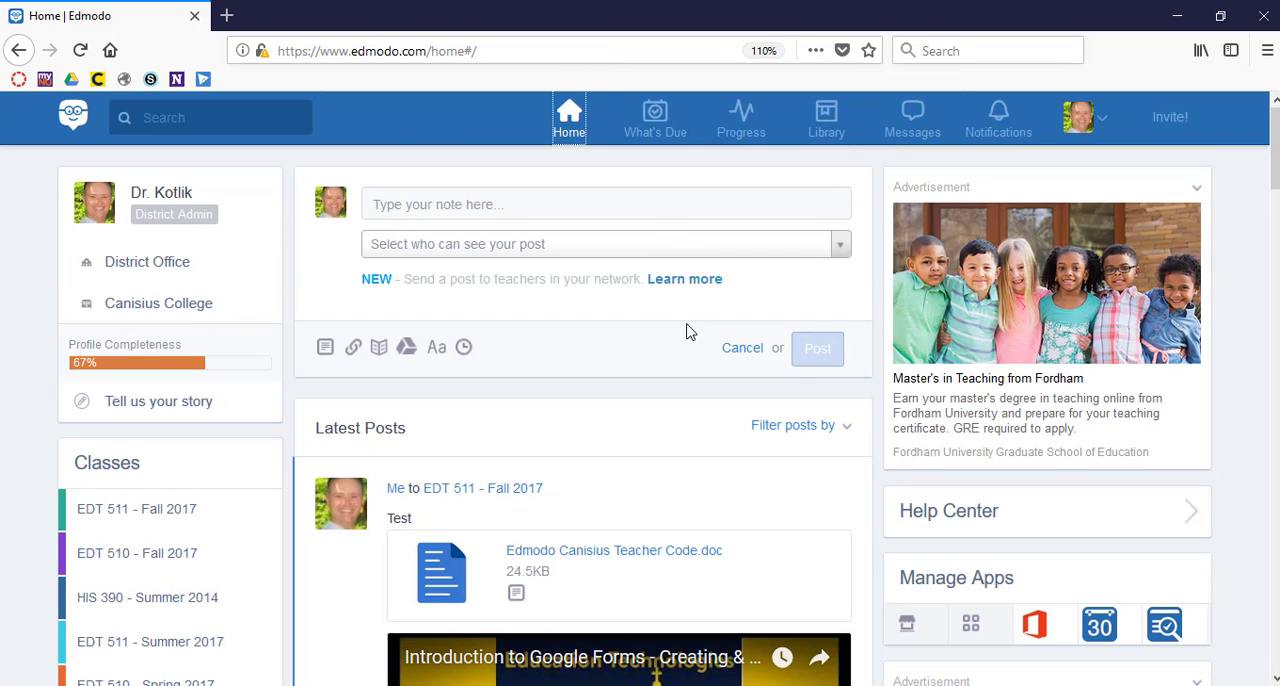
# Open the form for creating a new class, enlarging the page to 140%.
pyautogui.scroll(-3, 686, 332)
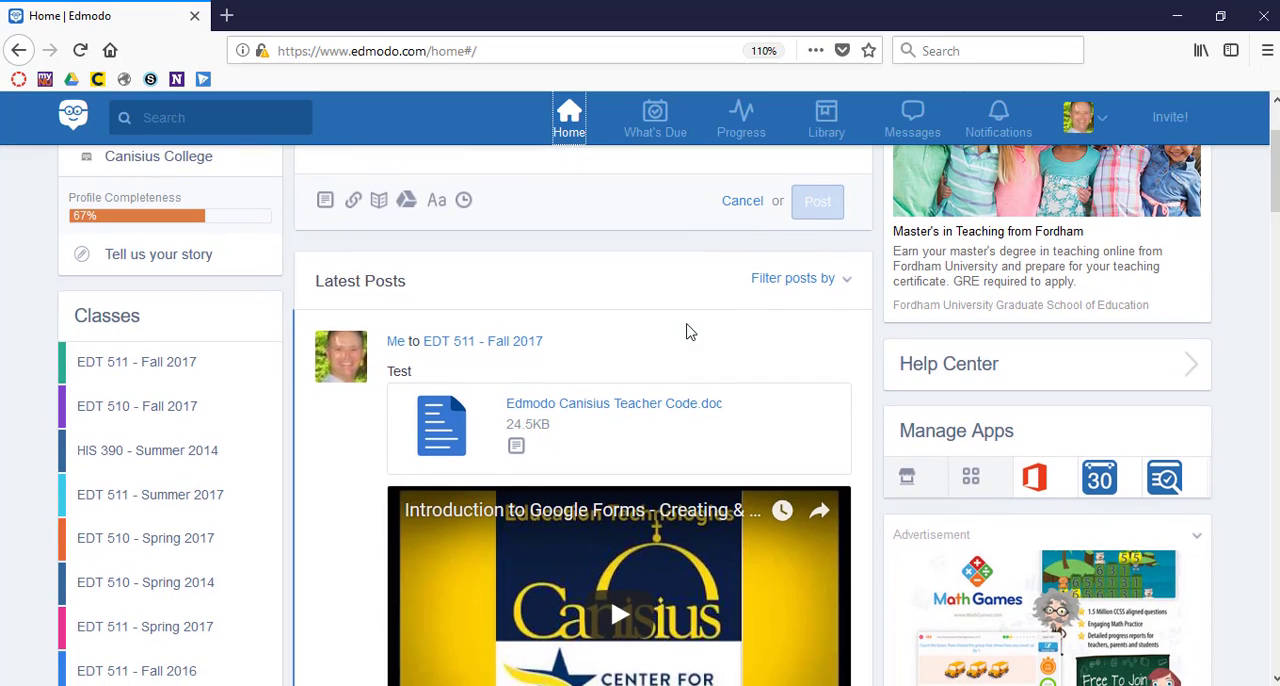
pyautogui.scroll(-10, 200, 365)
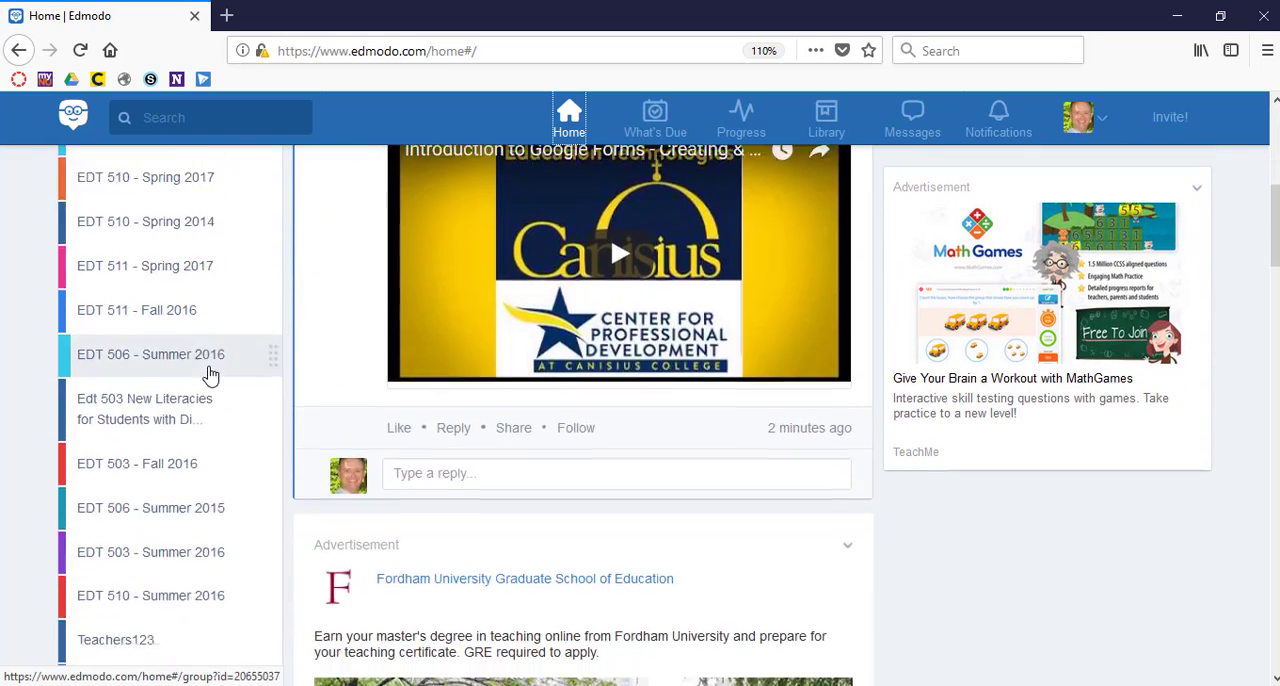
pyautogui.scroll(-12, 210, 375)
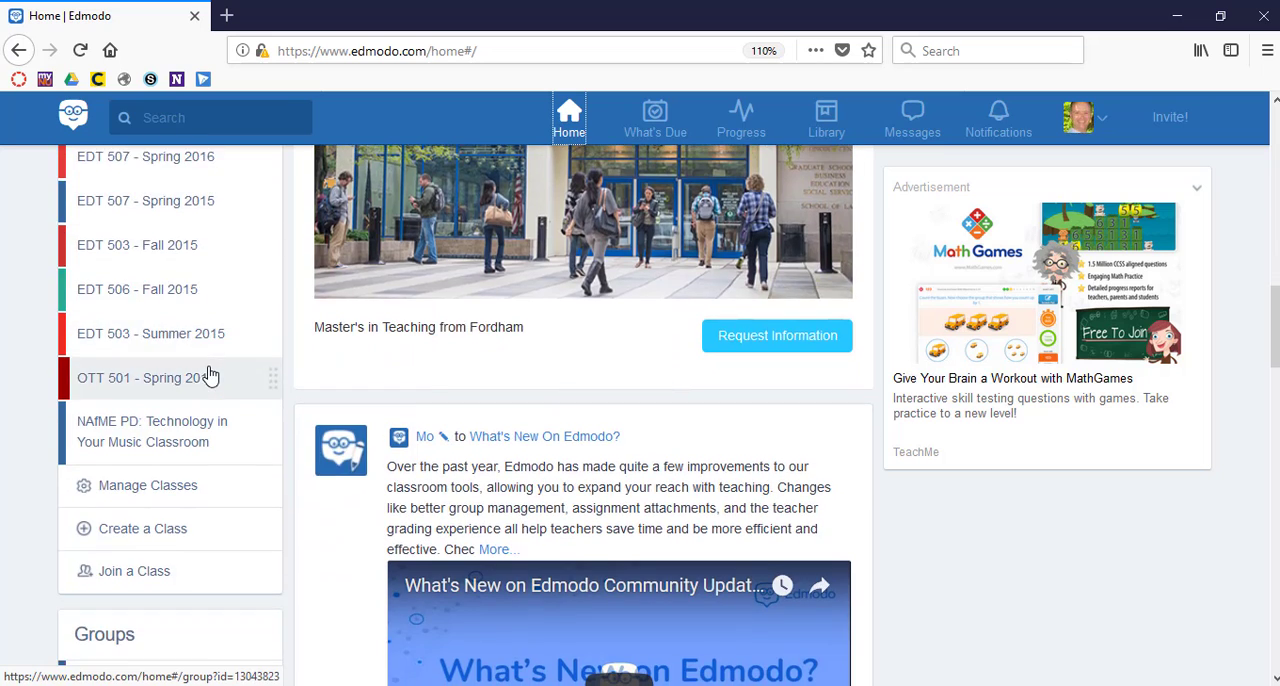
pyautogui.scroll(-1, 210, 375)
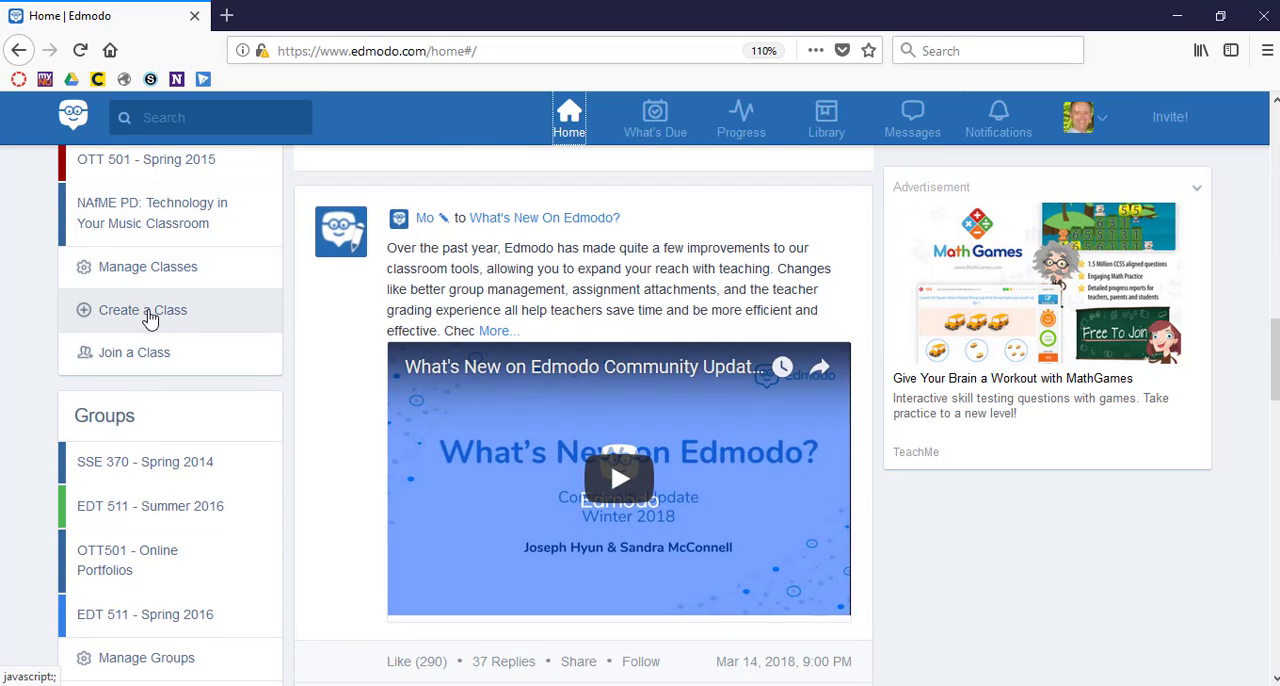
pyautogui.hotkey('ctrl', '+')
pyautogui.hotkey('ctrl', '+')
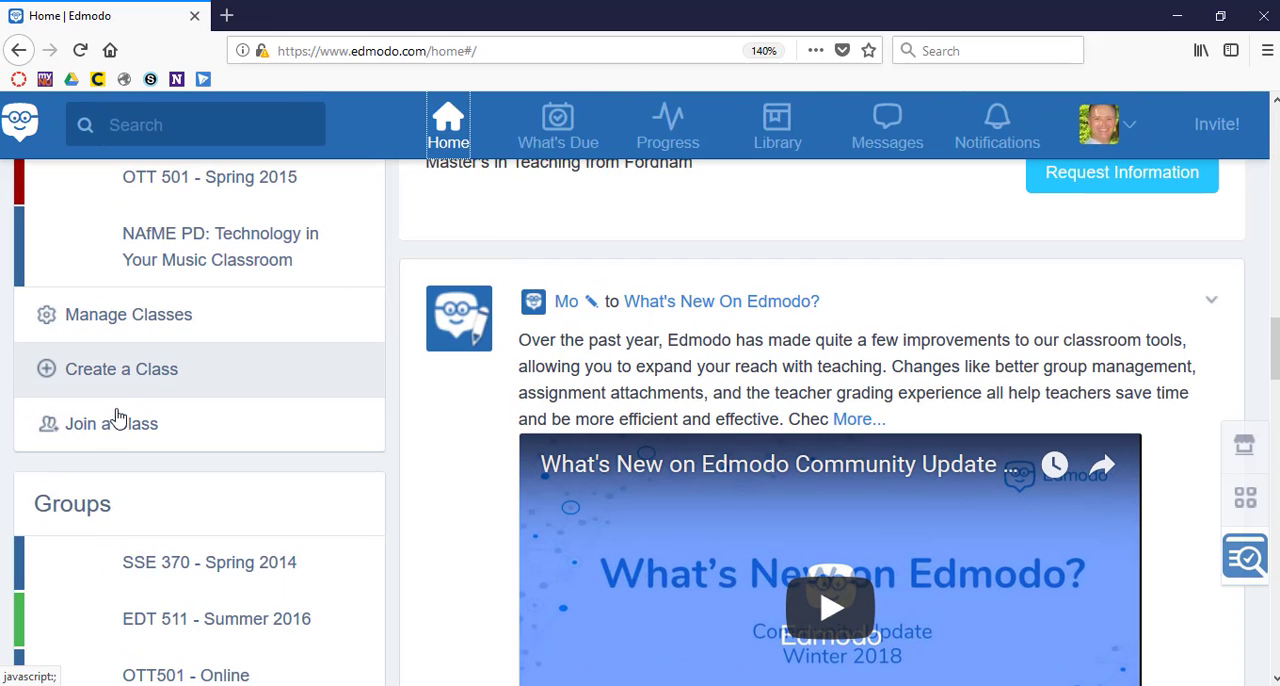
pyautogui.click(145, 371)
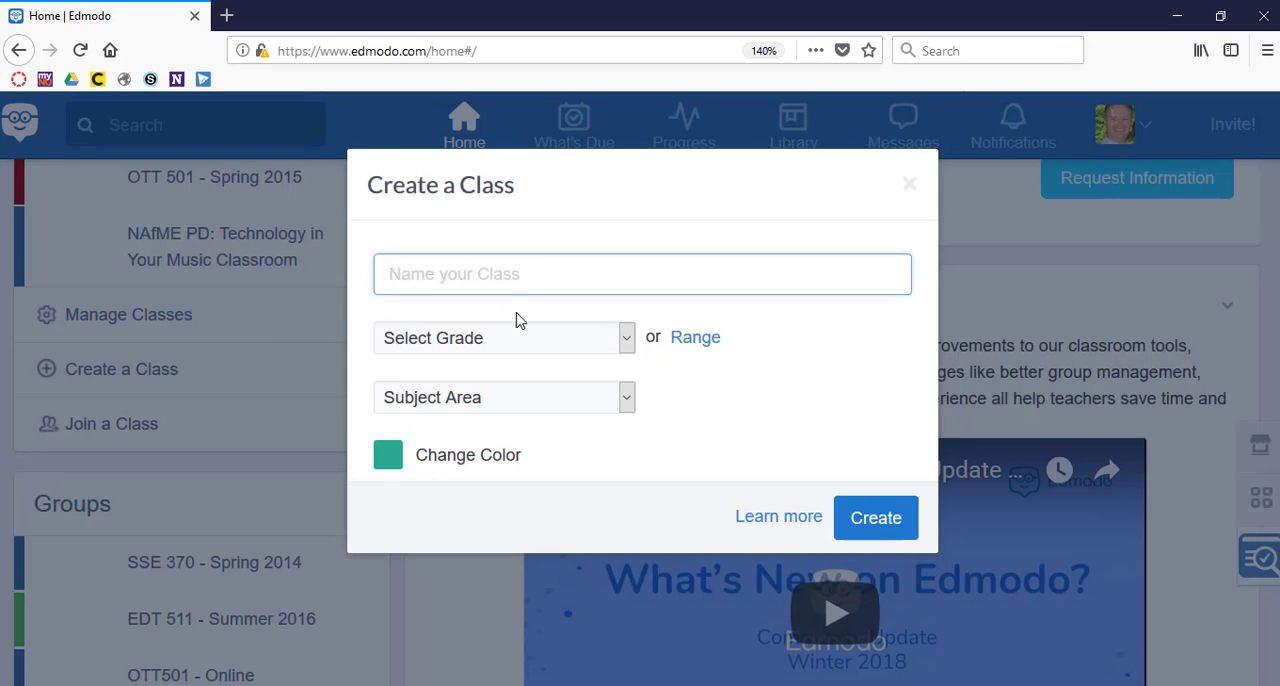
# Name the new class "Canisius Test Course".
pyautogui.write('C')
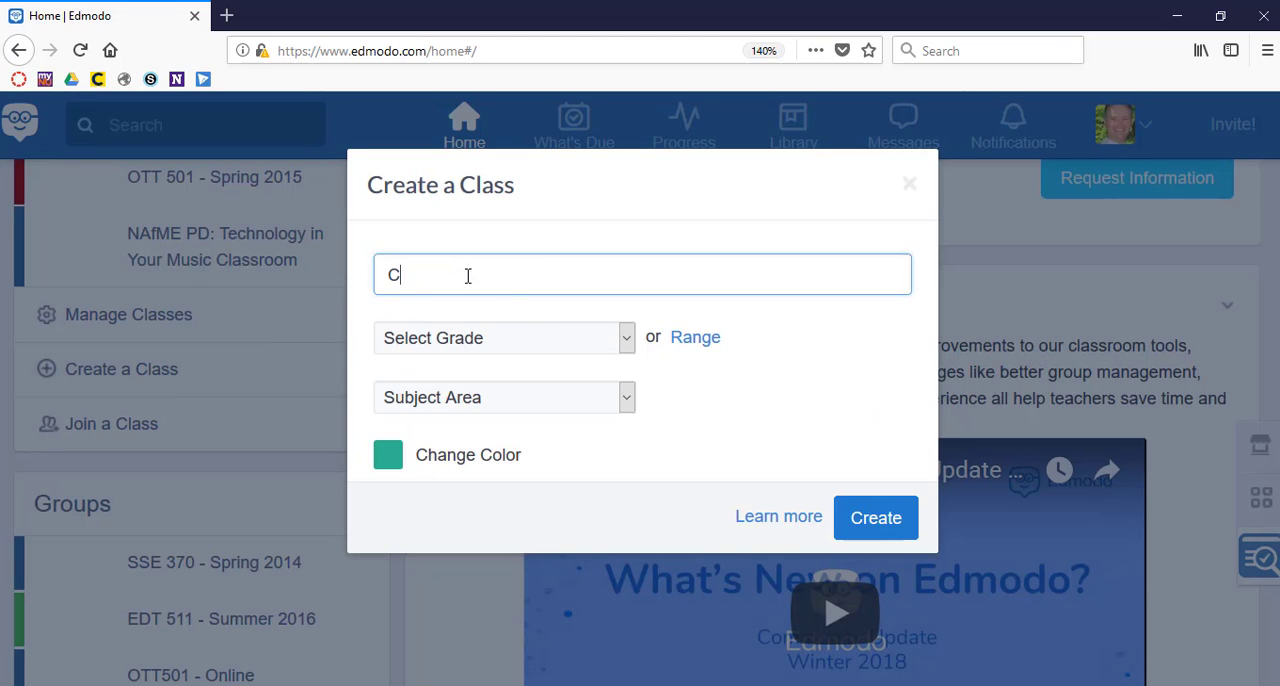
pyautogui.write('anisius Te')
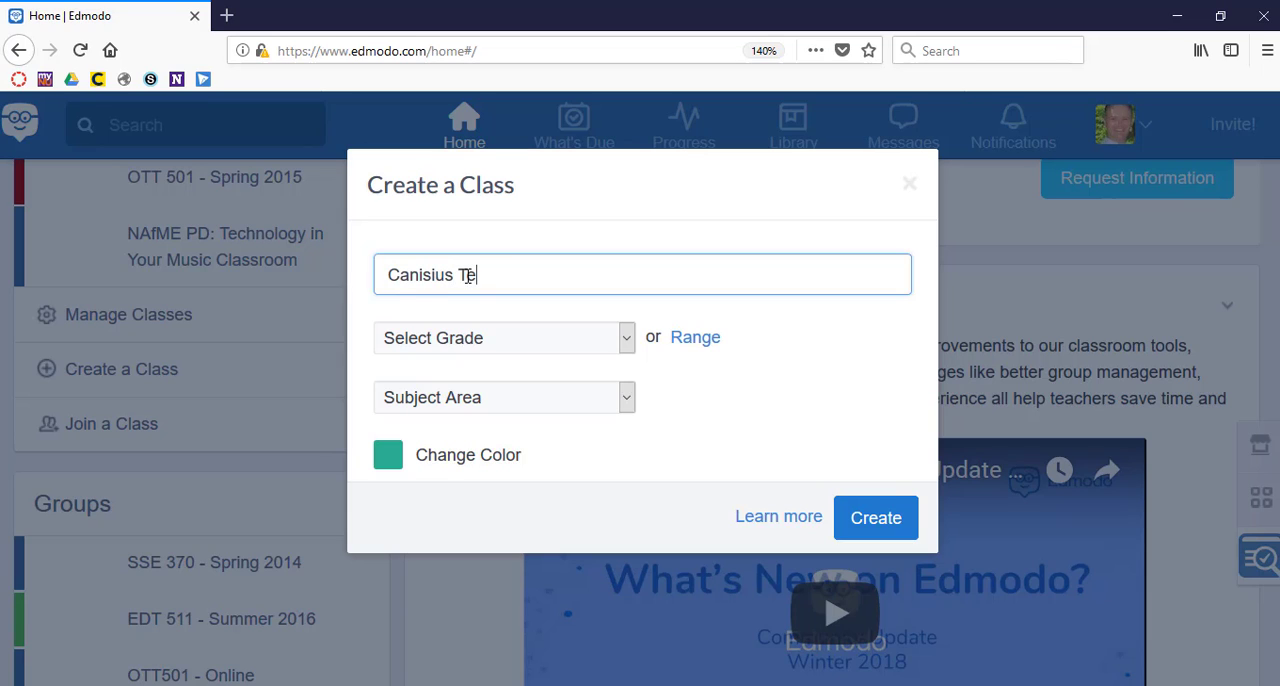
pyautogui.write('st Course')
# Set the new class's grade to None and its subject area to All.
pyautogui.click(629, 340)
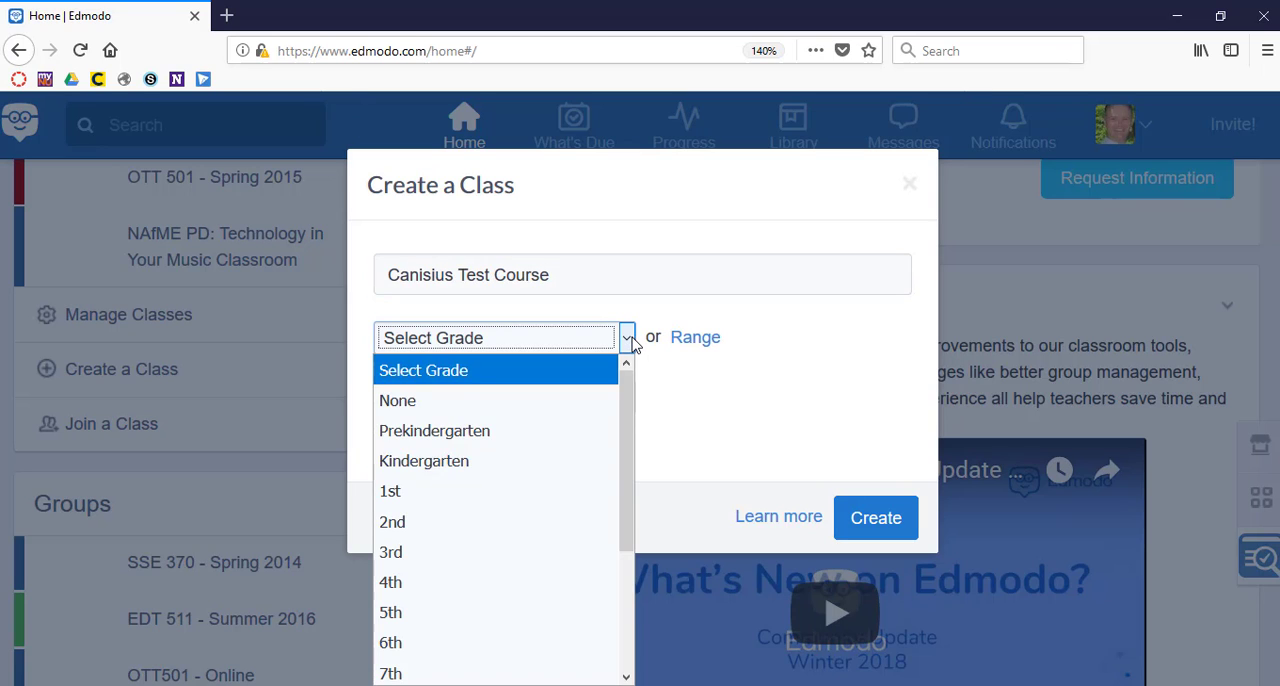
pyautogui.scroll(-3, 535, 525)
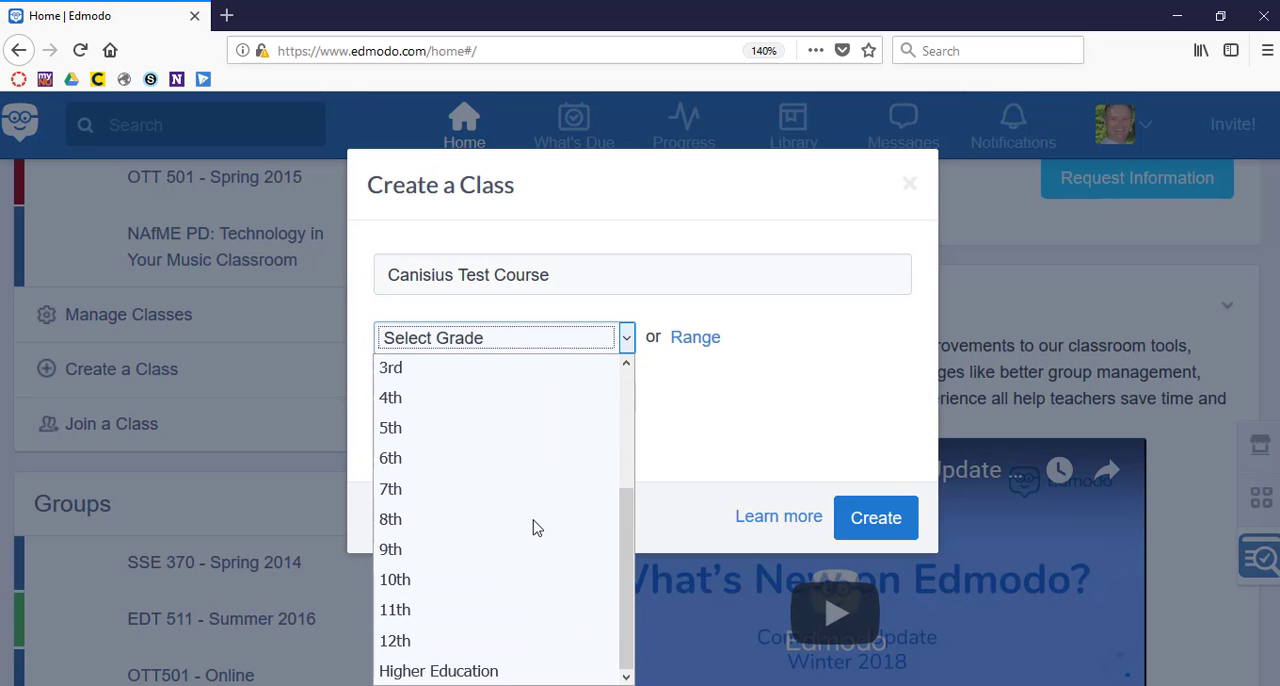
pyautogui.scroll(3, 523, 557)
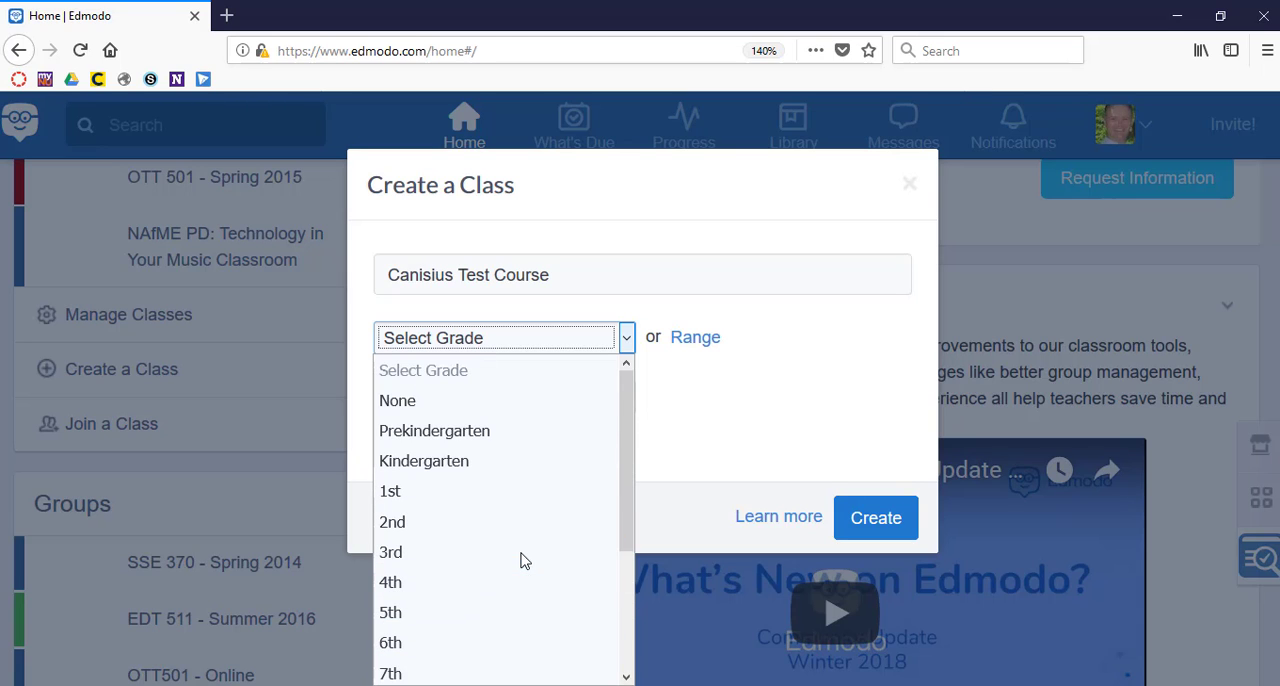
pyautogui.click(504, 403)
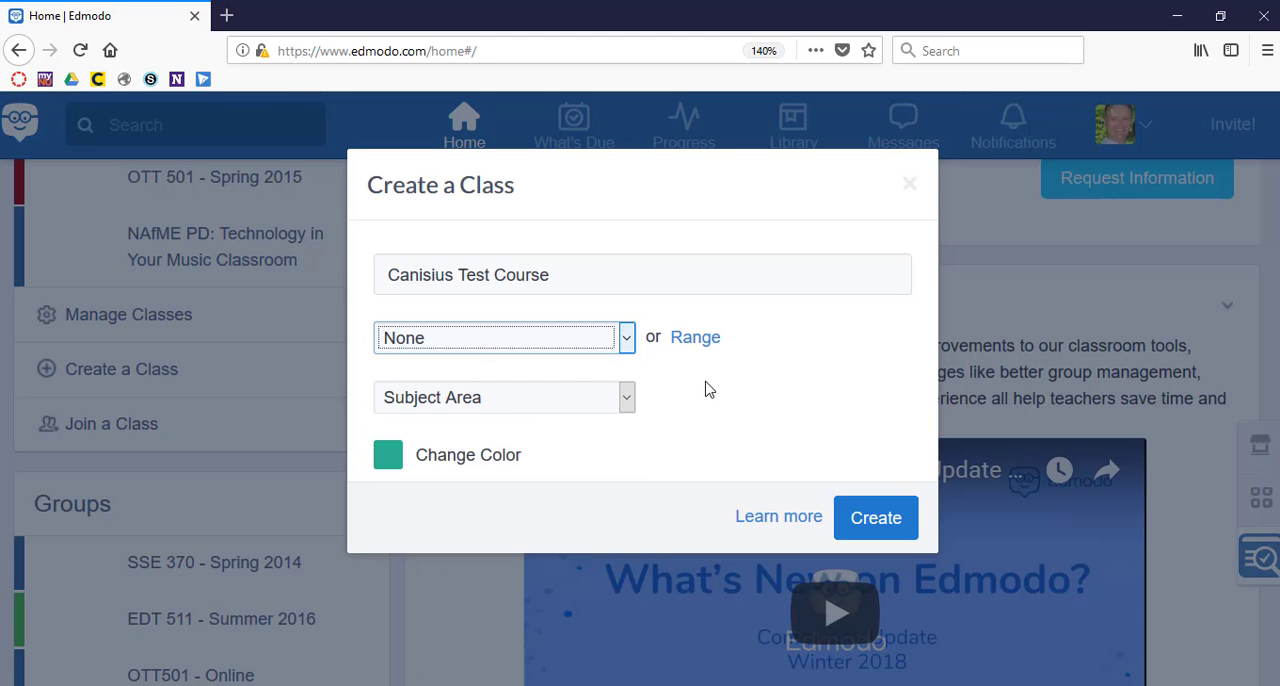
pyautogui.click(628, 400)
pyautogui.scroll(-2, 565, 297)
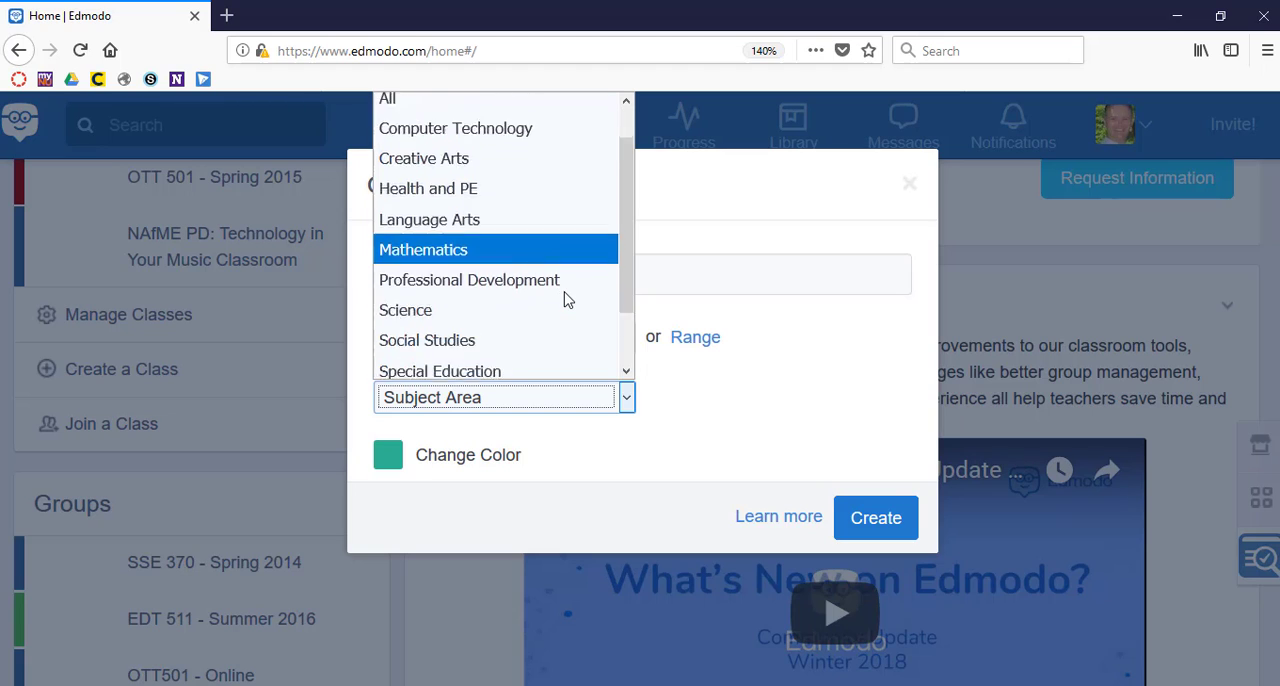
pyautogui.scroll(2, 565, 300)
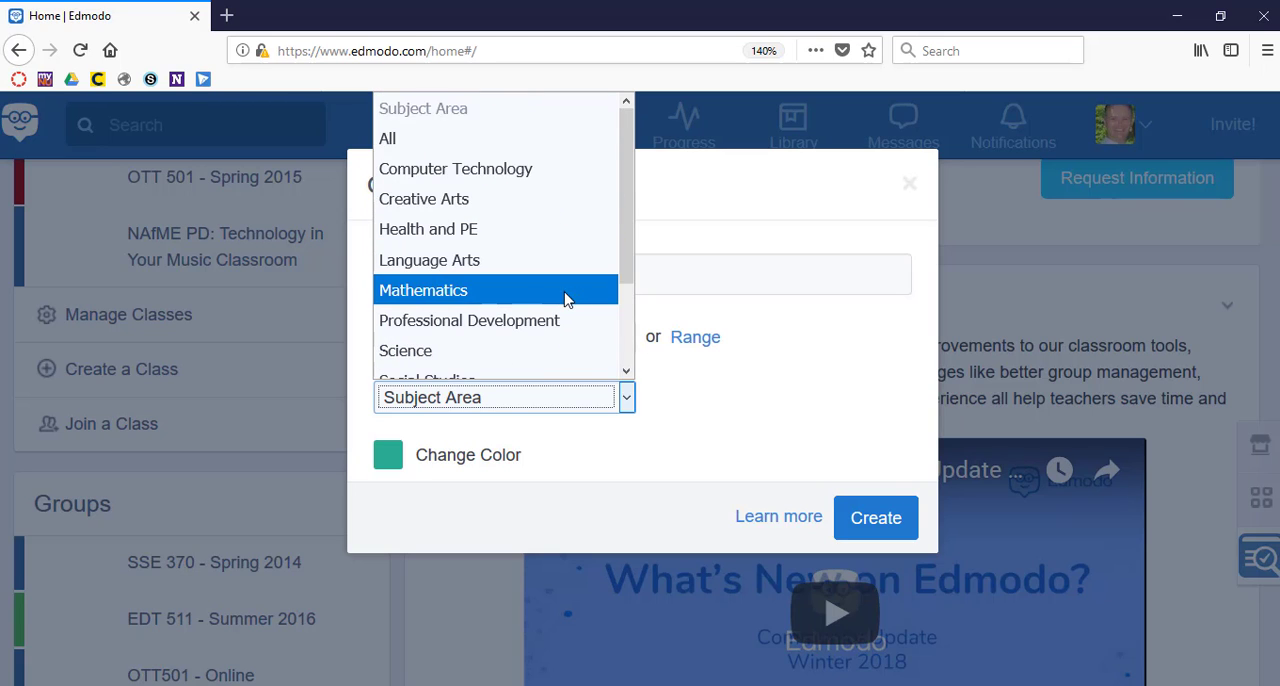
pyautogui.click(495, 140)
# Change the class color to purple and create the class.
pyautogui.click(386, 455)
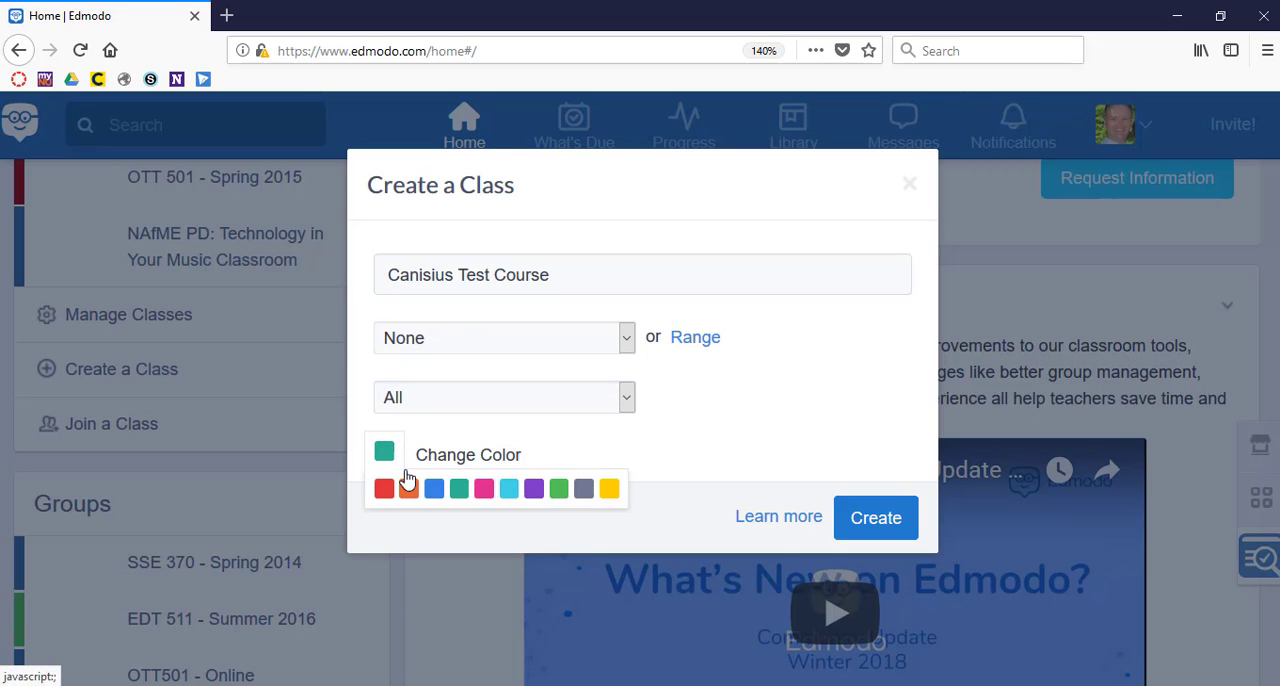
pyautogui.click(534, 490)
pyautogui.click(878, 520)
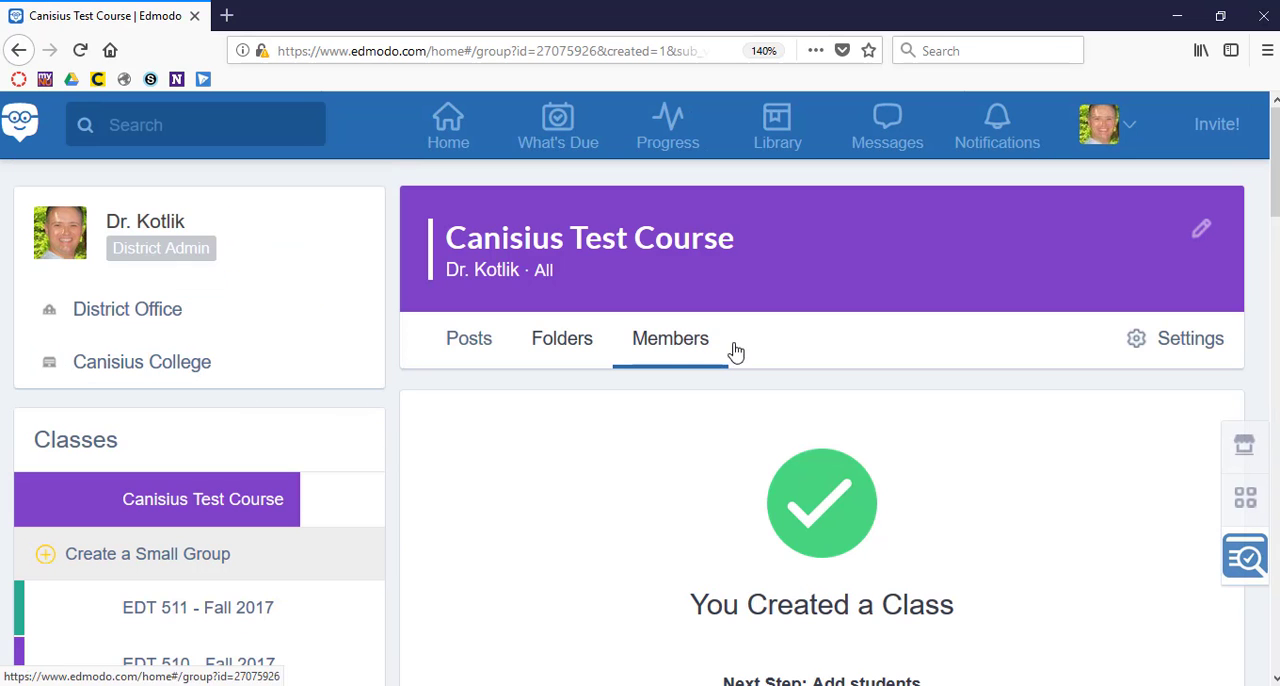
# Examine the form for adding students to the new class, and cancel it without adding anyone.
pyautogui.hotkey('ctrl', '-')
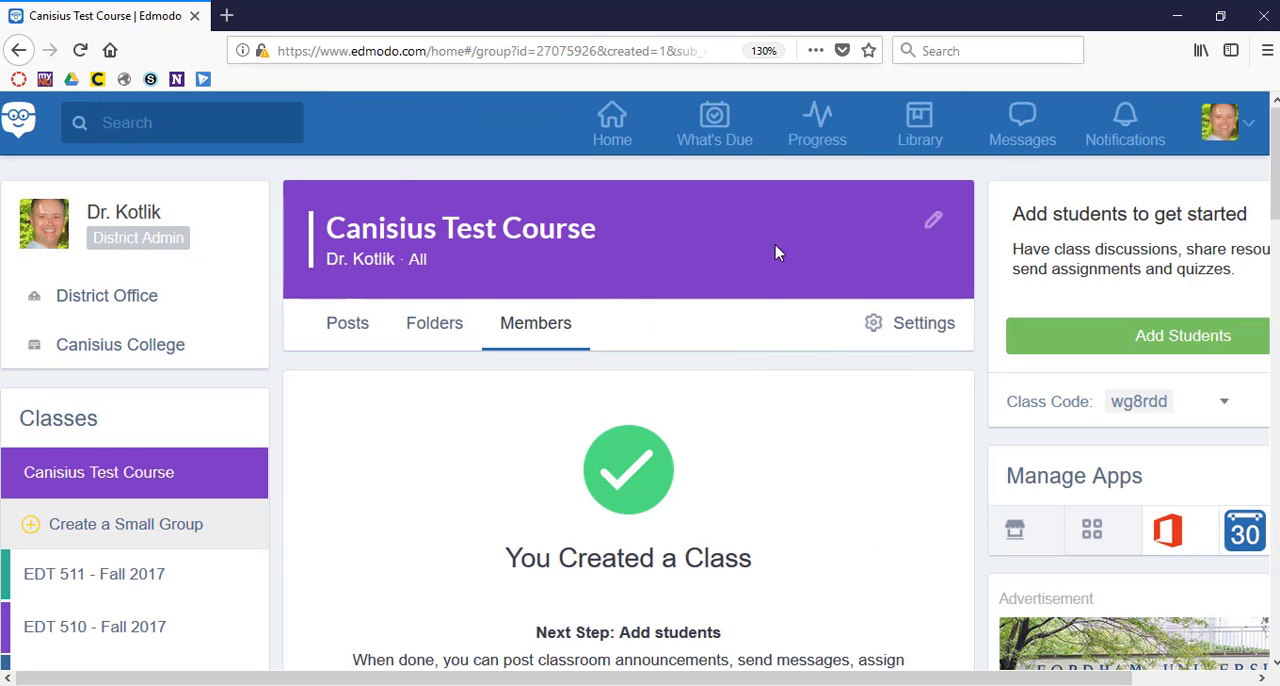
pyautogui.scroll(-2, 818, 420)
pyautogui.scroll(-3, 818, 420)
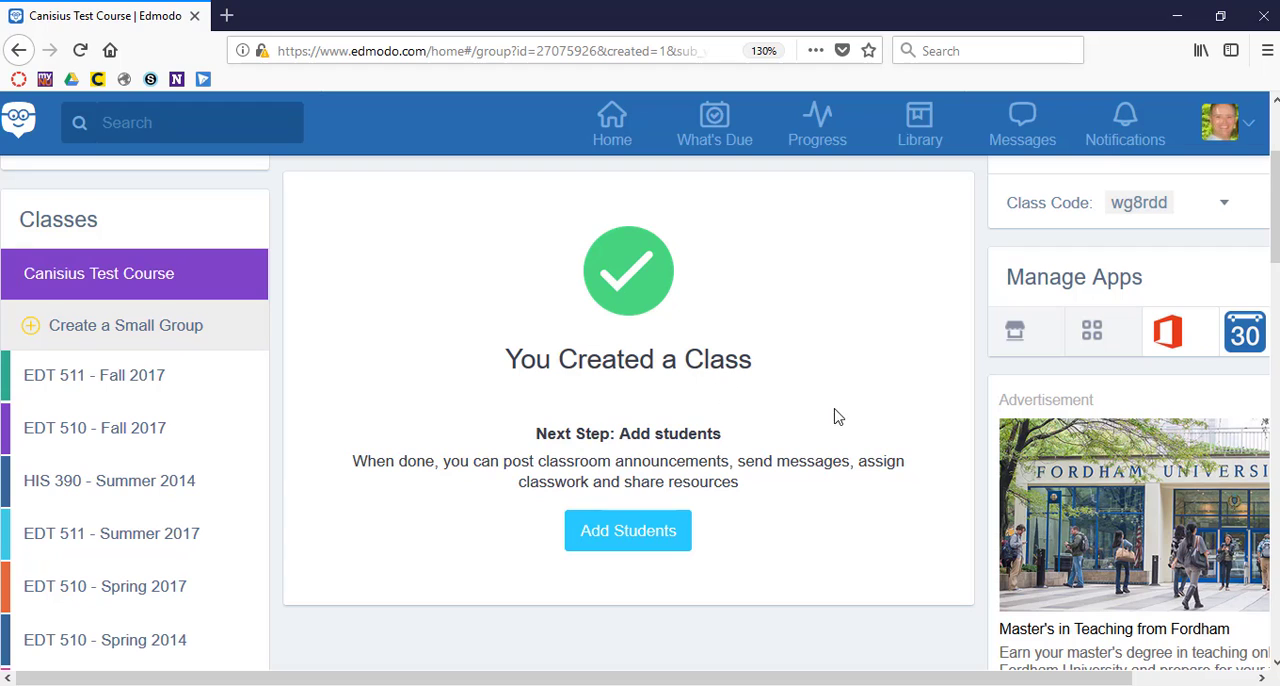
pyautogui.click(667, 537)
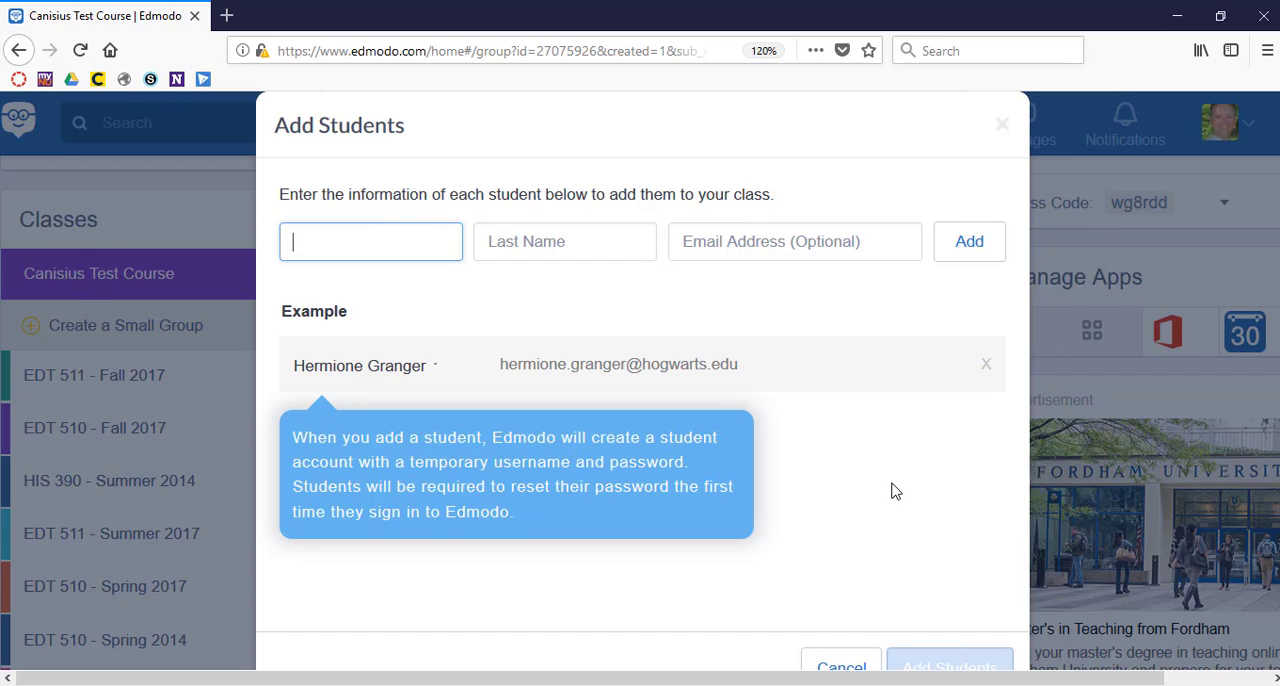
pyautogui.hotkey('ctrl', '-')
pyautogui.hotkey('ctrl', '-')
pyautogui.click(821, 619)
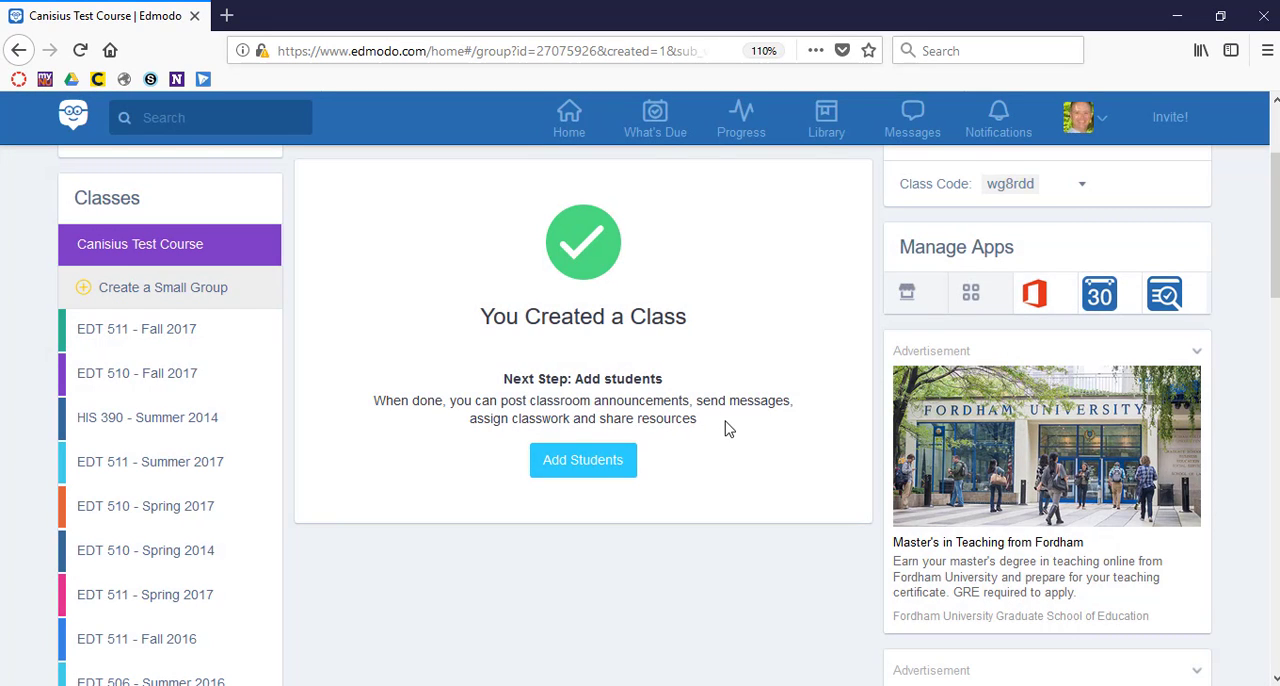
# Highlight the class code in the class settings and locate the Join a Class option below the class list.
pyautogui.scroll(3, 727, 421)
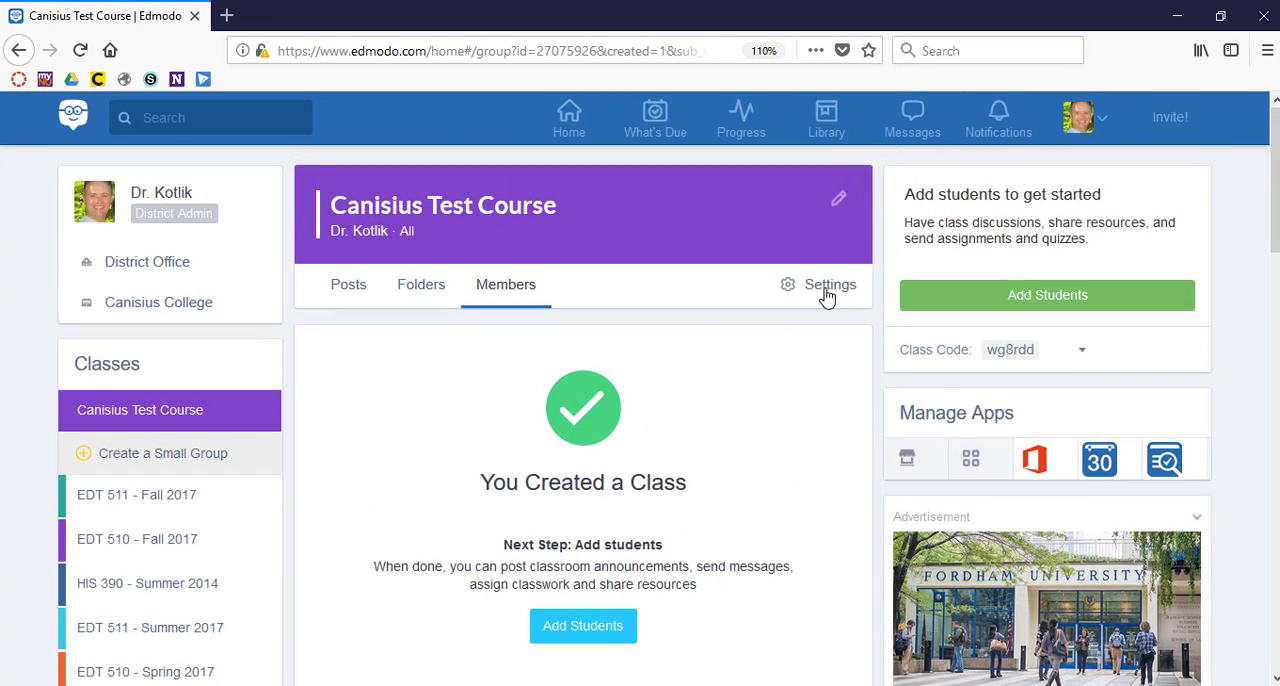
pyautogui.click(826, 290)
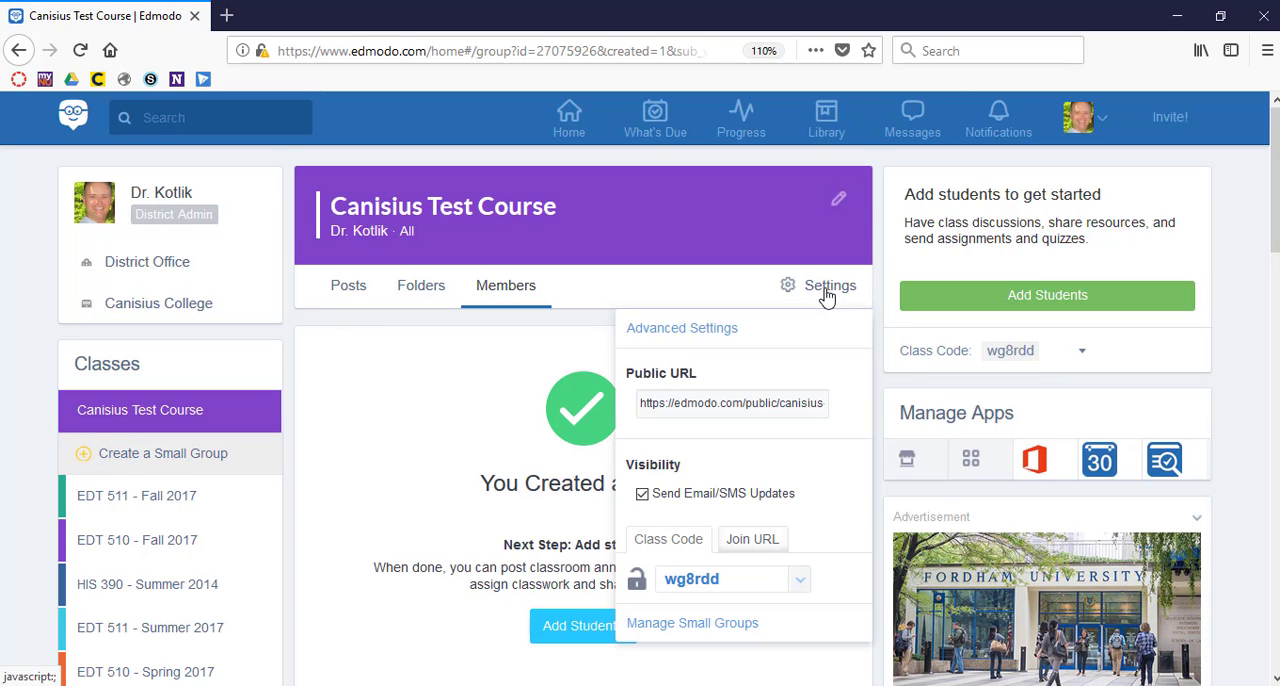
pyautogui.hotkey('ctrl', '+')
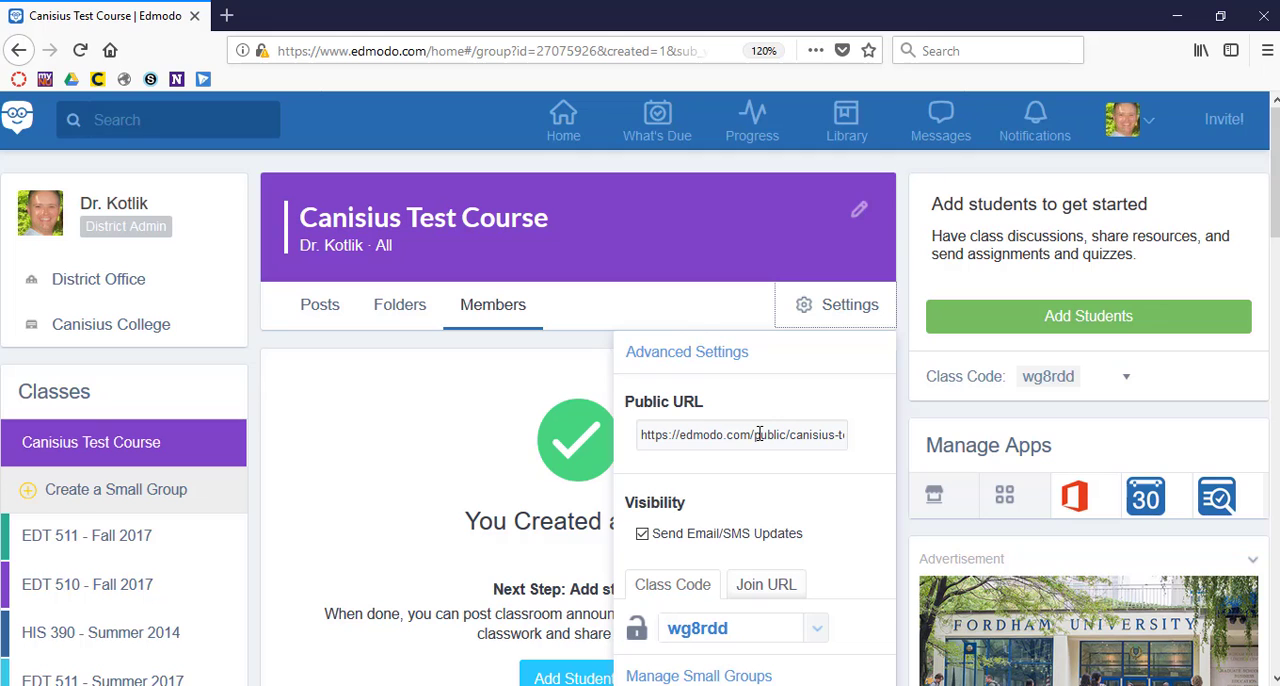
pyautogui.scroll(-3, 803, 477)
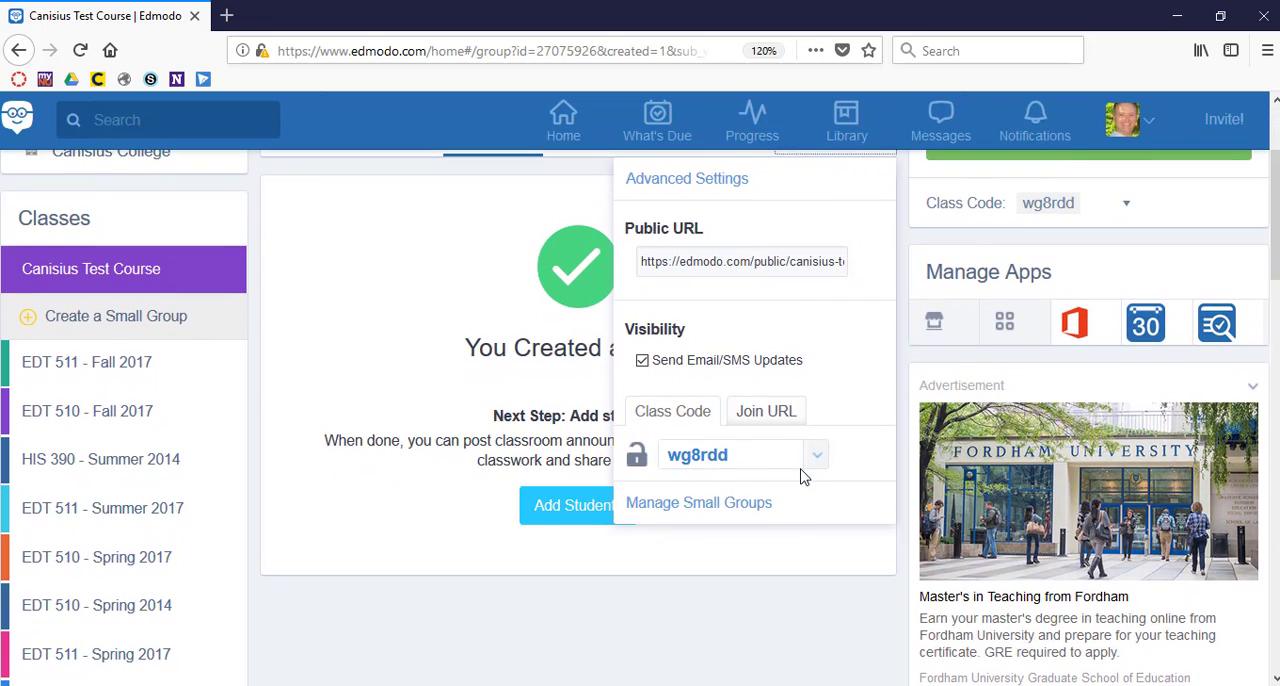
pyautogui.doubleClick(739, 456)
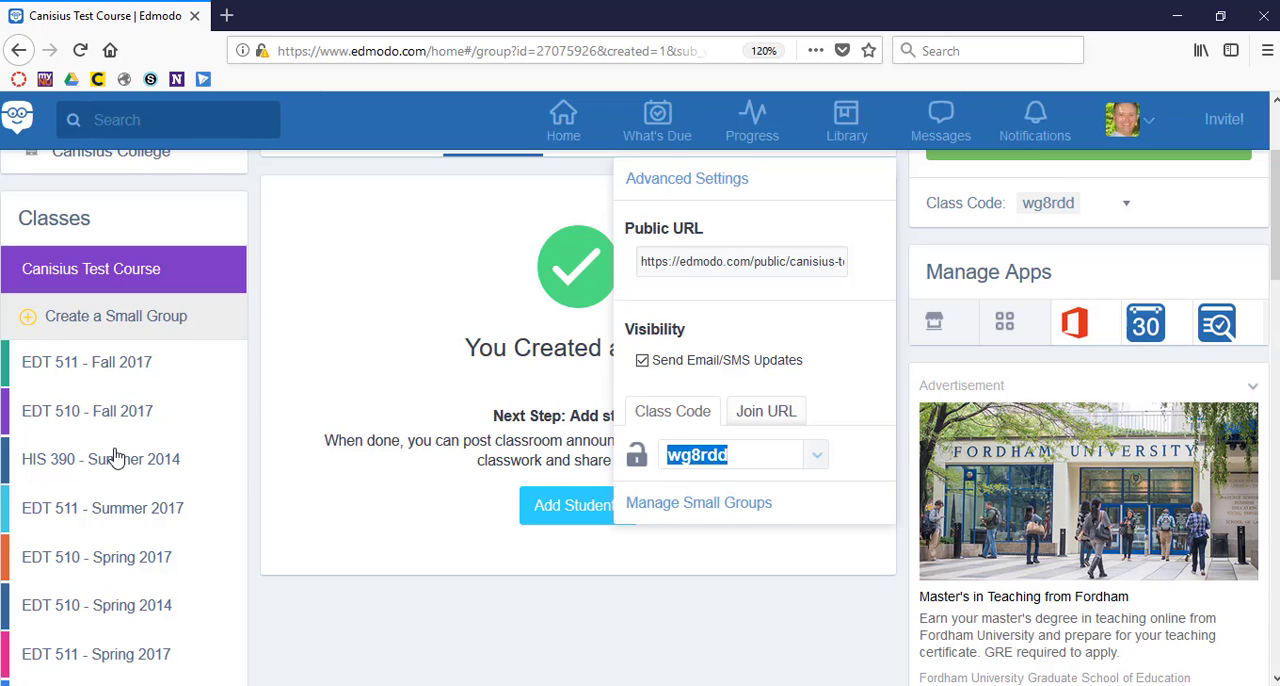
pyautogui.scroll(-8, 135, 495)
pyautogui.scroll(-10, 140, 495)
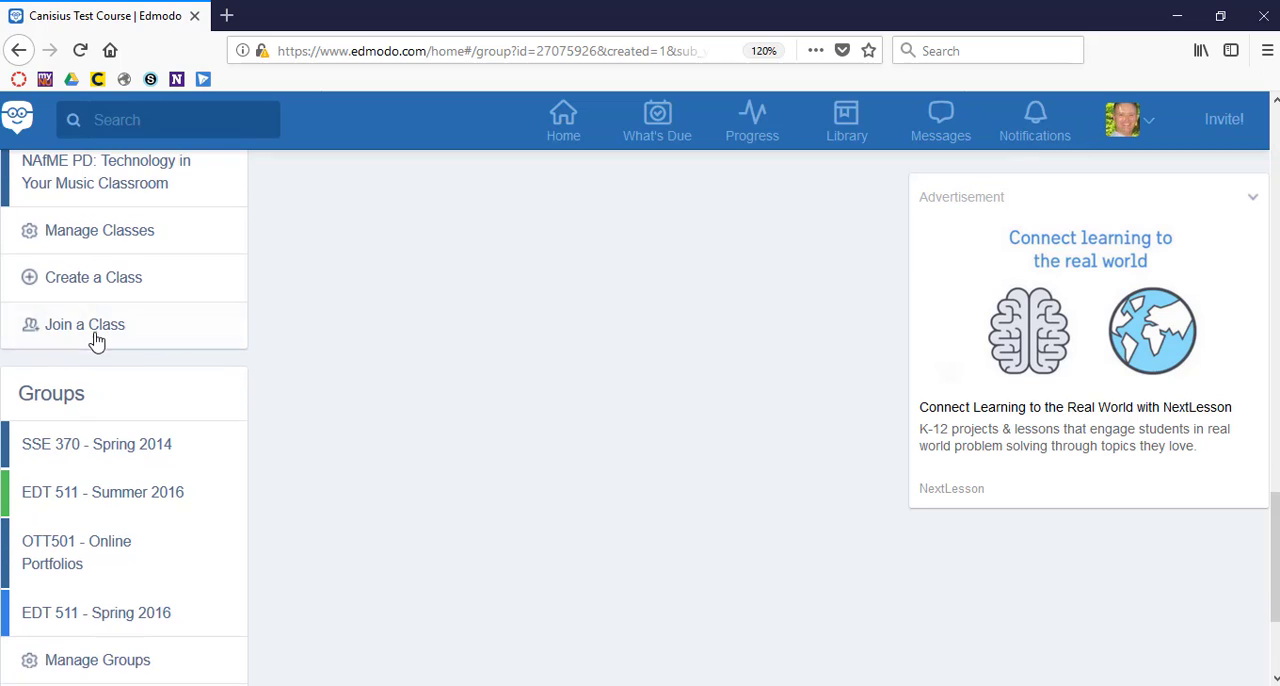
pyautogui.scroll(15, 96, 338)
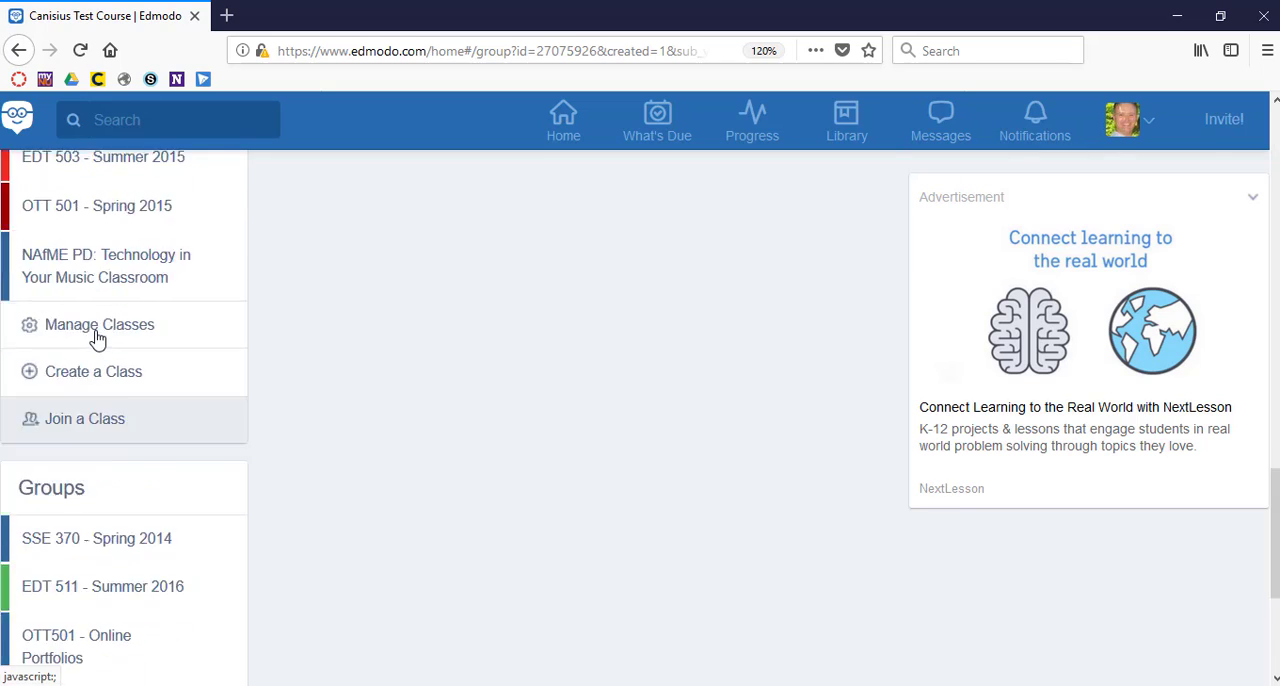
pyautogui.scroll(-3, 96, 338)
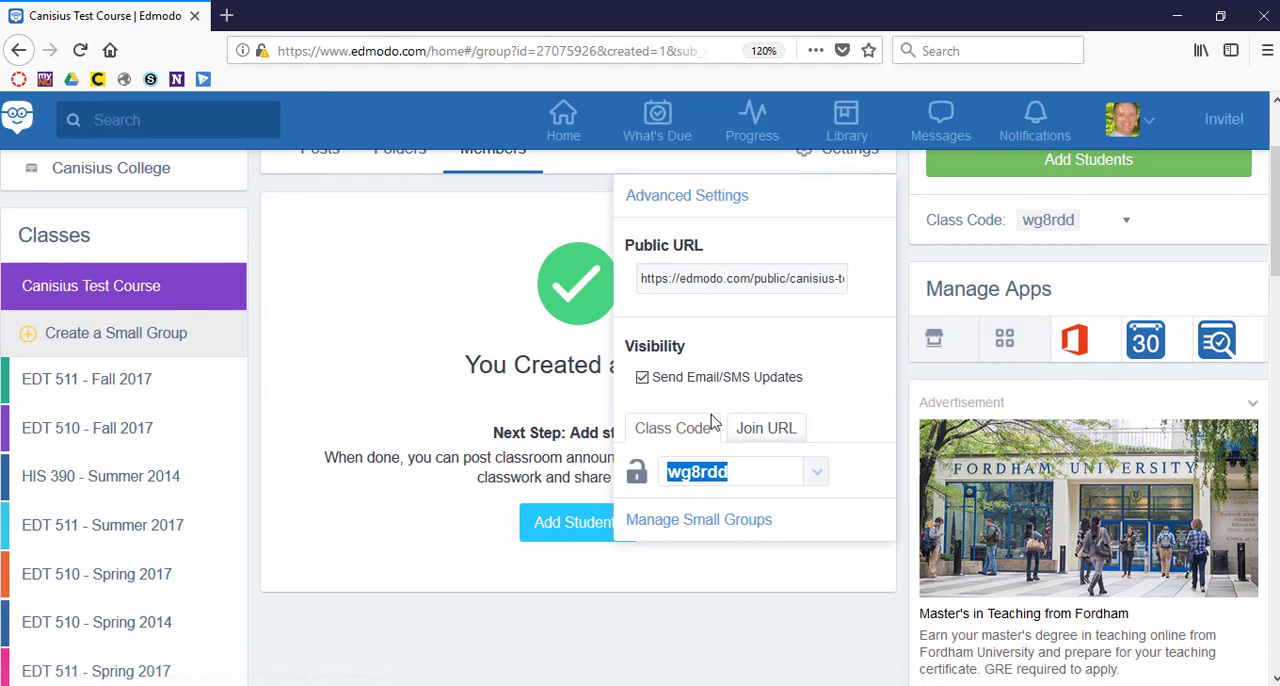
# Display the class's join URL in the class settings and select the whole address.
pyautogui.click(767, 430)
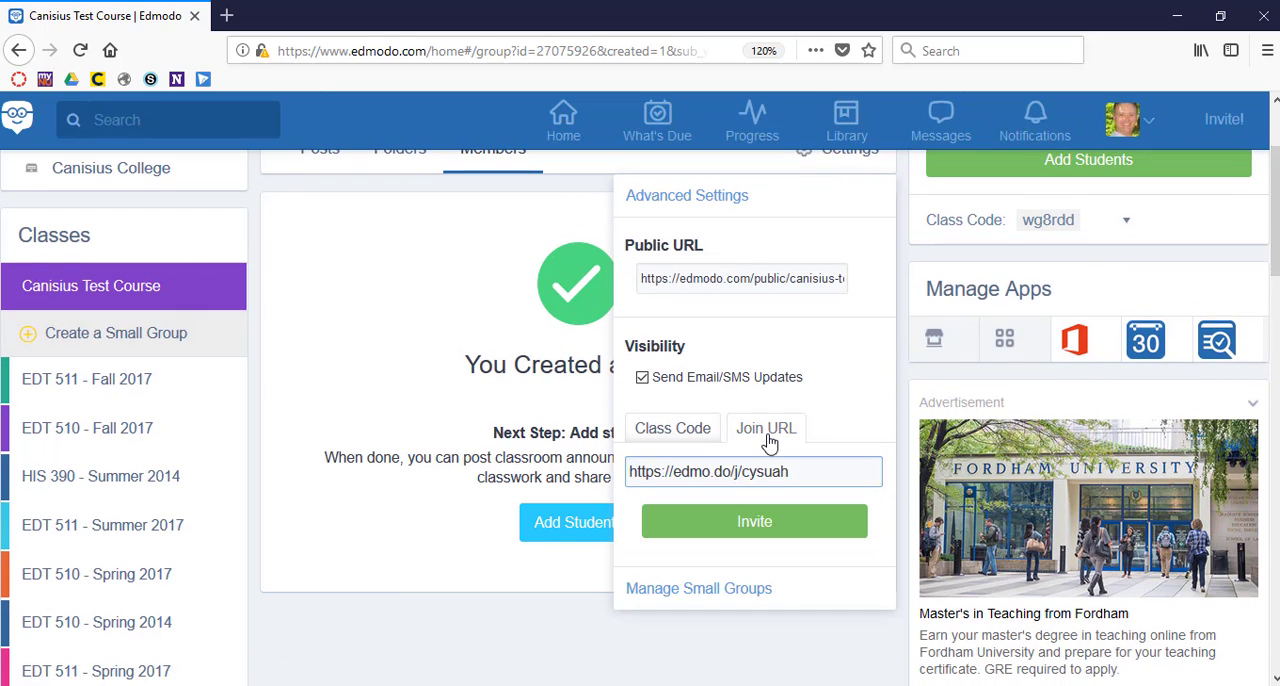
pyautogui.moveTo(811, 474); pyautogui.dragTo(609, 455)
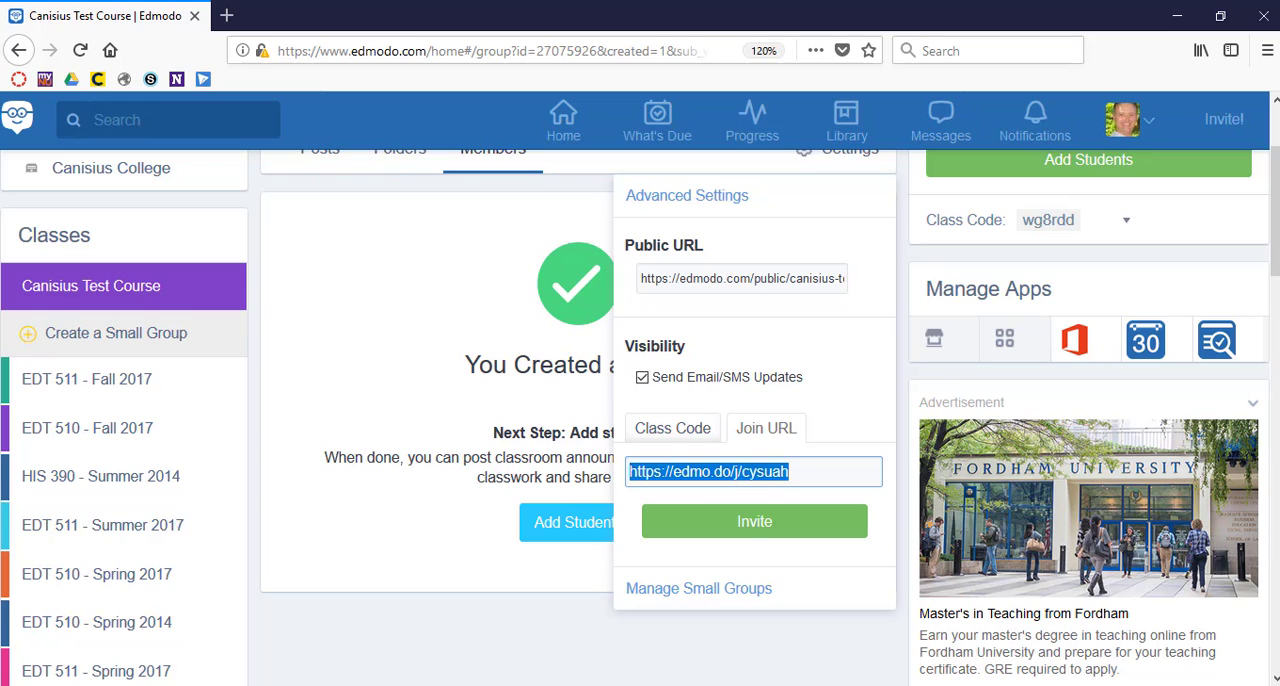
# Open the class invitation by email and choose to share the link with students and teachers.
pyautogui.click(755, 522)
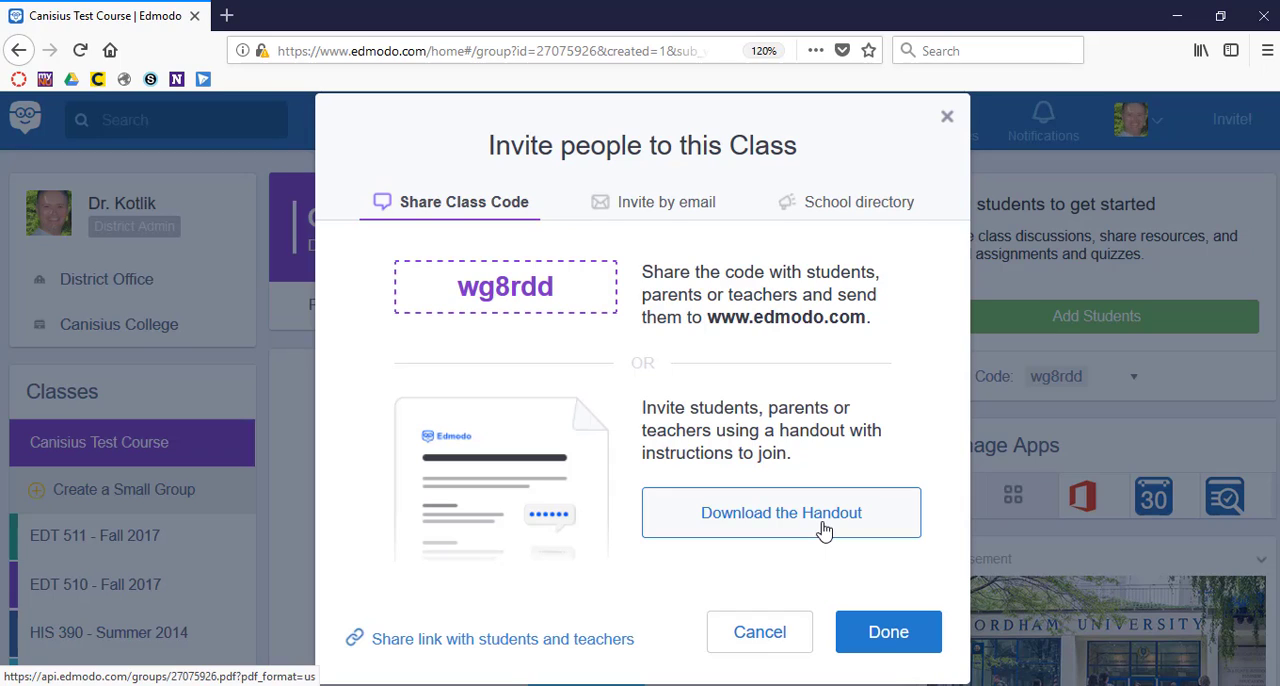
pyautogui.click(666, 204)
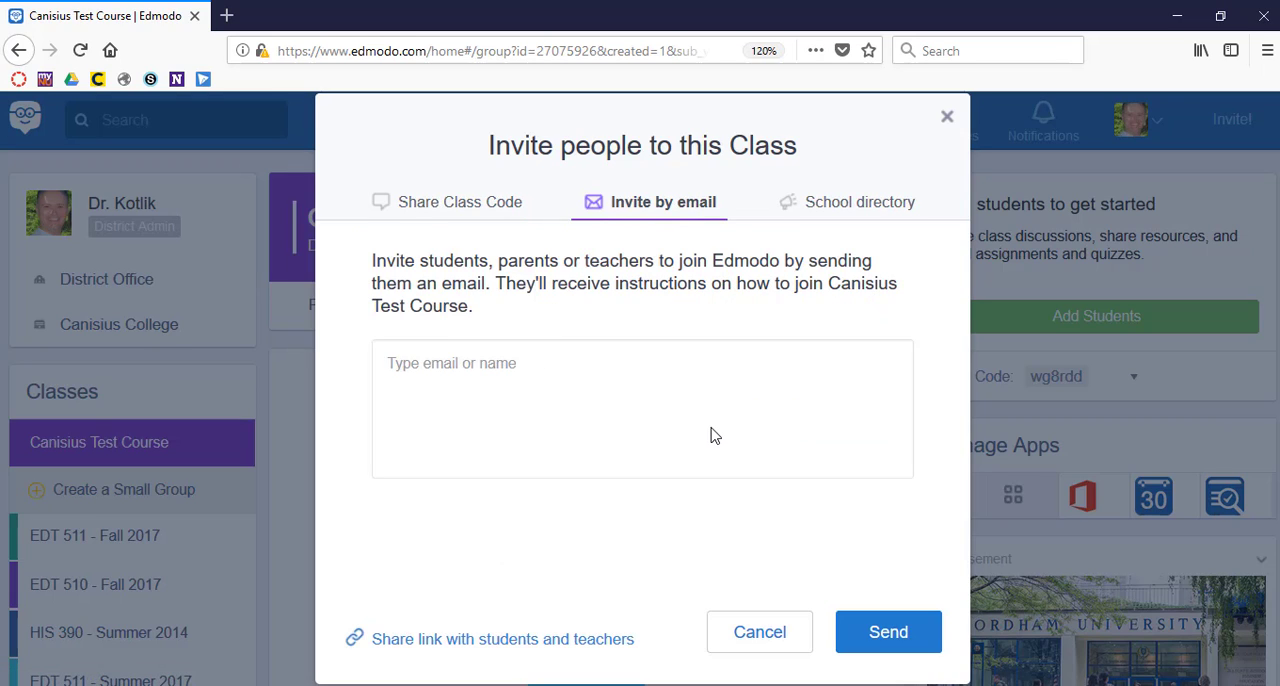
pyautogui.click(537, 640)
# Load the copied class join URL in the new browser tab, close that tab, and dismiss the class invitation.
pyautogui.hotkey('ctrl', 'v')
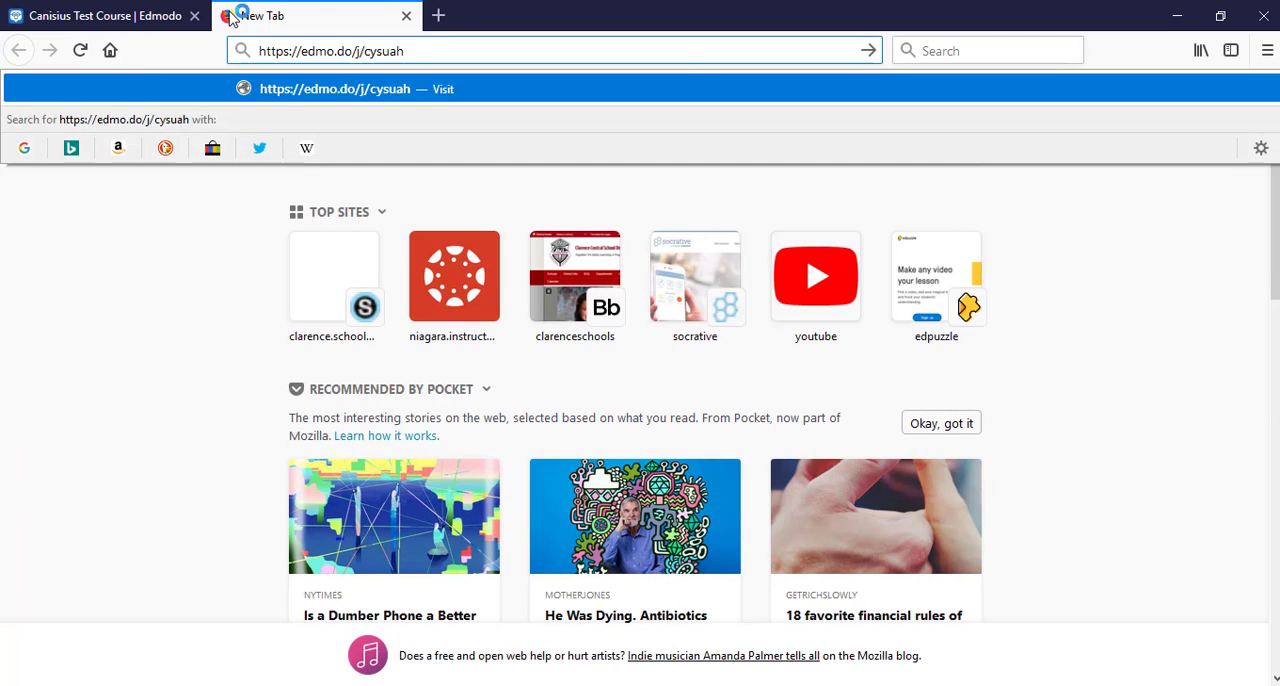
pyautogui.press('Return')
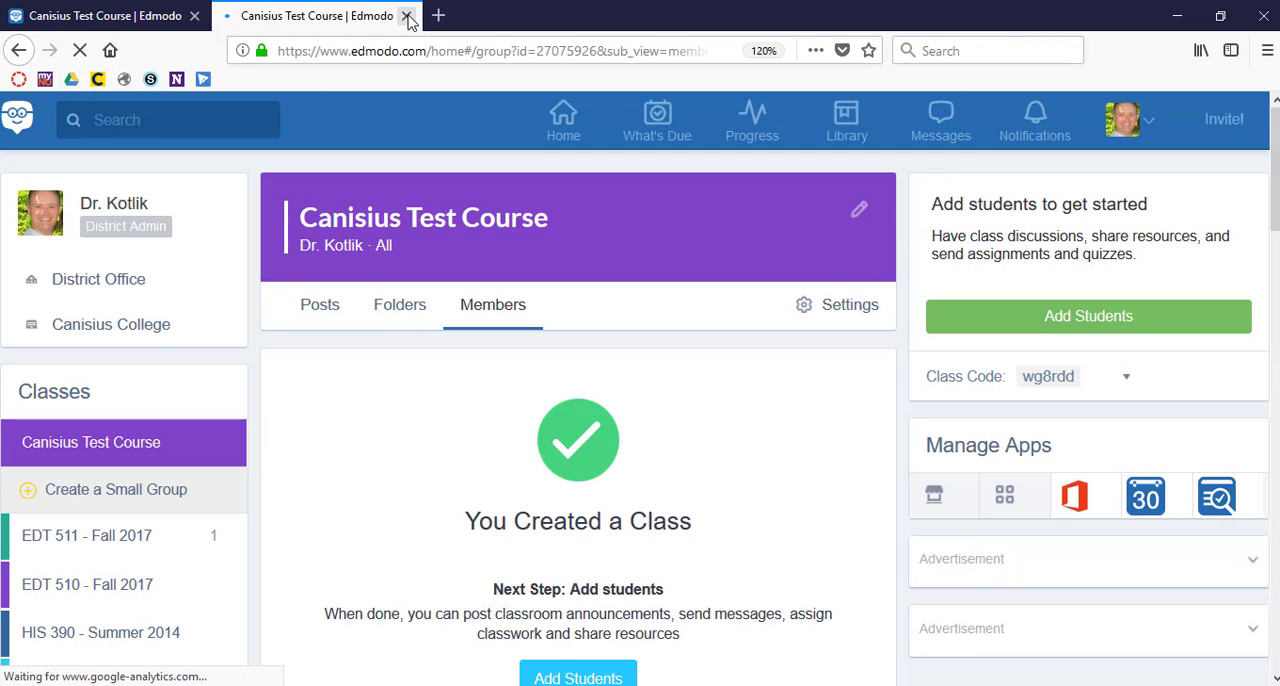
pyautogui.click(406, 16)
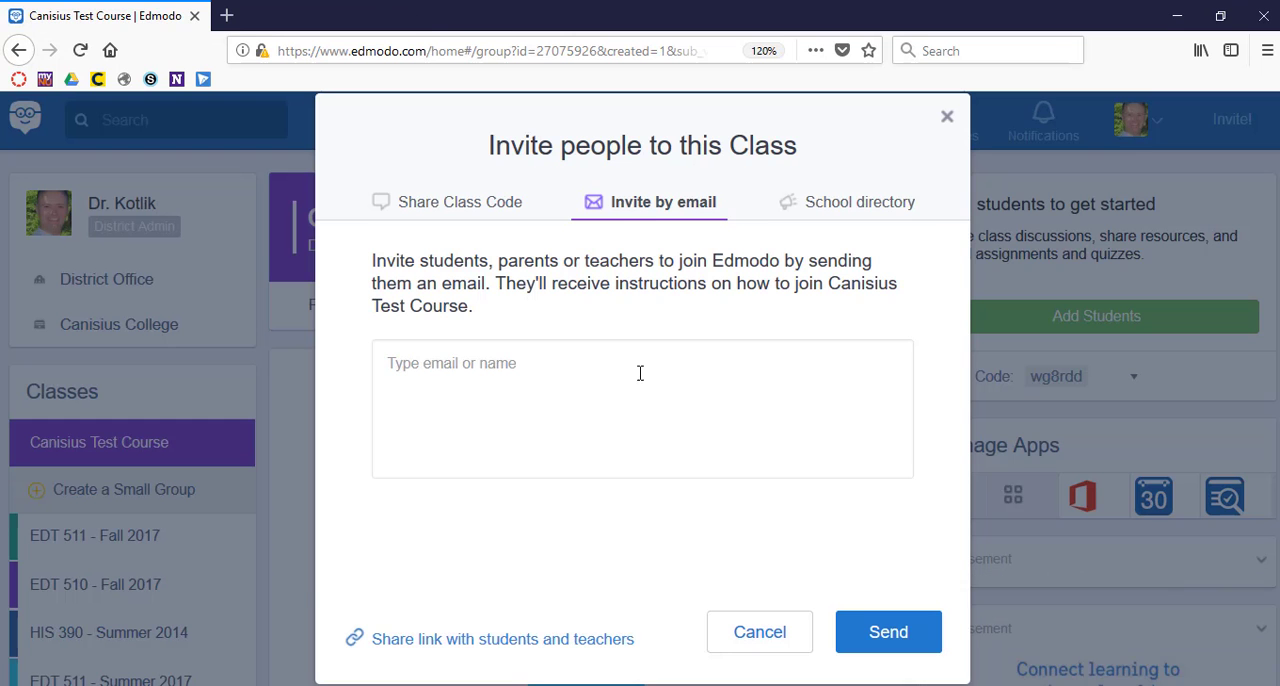
pyautogui.click(947, 120)
# Open the Join a Class form below the class list and cancel it without entering a group code.
pyautogui.scroll(-5, 730, 470)
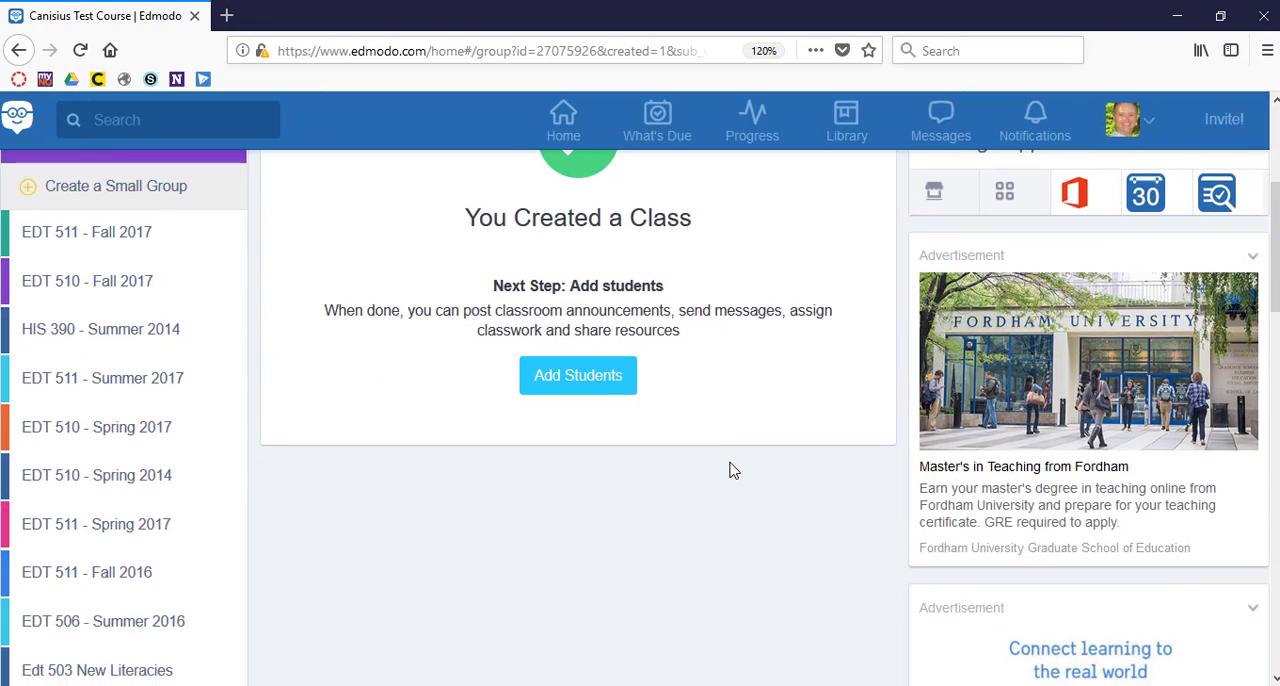
pyautogui.scroll(-8, 730, 470)
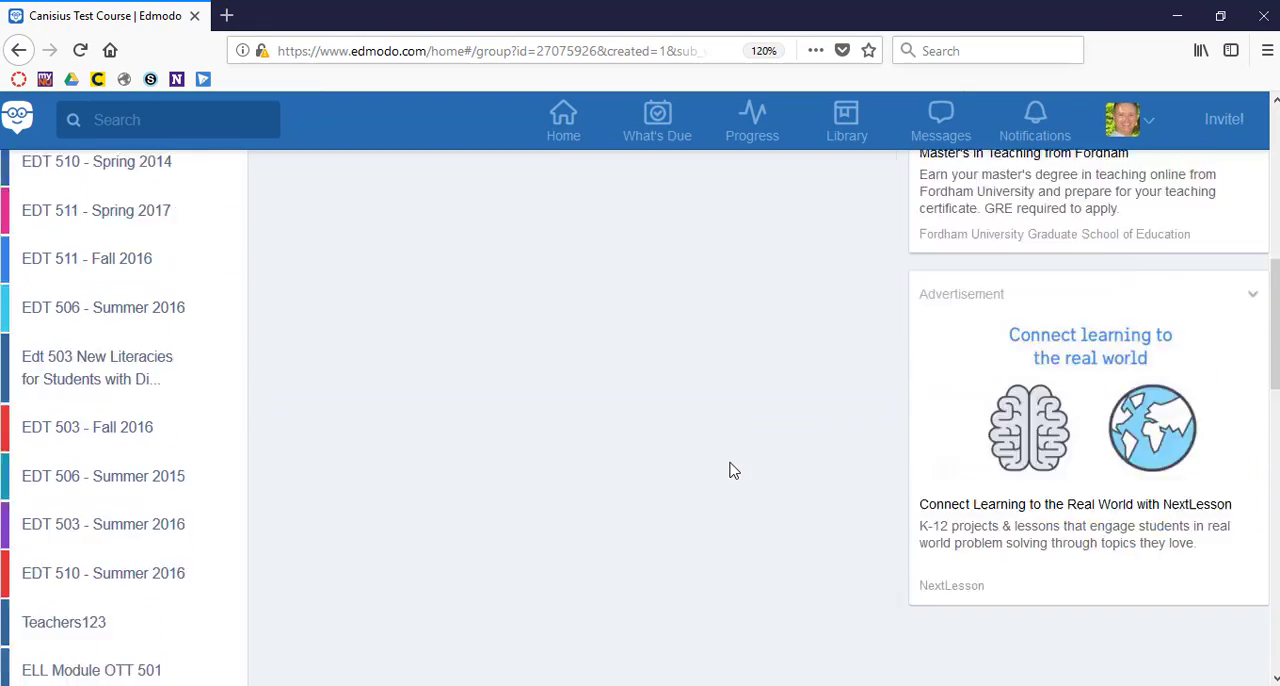
pyautogui.scroll(-4, 730, 470)
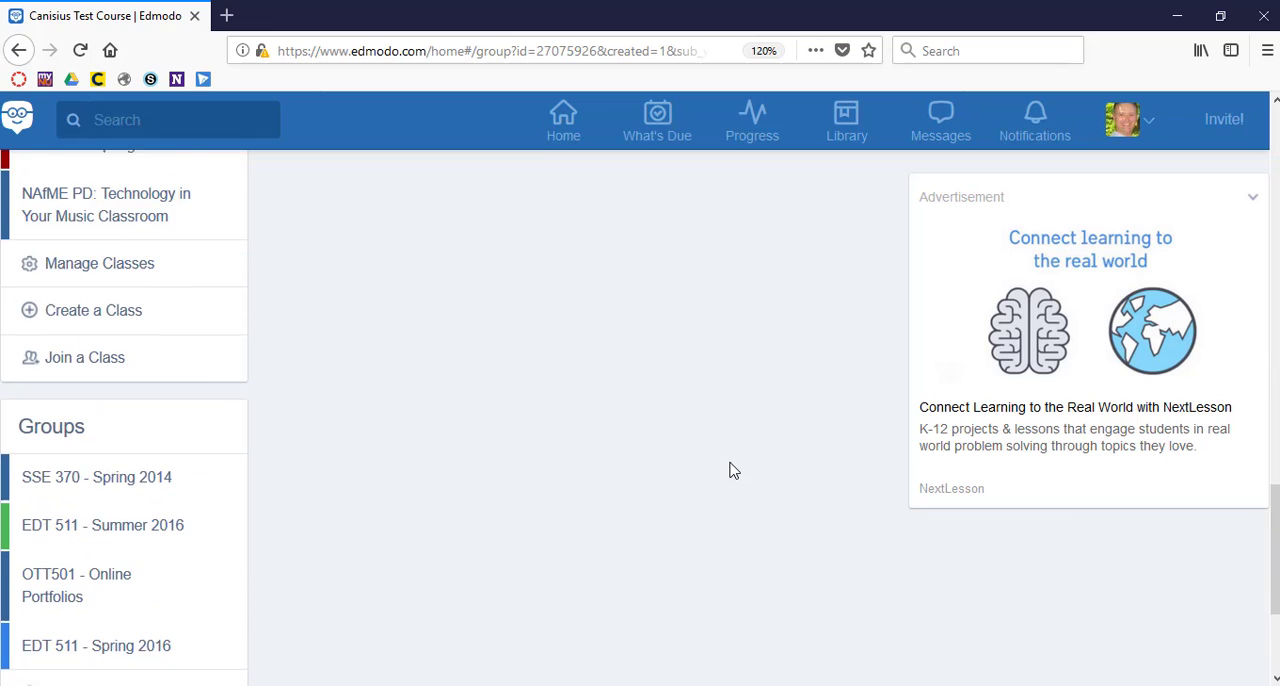
pyautogui.hotkey('ctrl', '+')
pyautogui.hotkey('ctrl', '+')
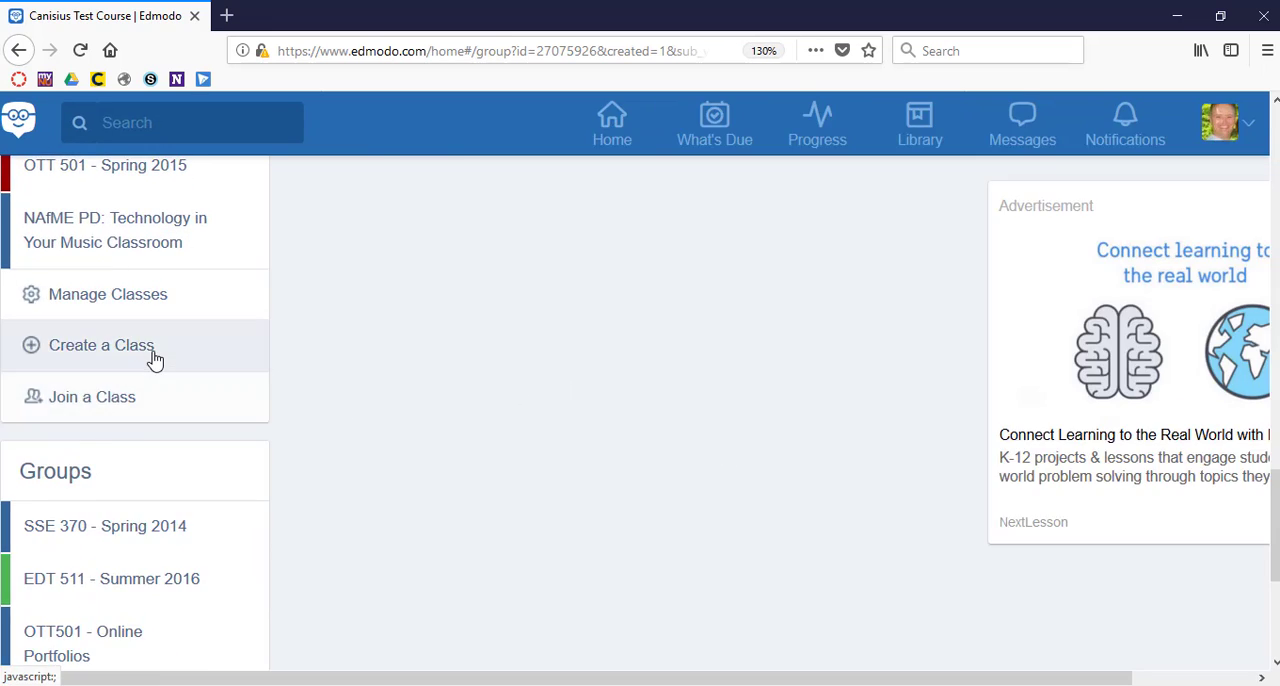
pyautogui.click(127, 424)
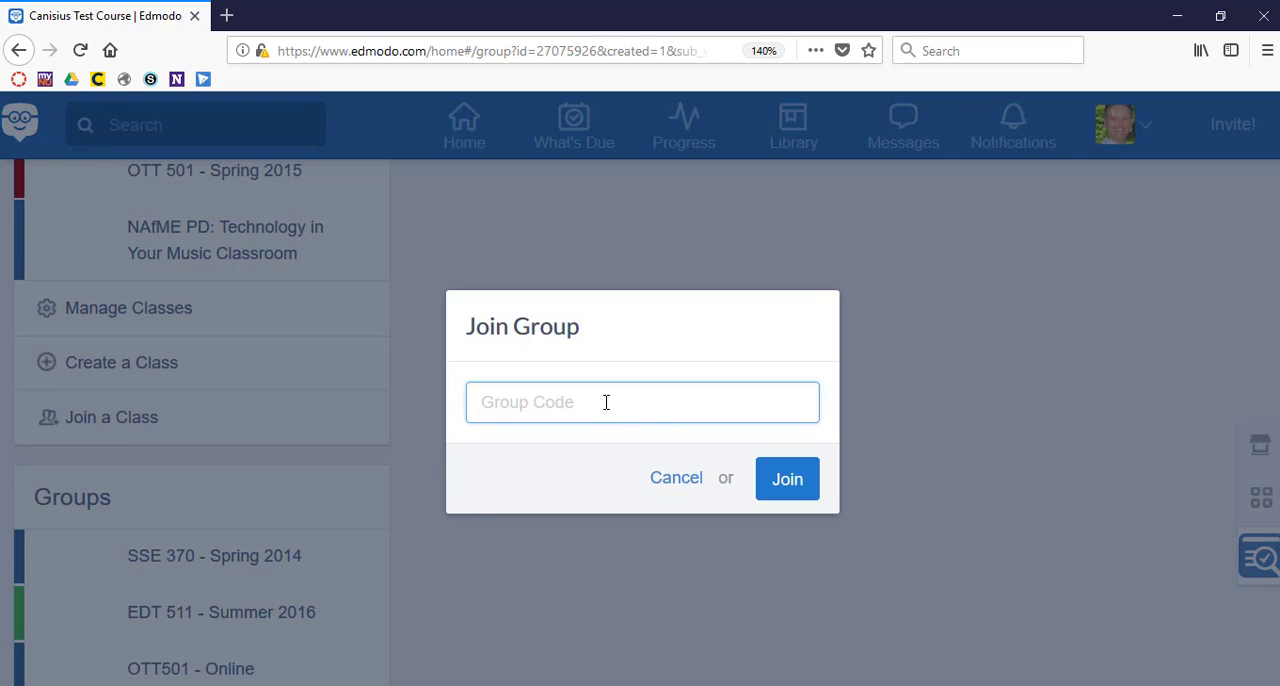
pyautogui.click(677, 482)
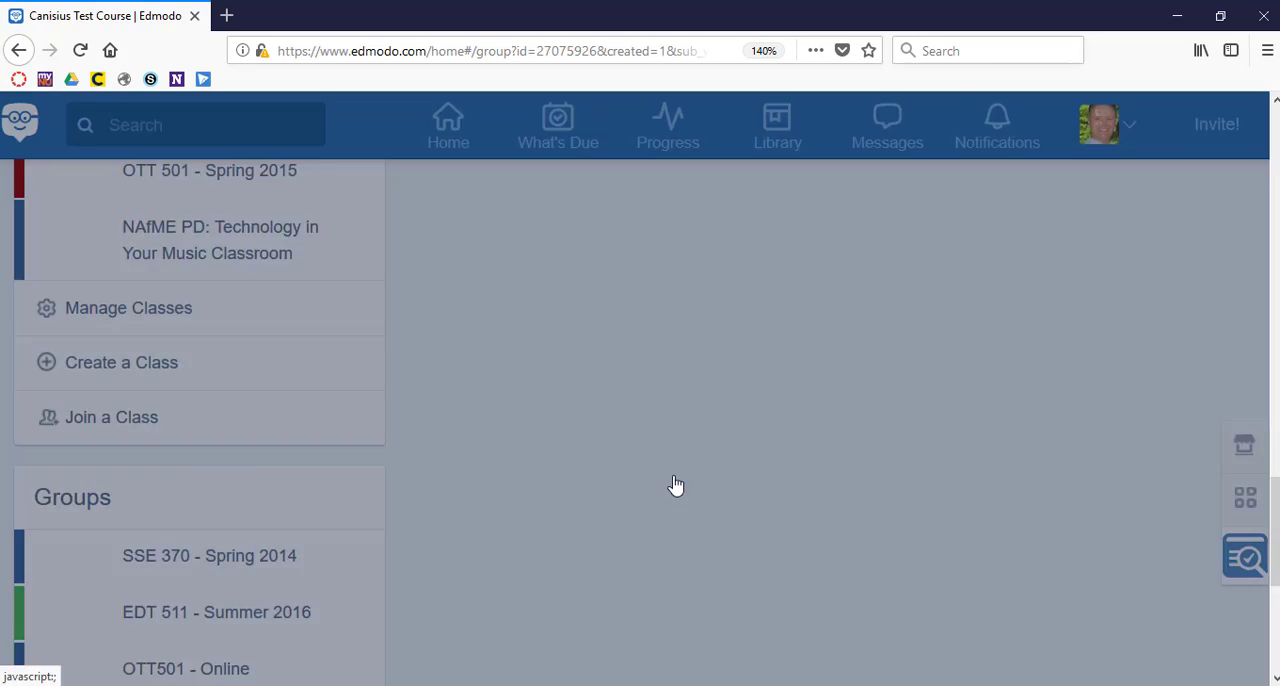
# View the color choices for the Canisius Test Course banner and cancel without changing the color.
pyautogui.scroll(15, 609, 443)
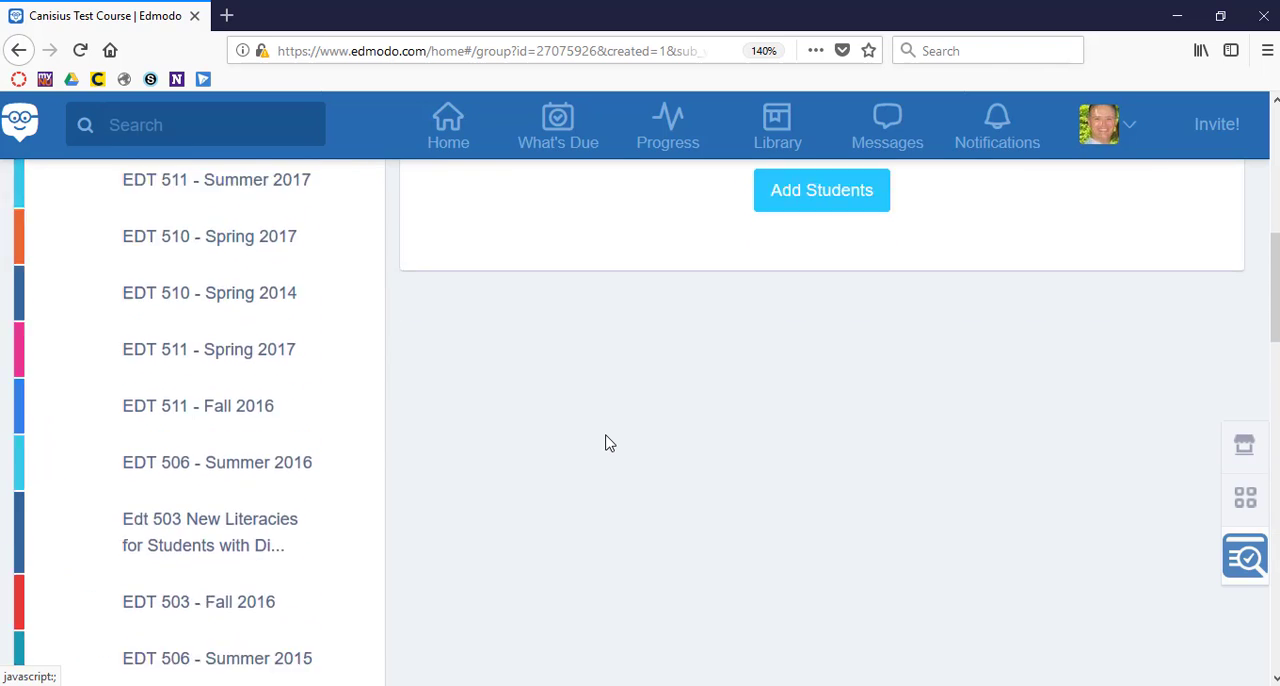
pyautogui.scroll(3, 609, 443)
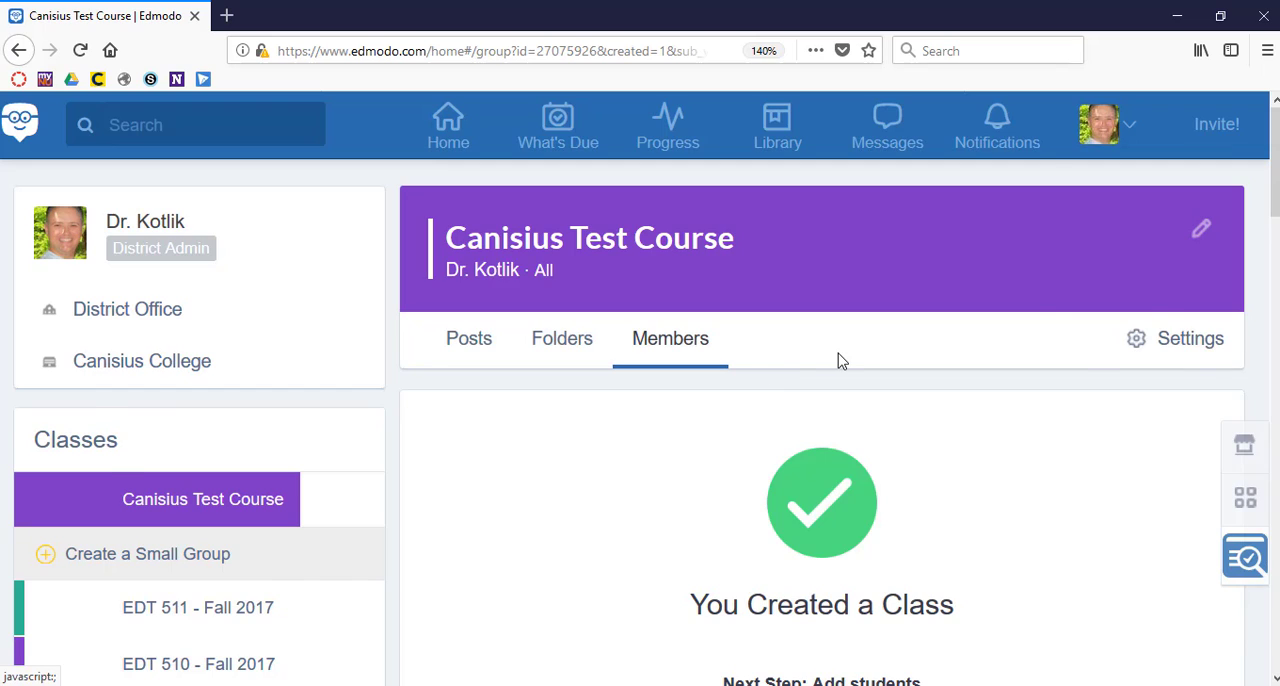
pyautogui.hotkey('ctrl', '-')
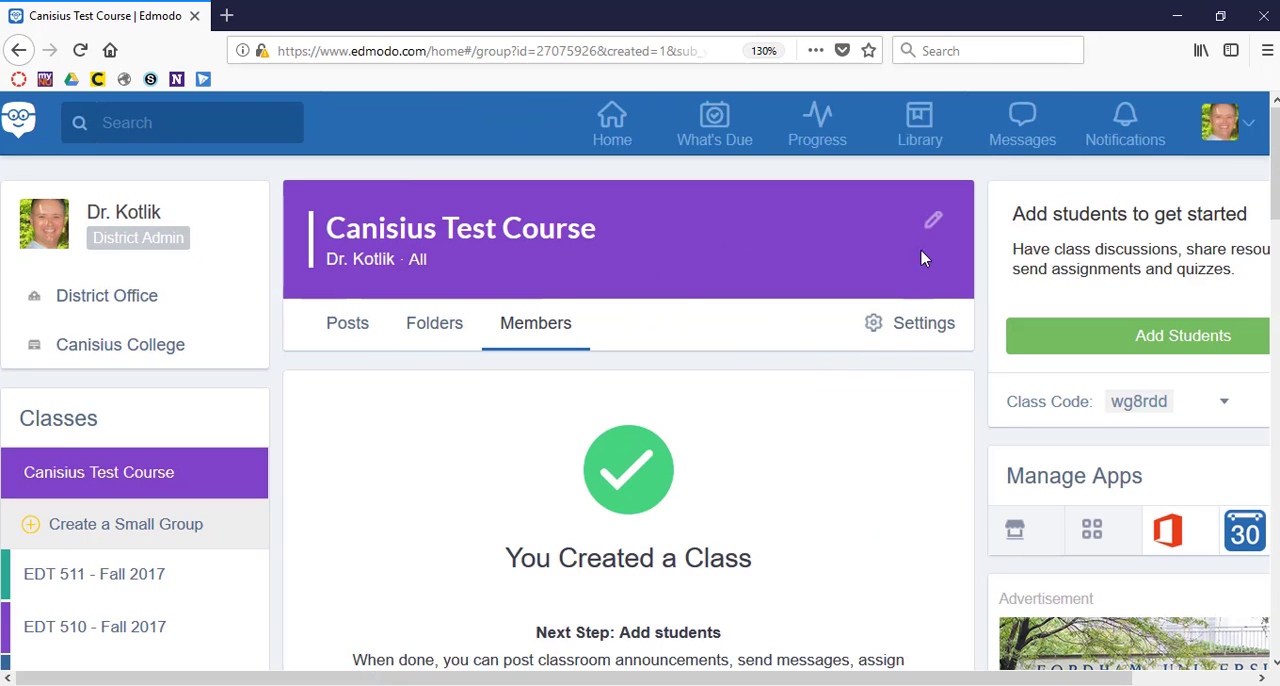
pyautogui.click(932, 222)
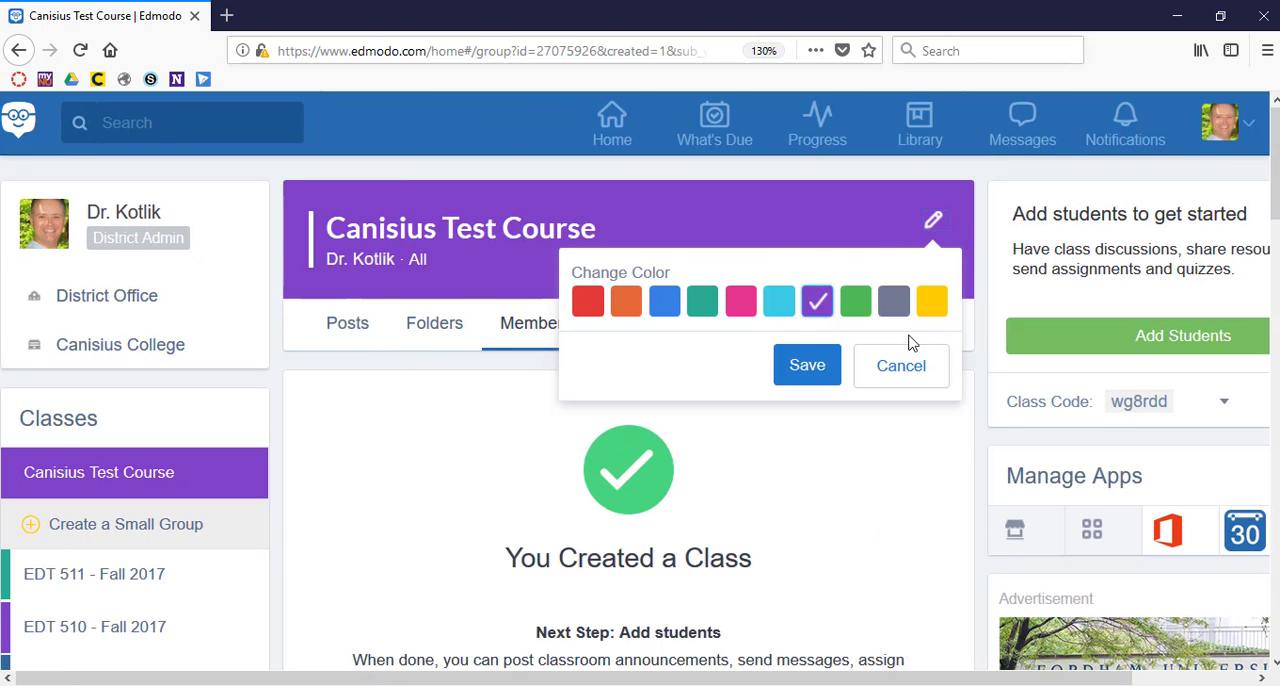
pyautogui.click(902, 367)
# Review the settings of Canisius Test Course and open its Advanced Settings.
pyautogui.click(891, 331)
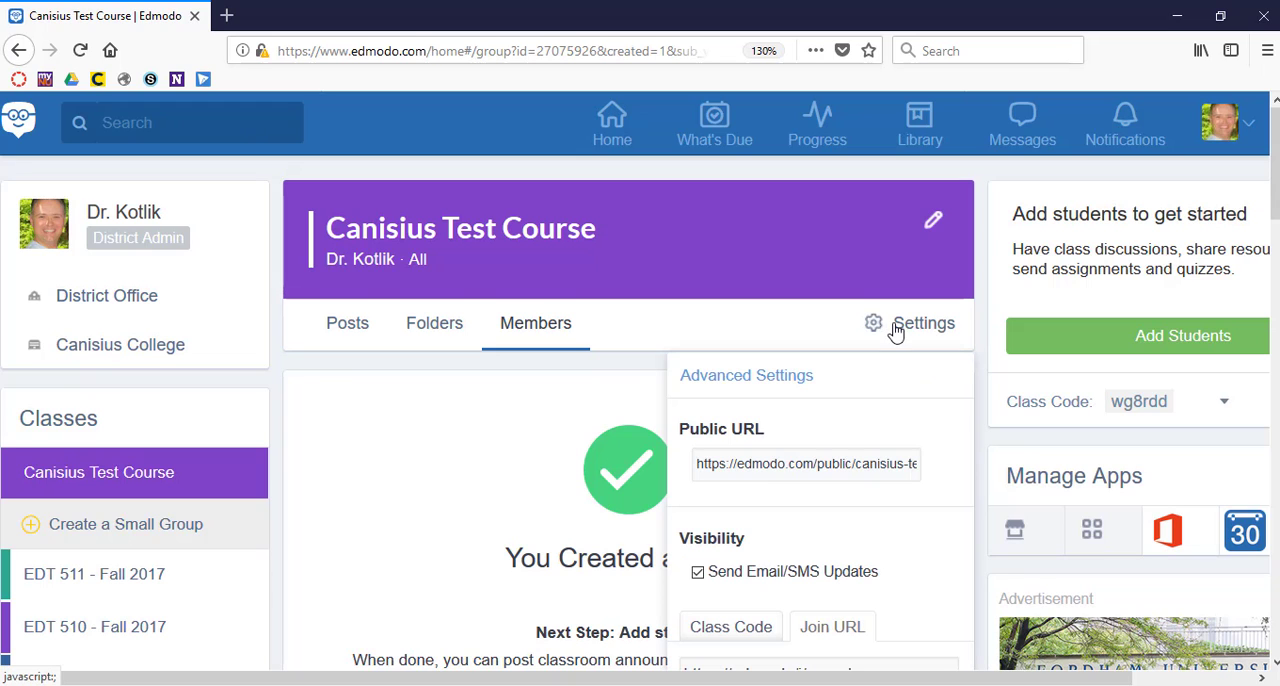
pyautogui.scroll(-2, 843, 555)
pyautogui.scroll(-1, 843, 557)
pyautogui.scroll(1, 843, 560)
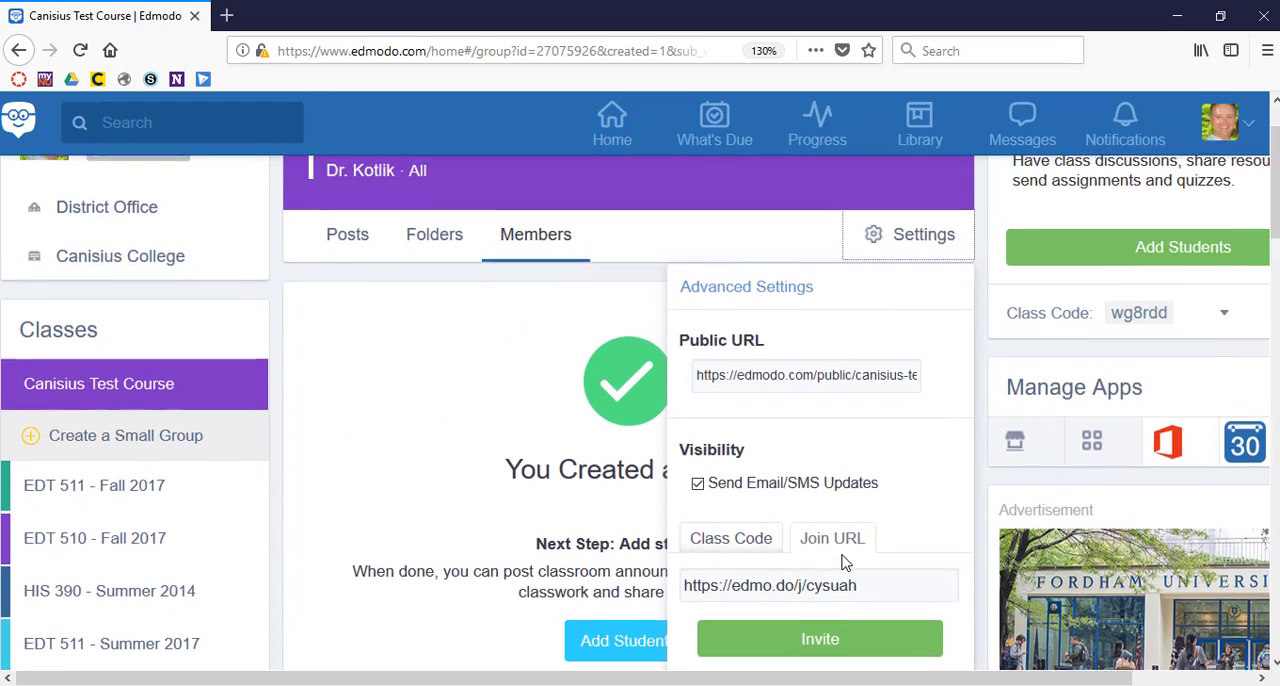
pyautogui.scroll(-1, 843, 560)
pyautogui.scroll(2, 843, 562)
pyautogui.click(750, 345)
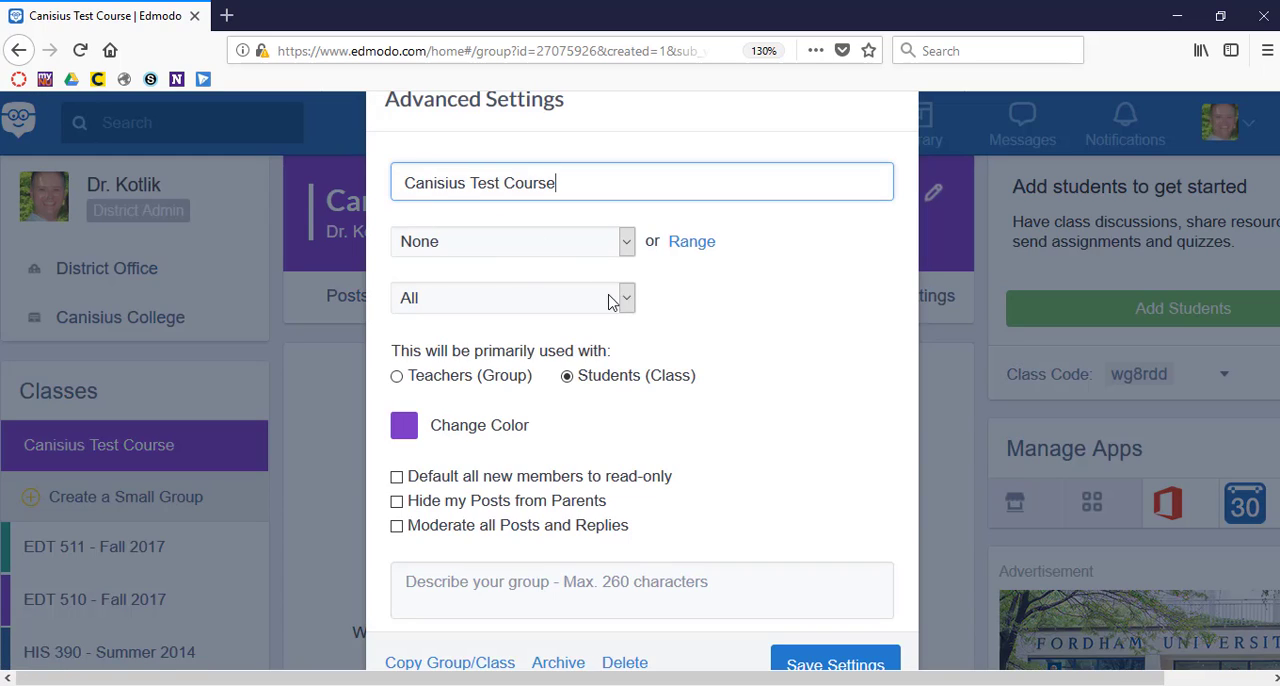
# Keep the class primarily used with Students (Class) and save the advanced settings.
pyautogui.click(566, 376)
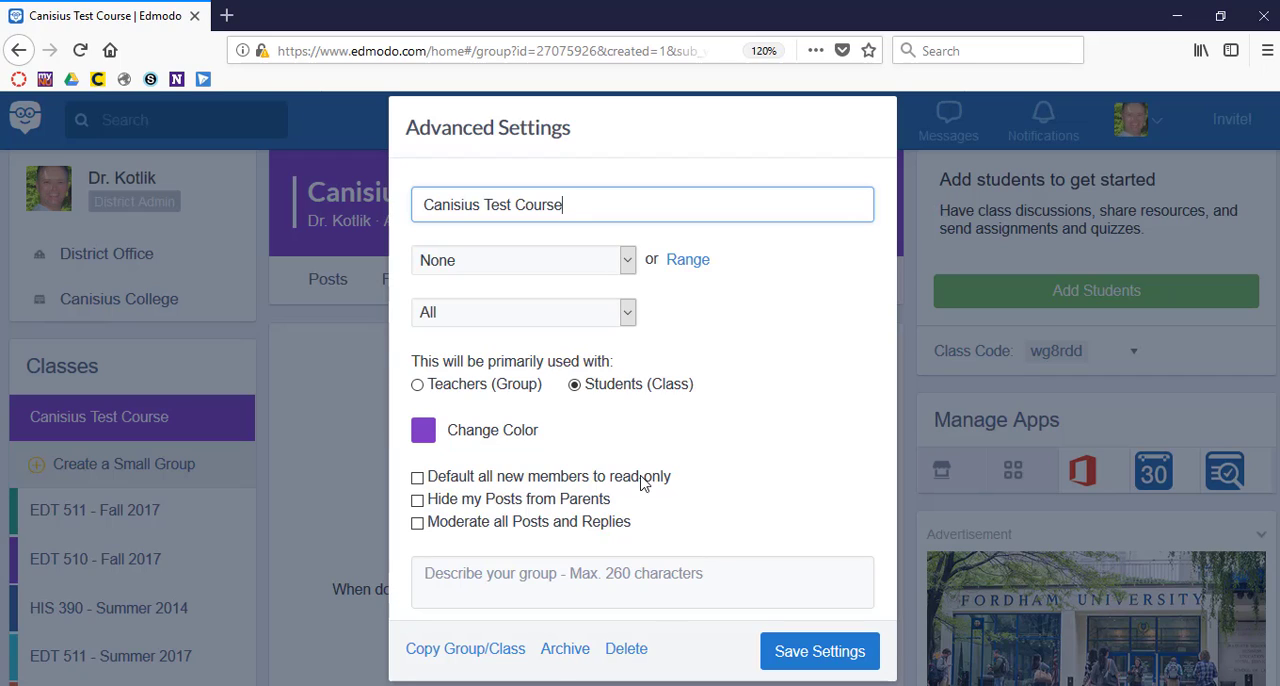
pyautogui.click(366, 421)
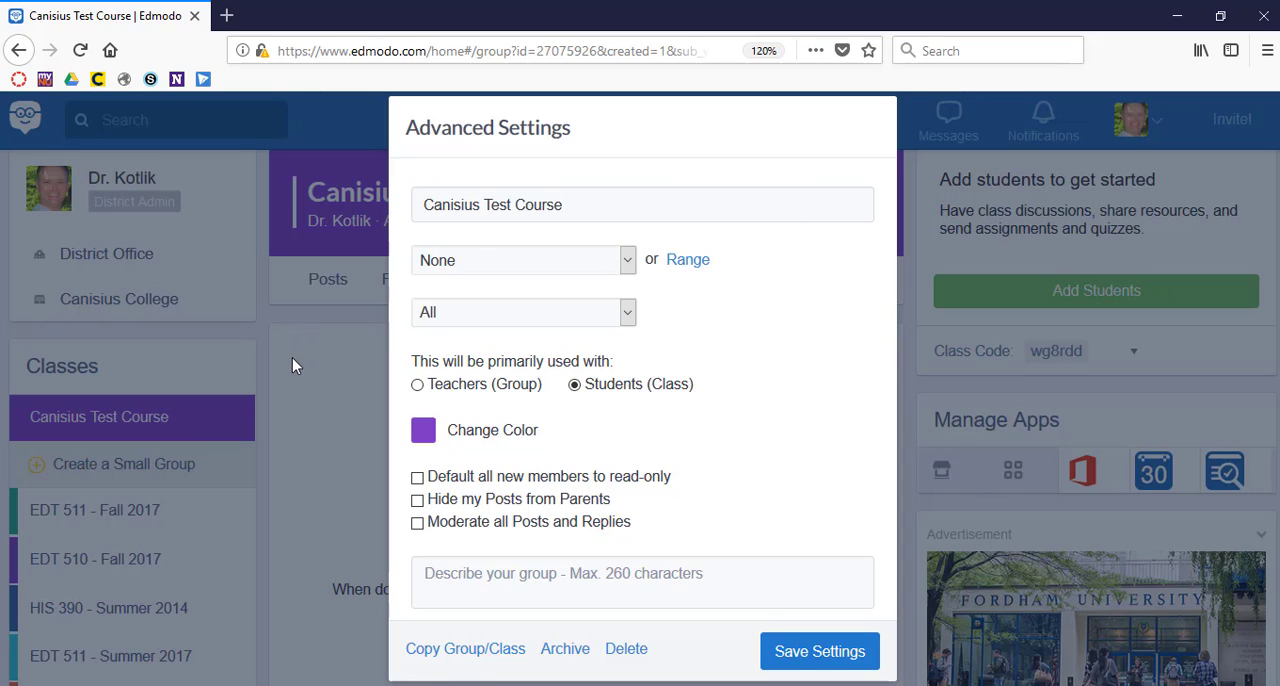
pyautogui.click(826, 654)
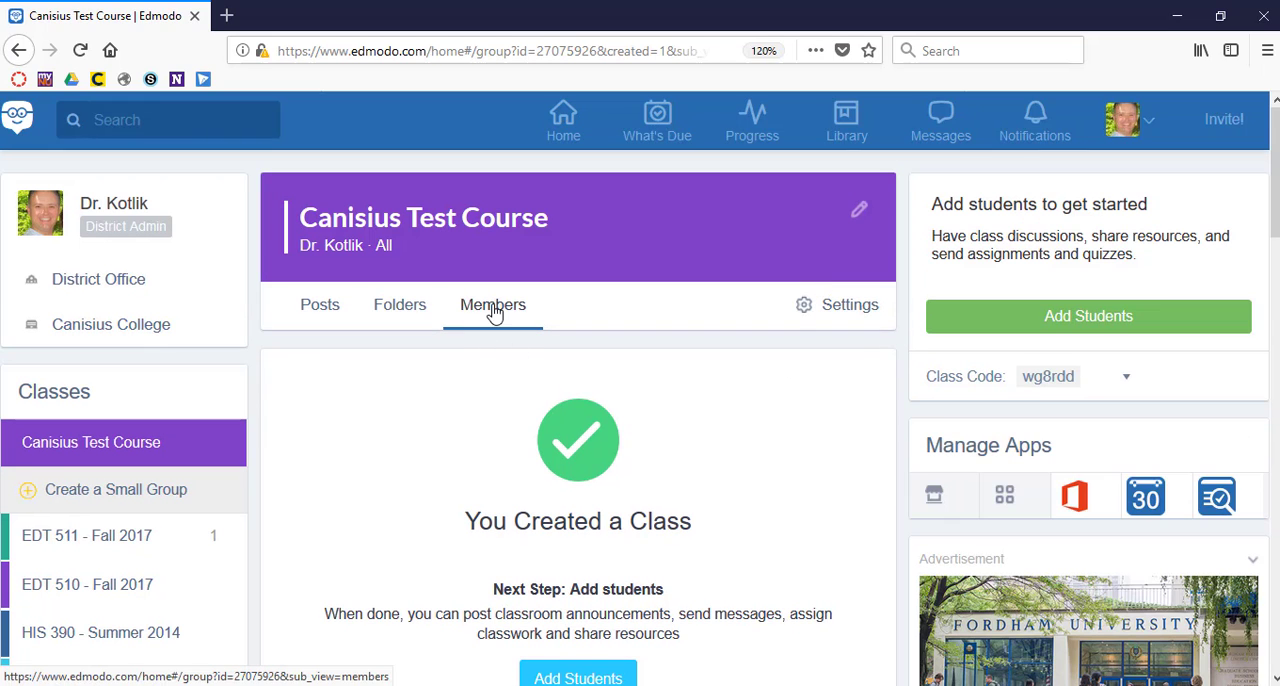
# Show the class's Members section, switch to its Posts section, and look over the post types and discussions.
pyautogui.click(491, 312)
pyautogui.click(318, 308)
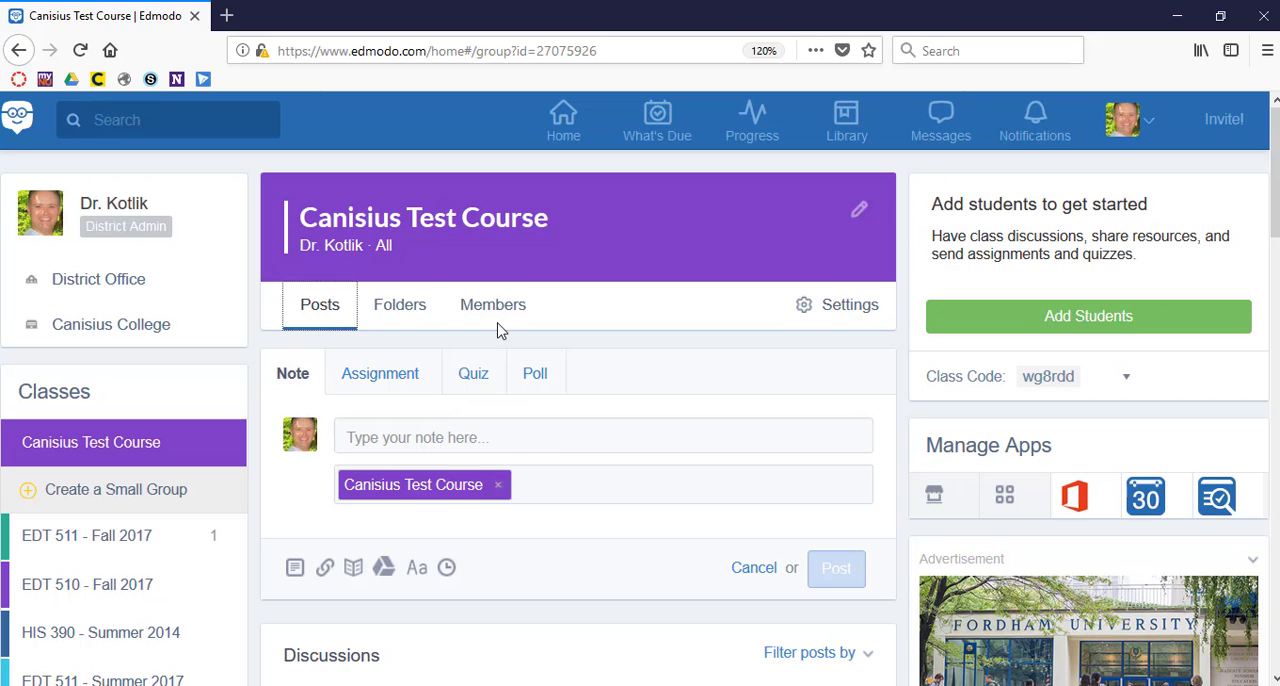
pyautogui.scroll(-3, 610, 490)
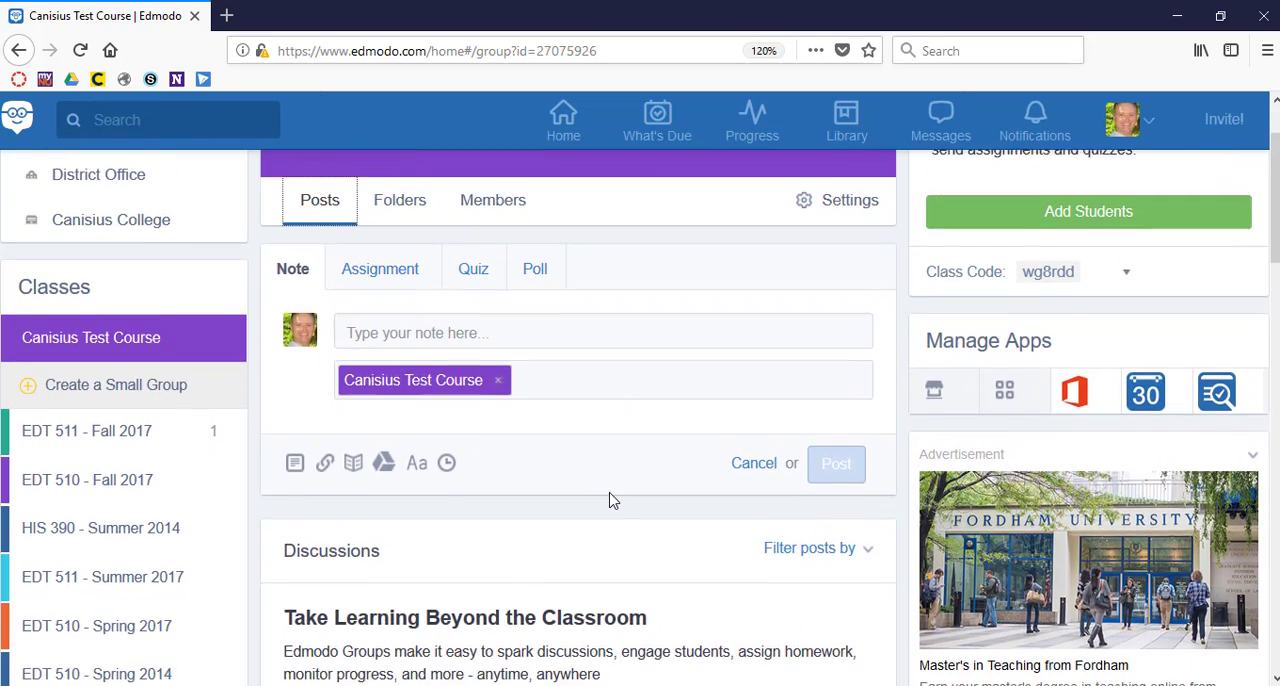
pyautogui.scroll(-1, 612, 500)
pyautogui.scroll(2, 612, 498)
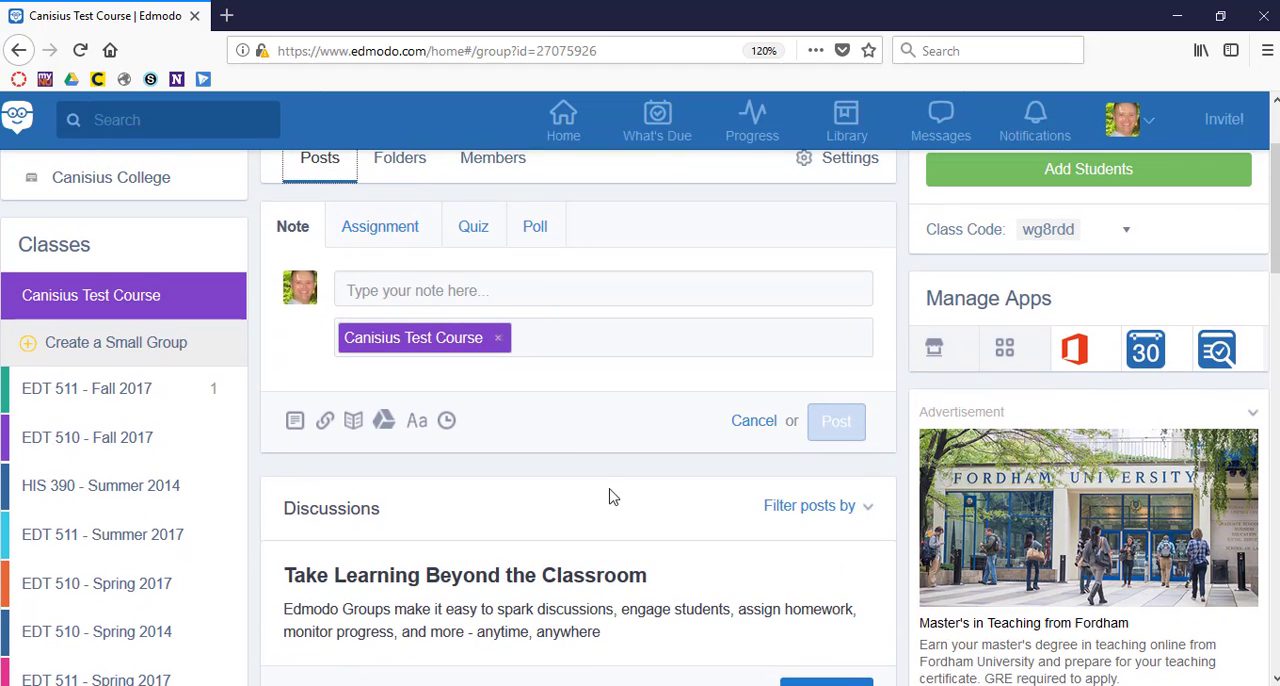
# Expand the blank note for Canisius Test Course and examine its attachment, formatting and scheduled-posting options.
pyautogui.click(386, 290)
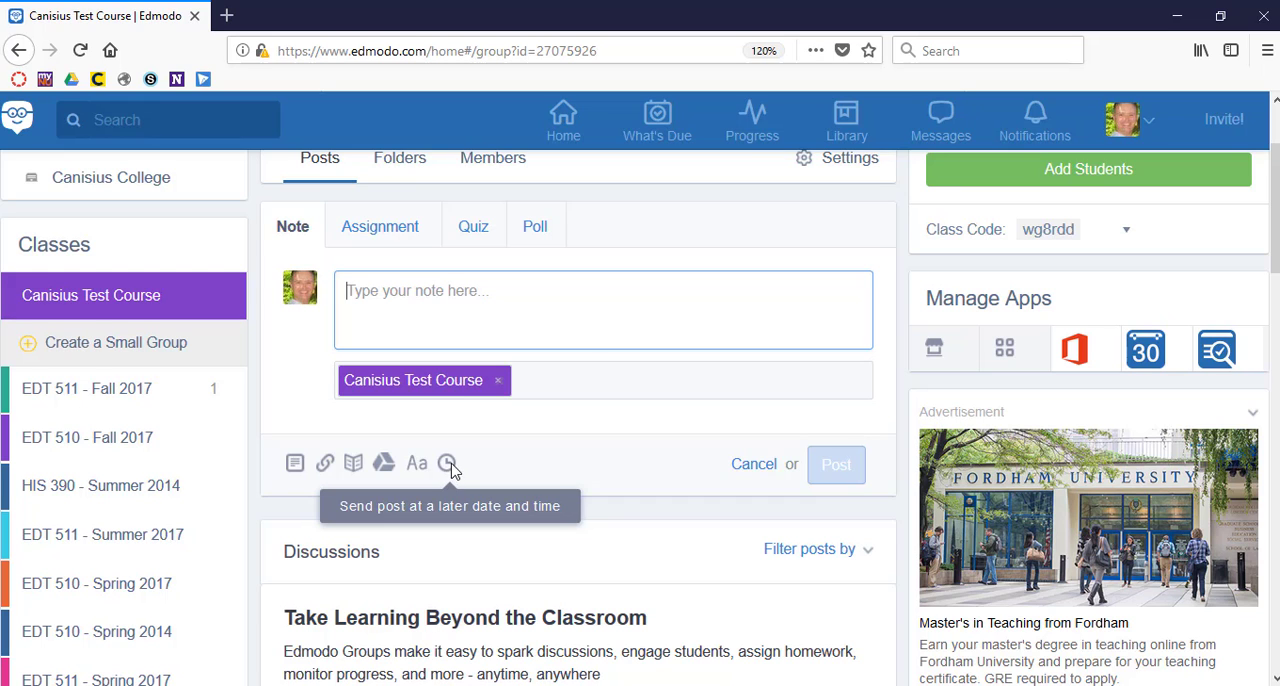
pyautogui.scroll(3, 585, 368)
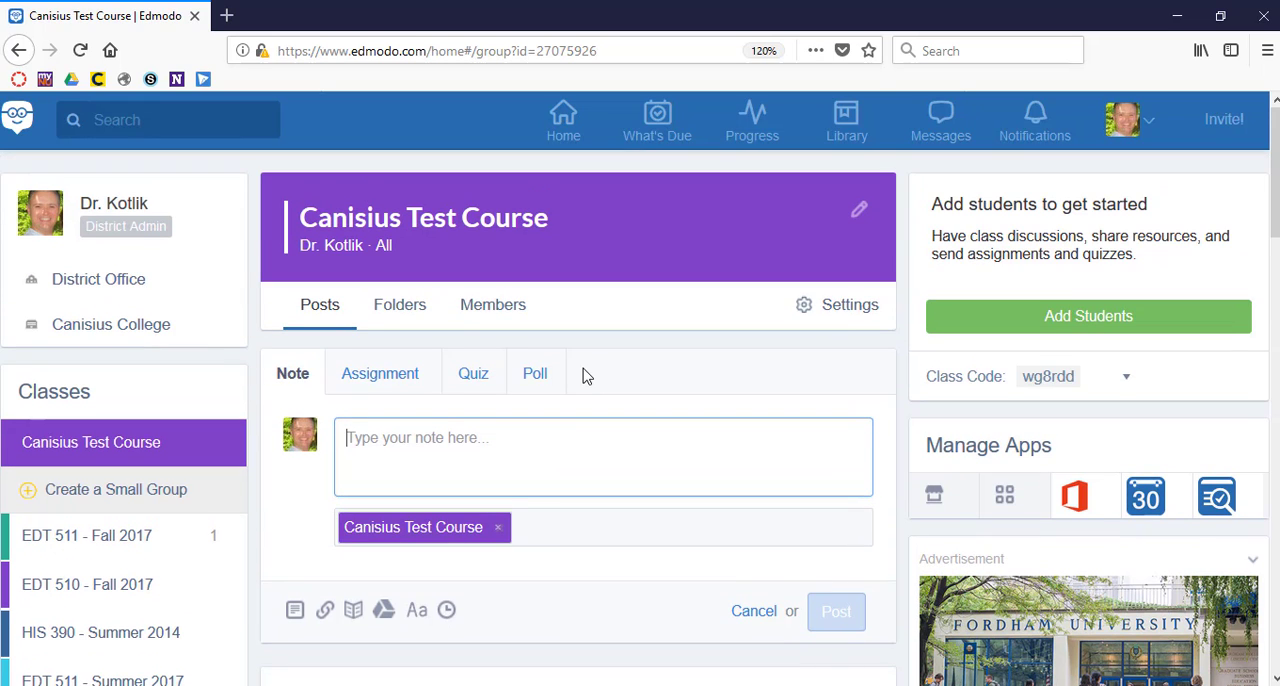
pyautogui.scroll(-3, 585, 374)
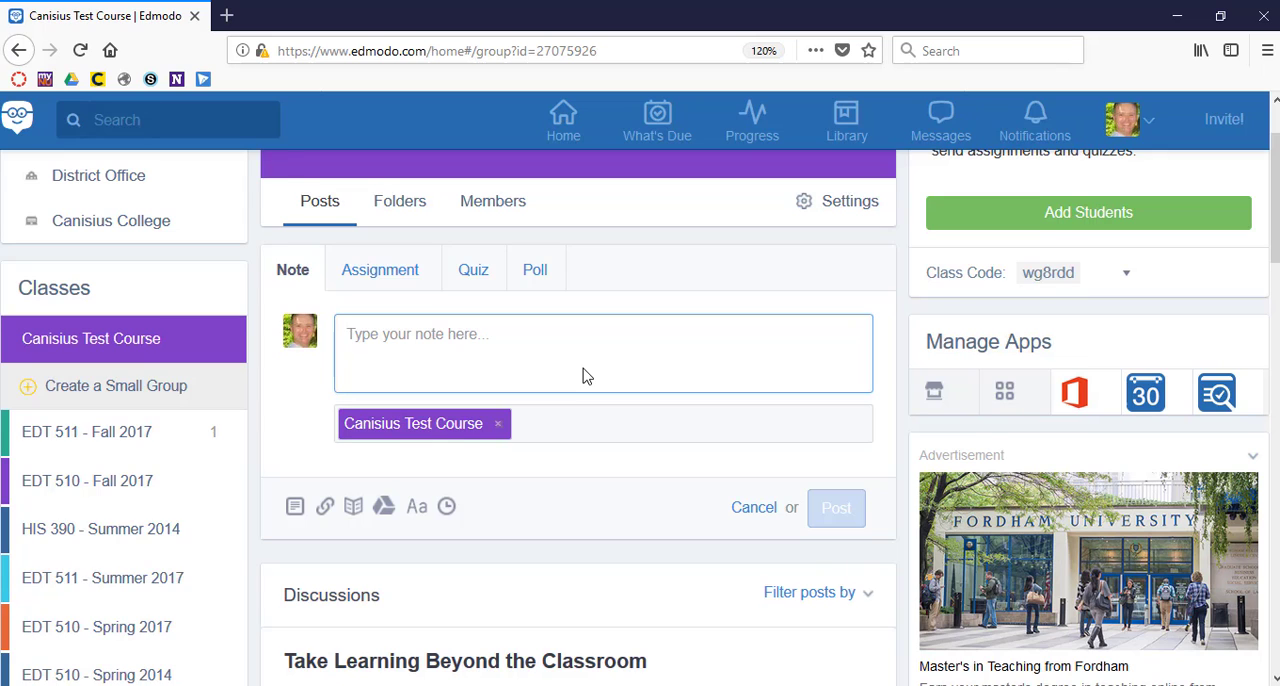
pyautogui.scroll(3, 585, 370)
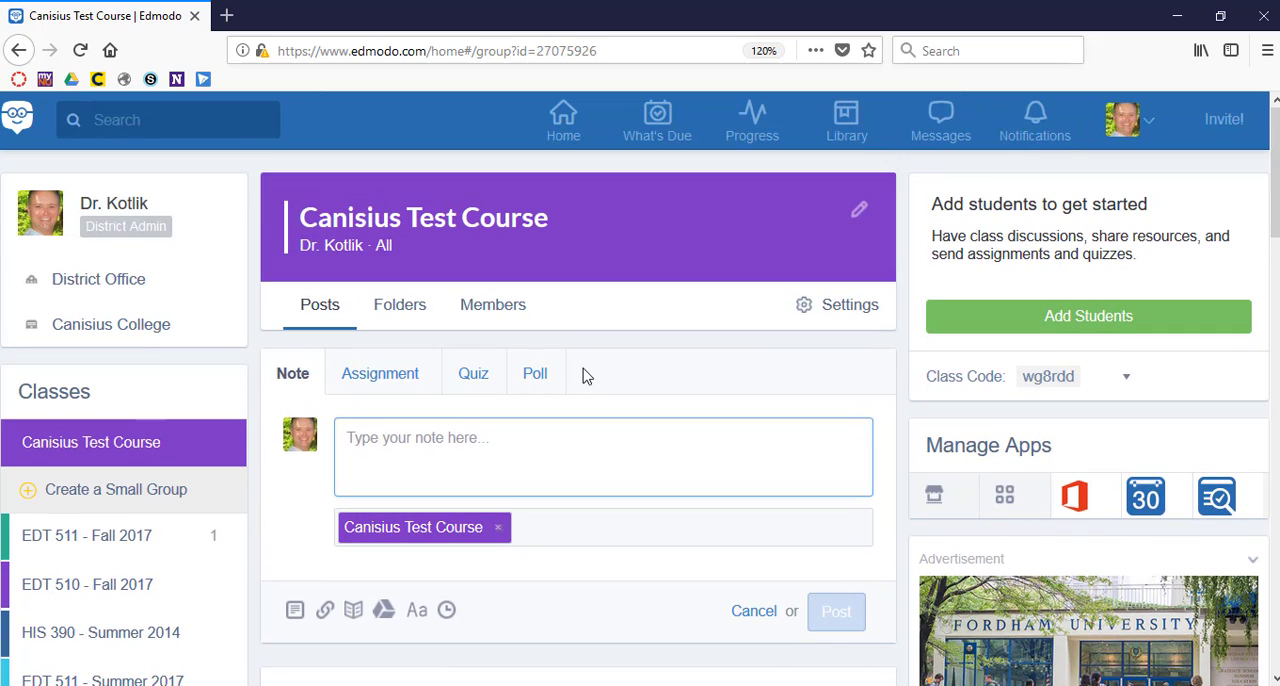
pyautogui.scroll(-1, 586, 376)
pyautogui.scroll(1, 586, 376)
# Open the Folders section of Canisius Test Course and look over its contents.
pyautogui.click(407, 312)
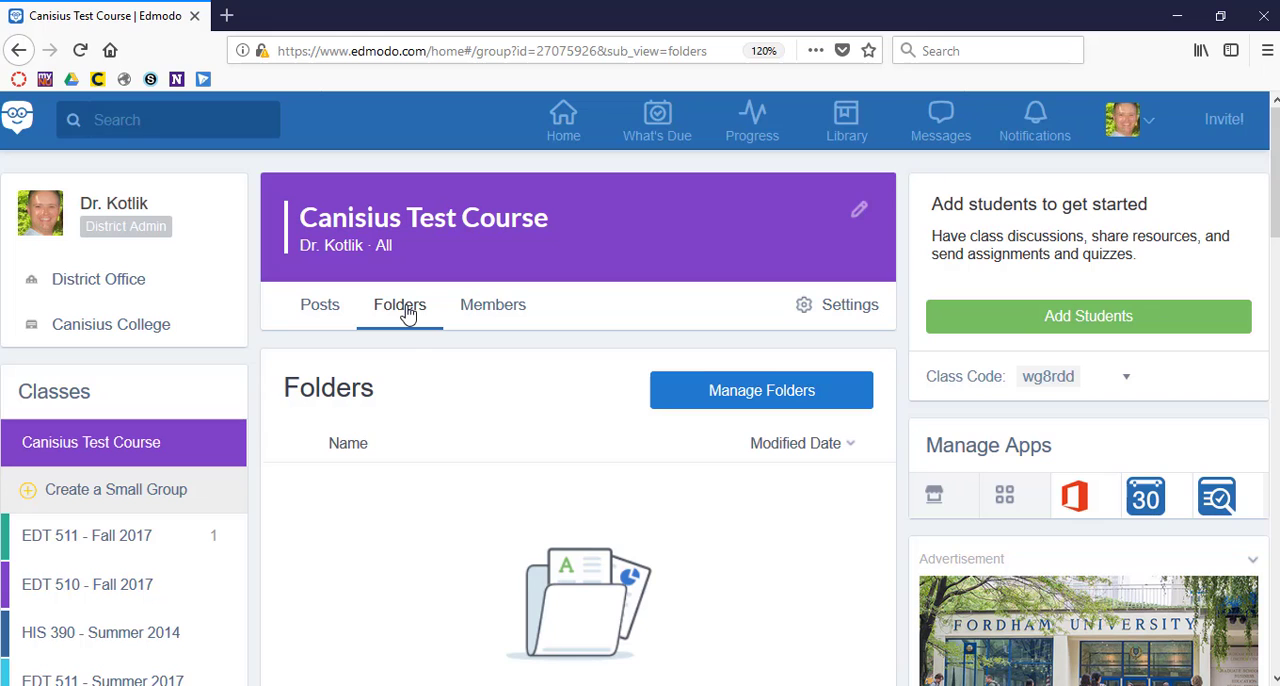
pyautogui.scroll(-5, 603, 532)
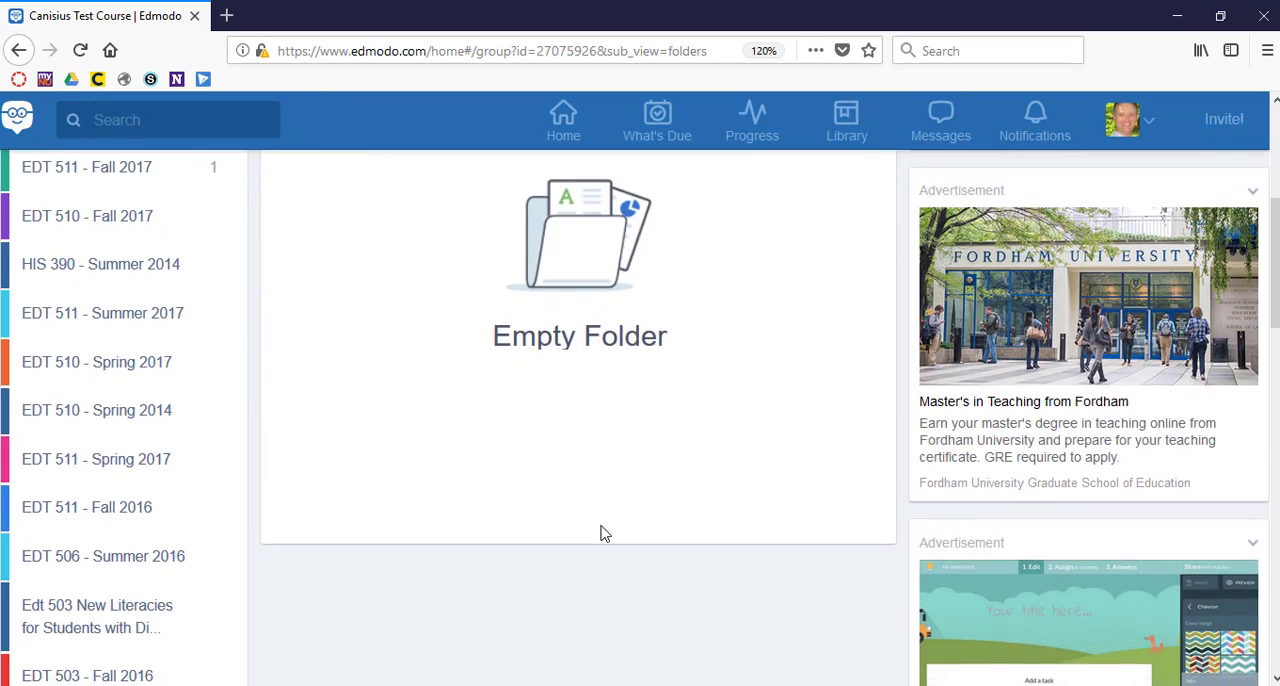
pyautogui.scroll(5, 603, 532)
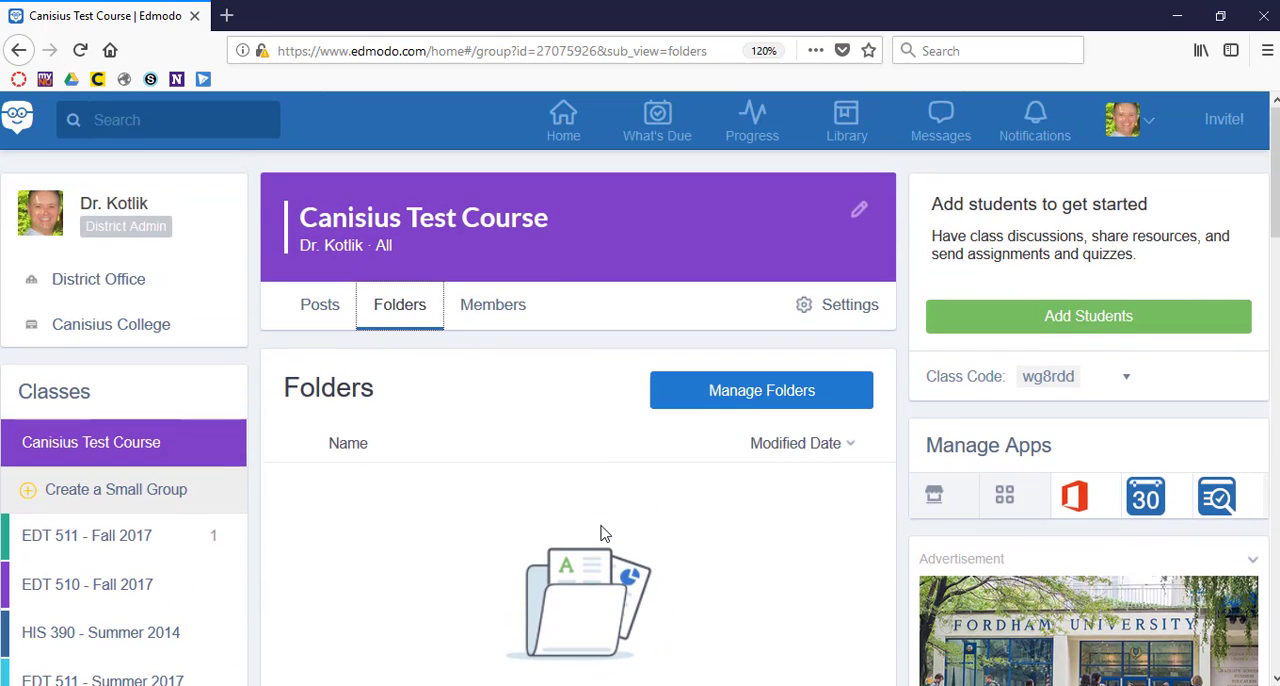
# Create a folder named Canisius Test 01 while managing the class's shared folders, and finish the dialog.
pyautogui.click(742, 405)
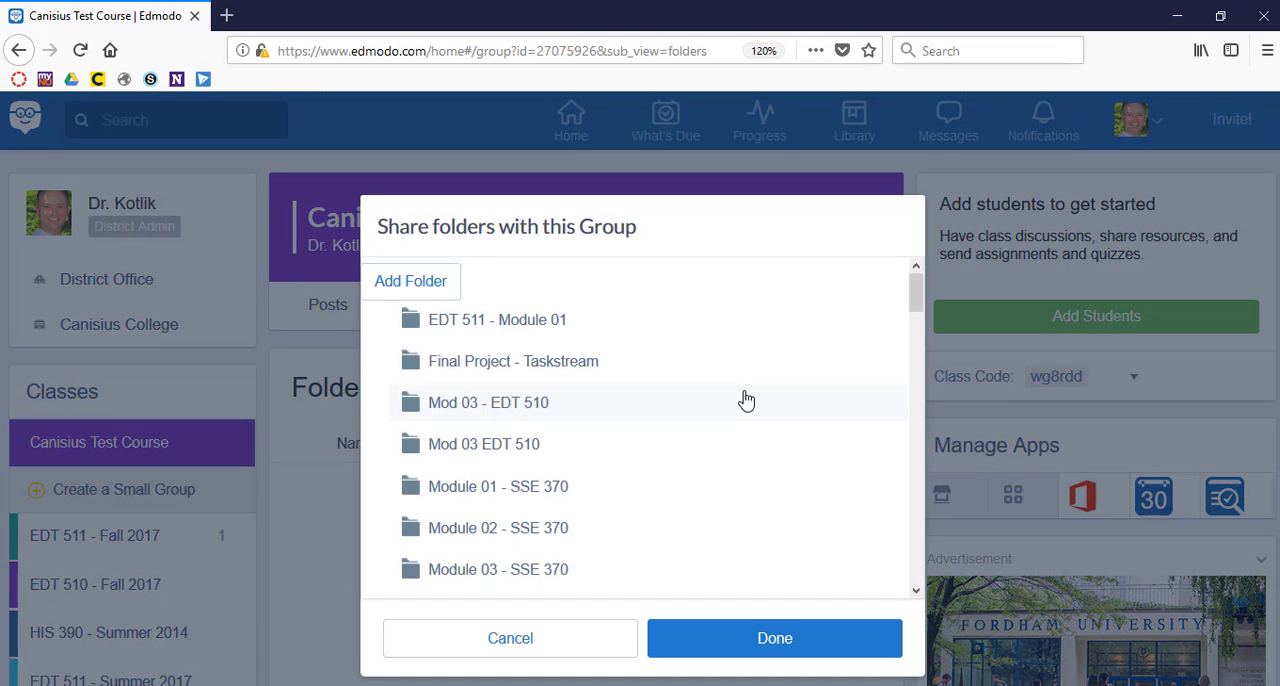
pyautogui.click(432, 288)
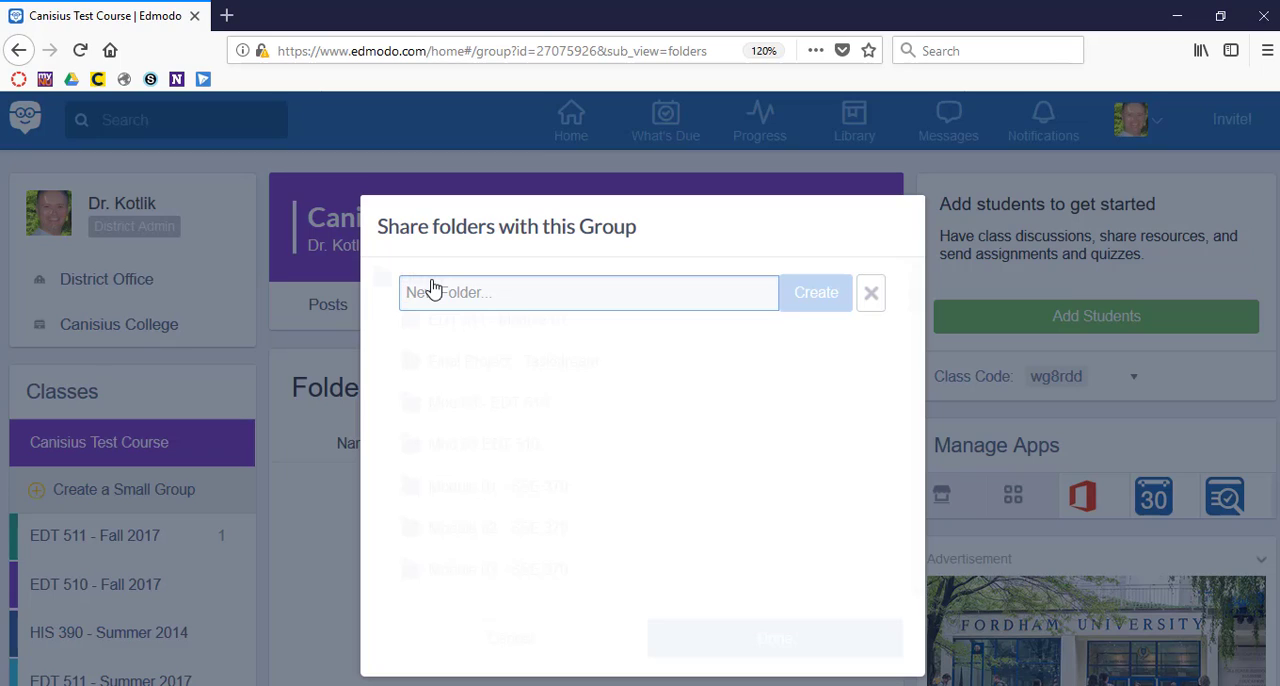
pyautogui.write('Canisius Test')
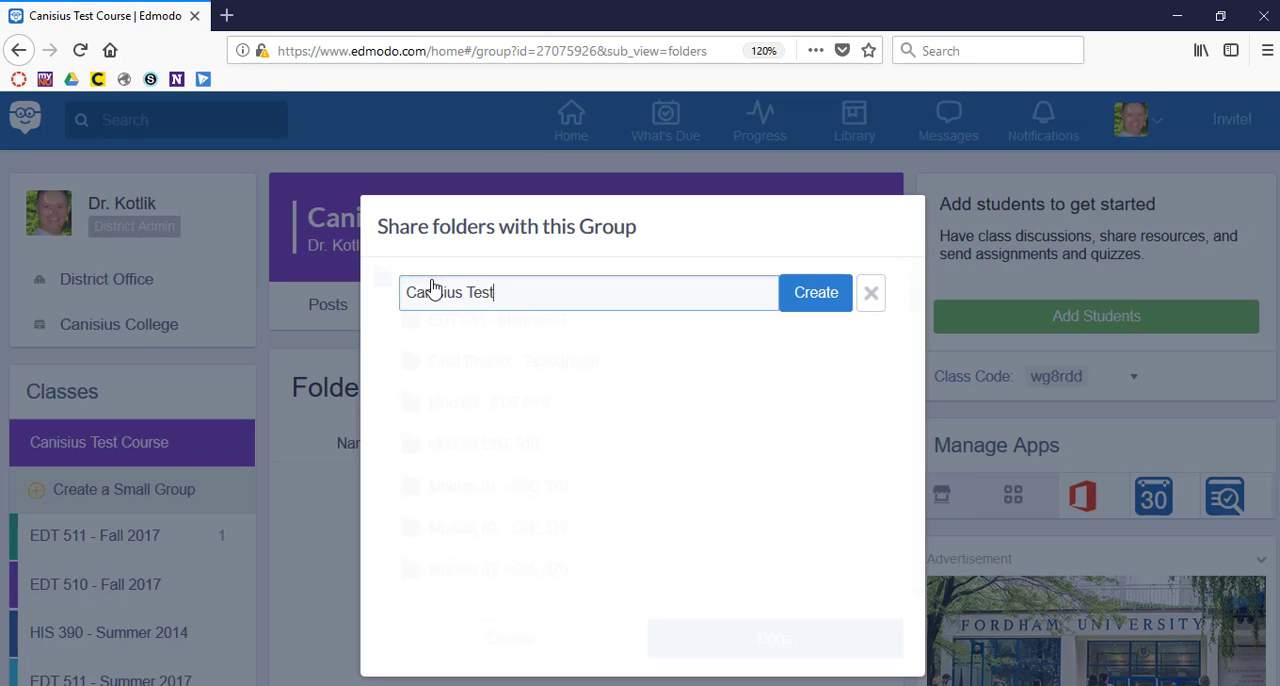
pyautogui.write(' 01')
pyautogui.click(823, 299)
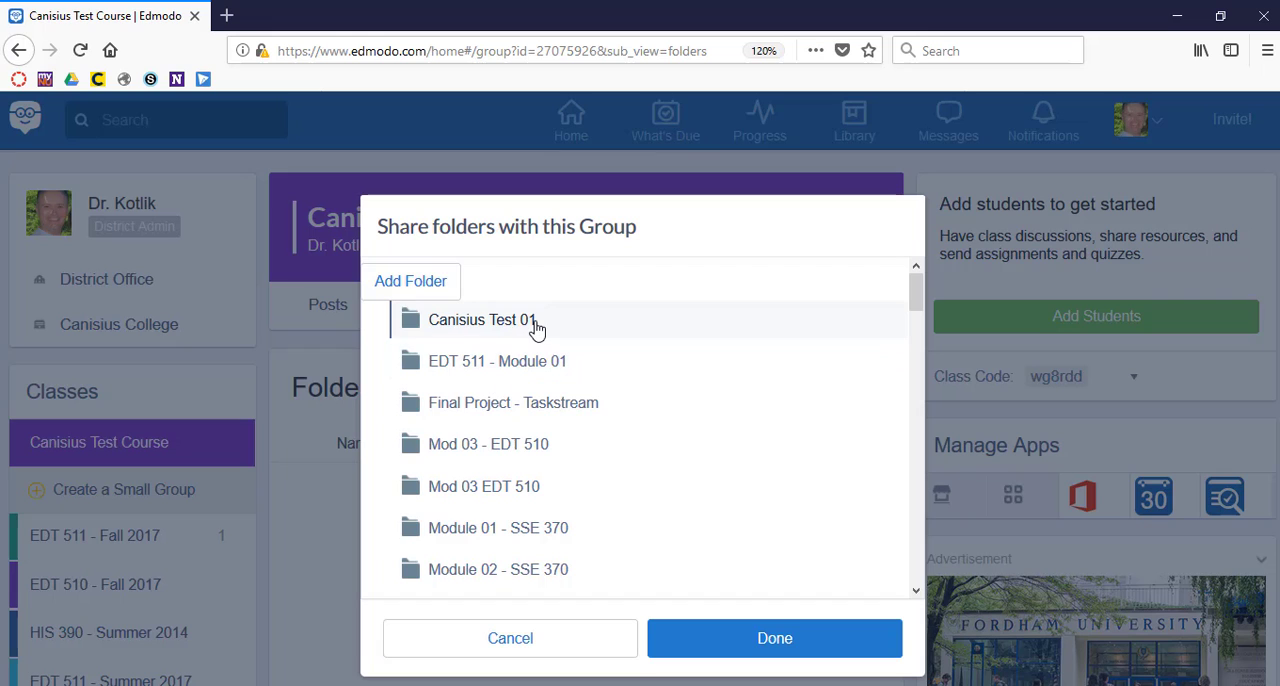
pyautogui.click(778, 638)
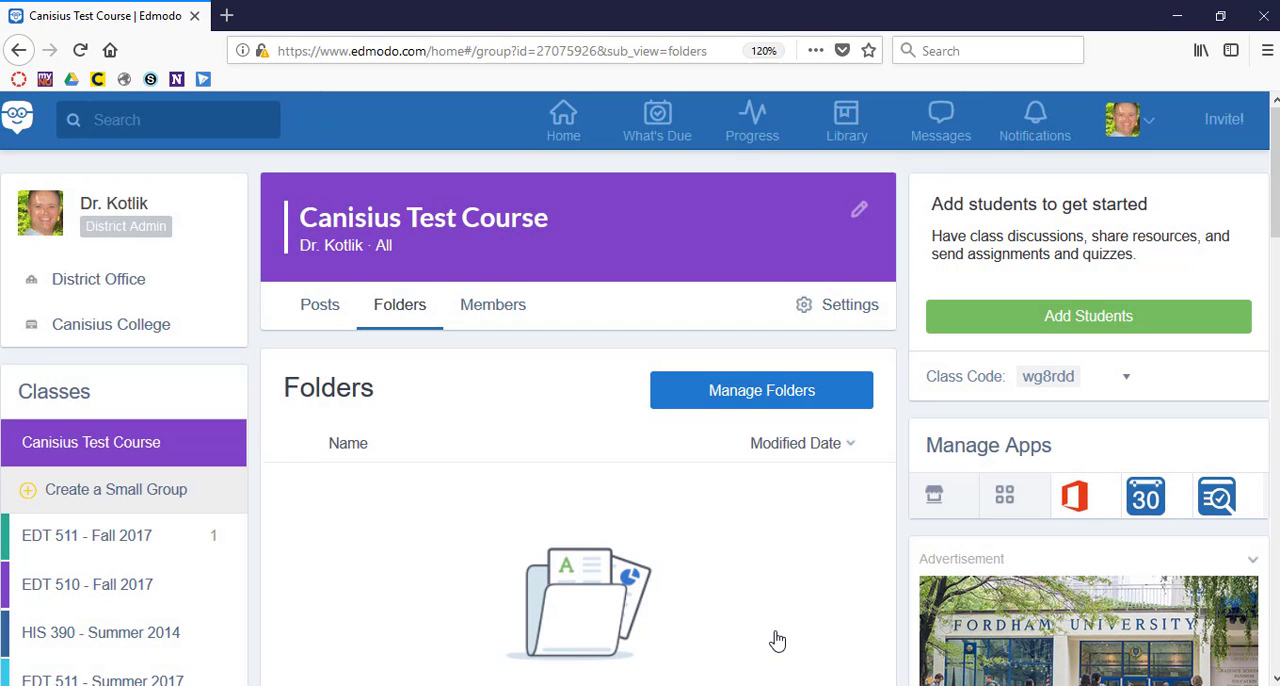
# Open the class's folder management and mark Canisius Test 01 for sharing with the group.
pyautogui.click(798, 403)
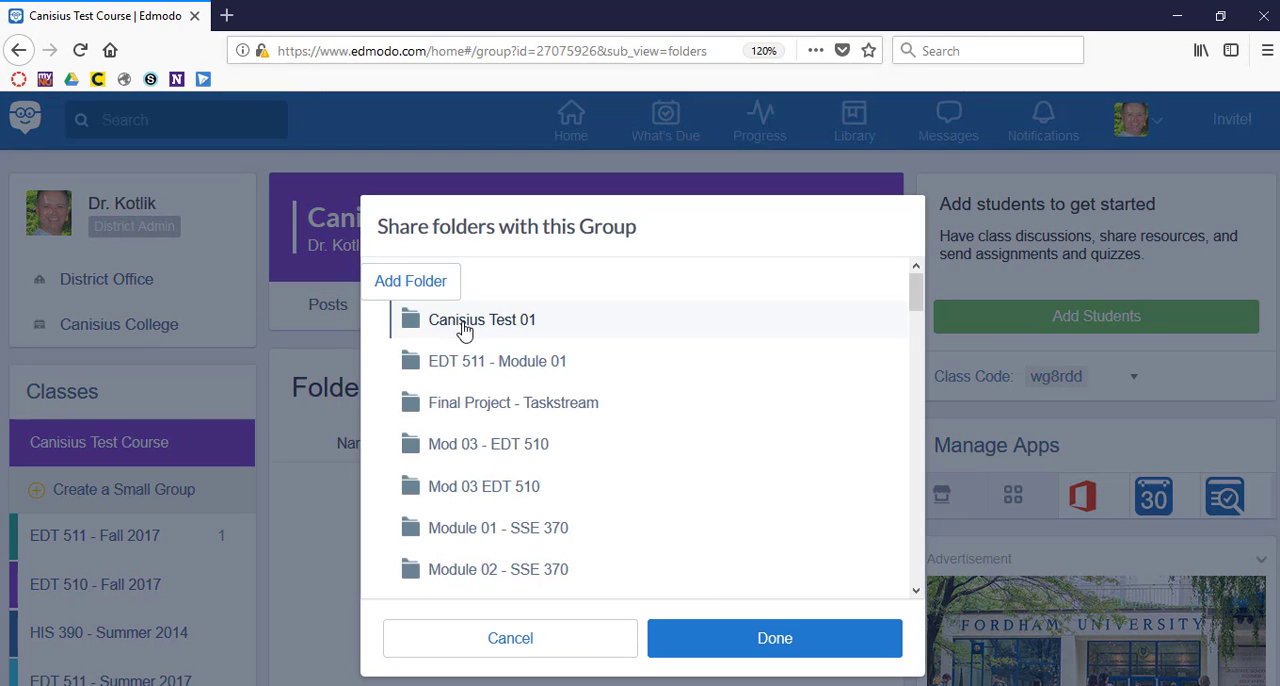
pyautogui.doubleClick(463, 330)
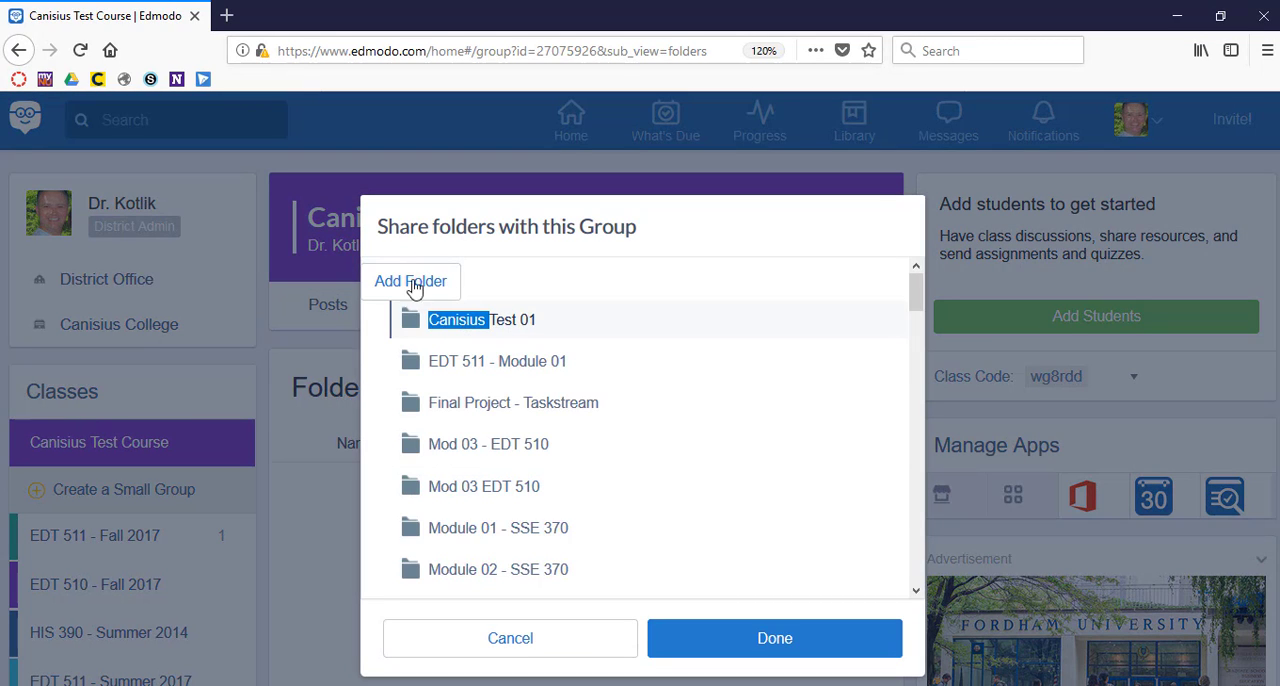
pyautogui.click(408, 327)
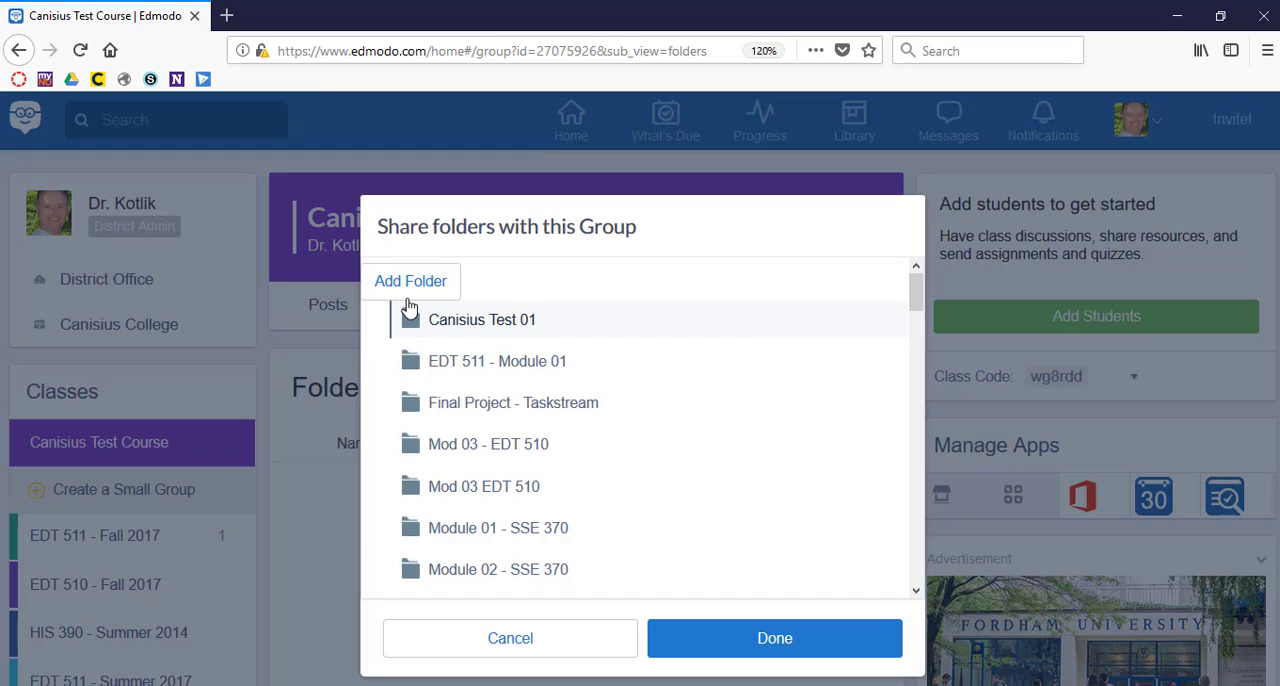
# Create another folder named Canisius Test and save the folders shared with the group.
pyautogui.click(421, 287)
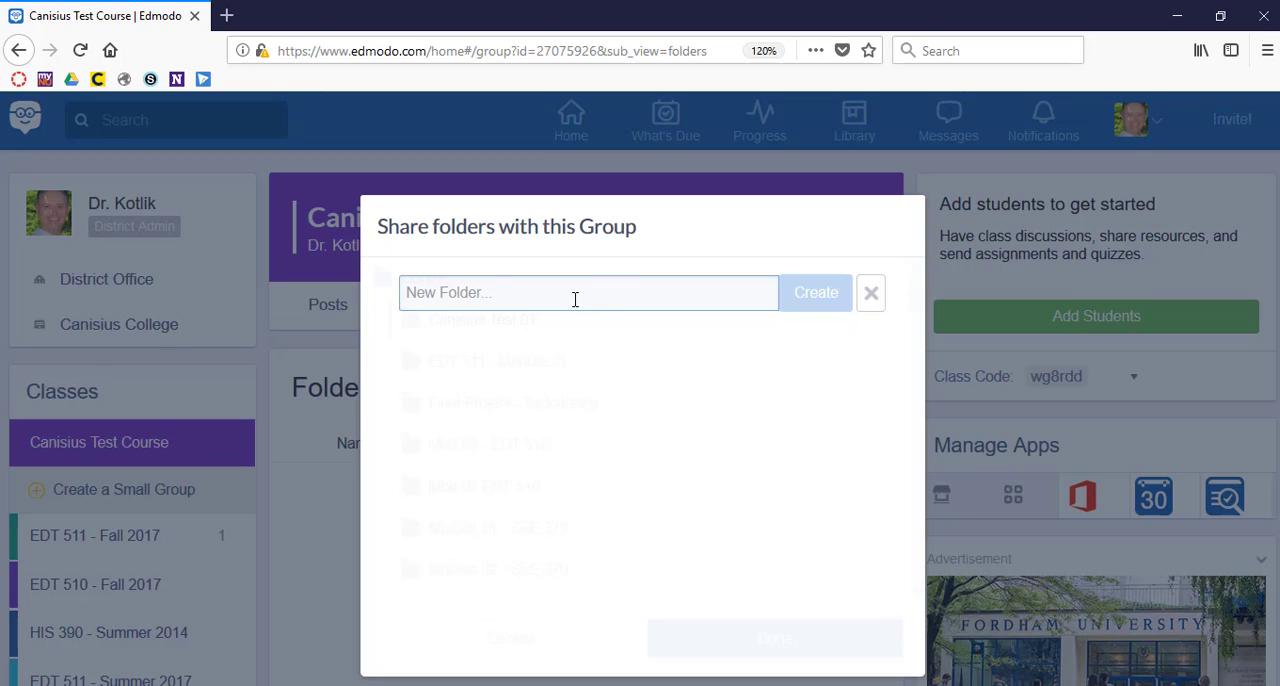
pyautogui.write('ca')
pyautogui.press('BackSpace')
pyautogui.press('BackSpace')
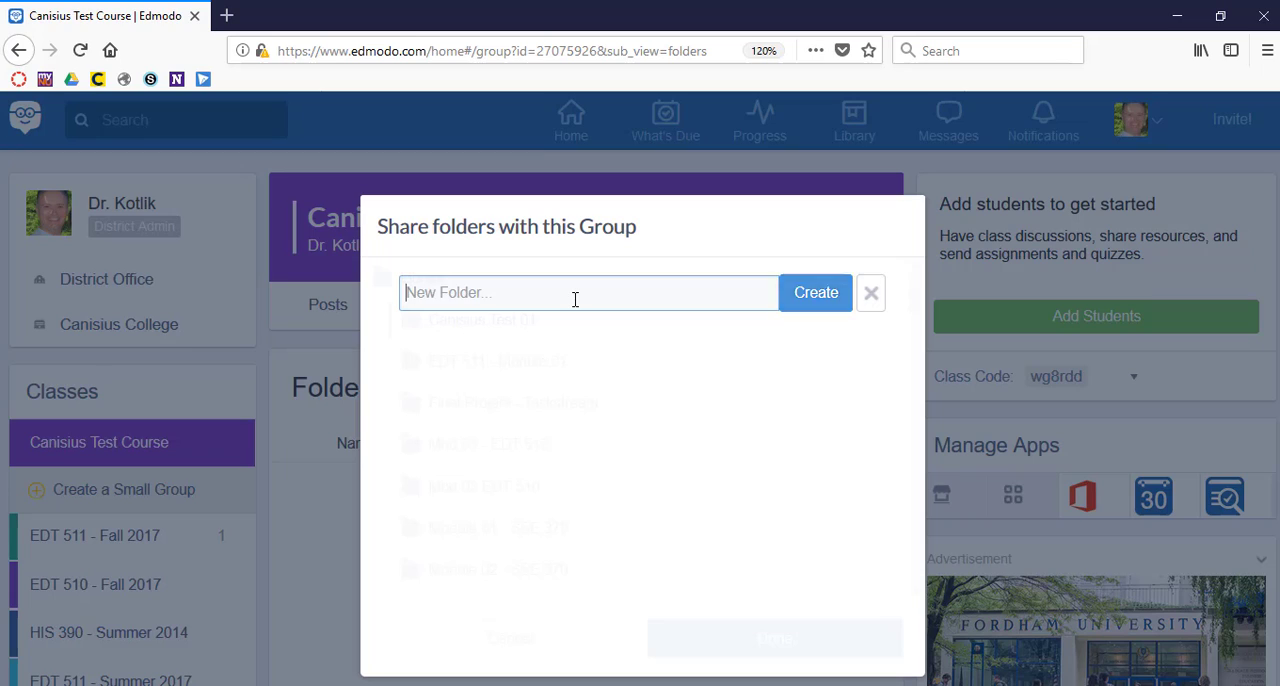
pyautogui.write('Canisius Test')
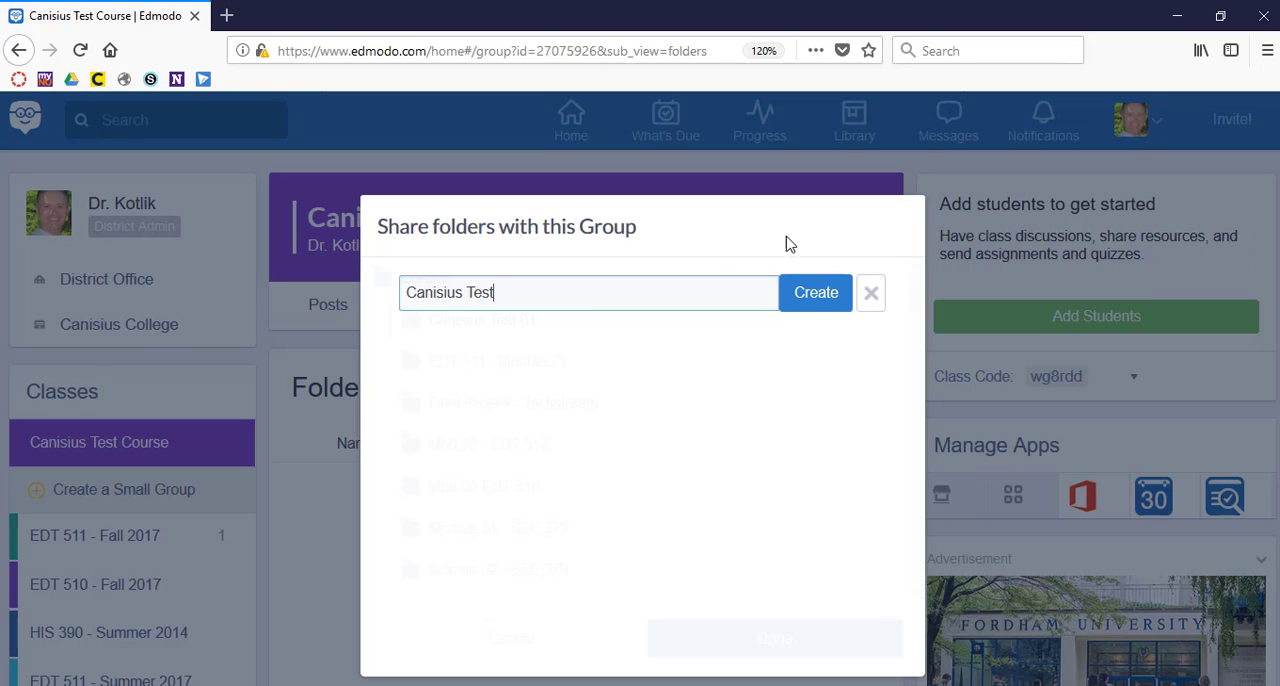
pyautogui.click(815, 297)
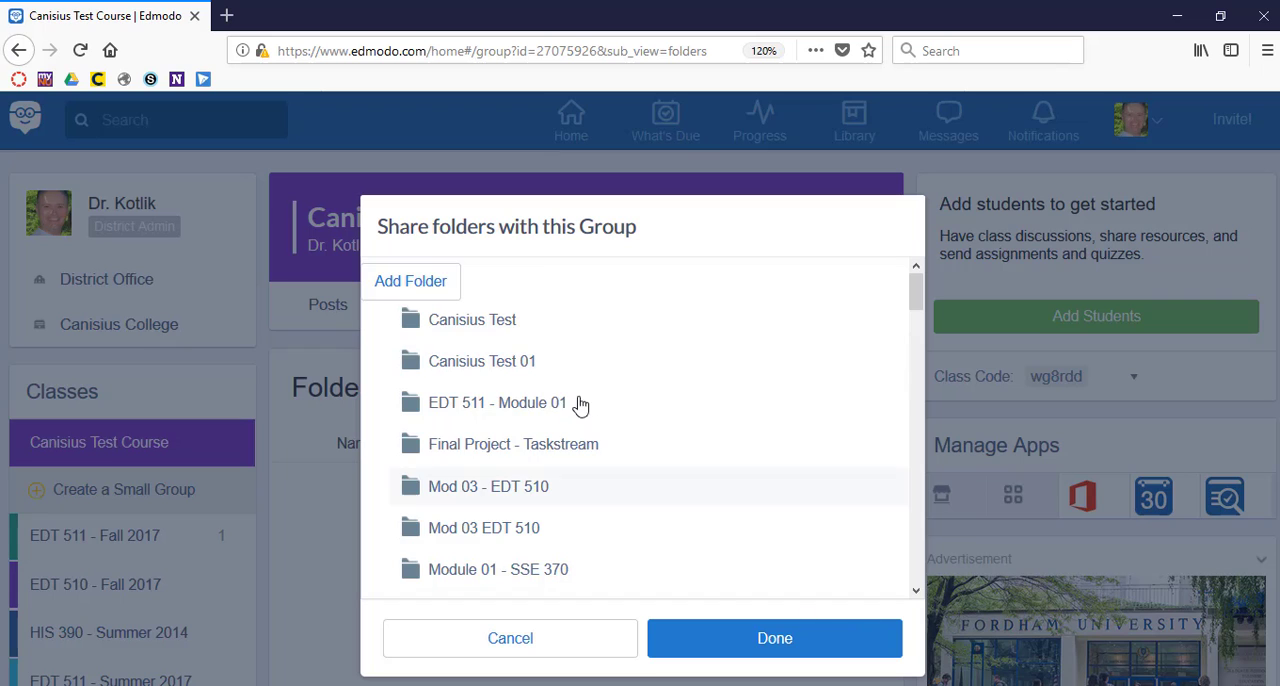
pyautogui.click(770, 648)
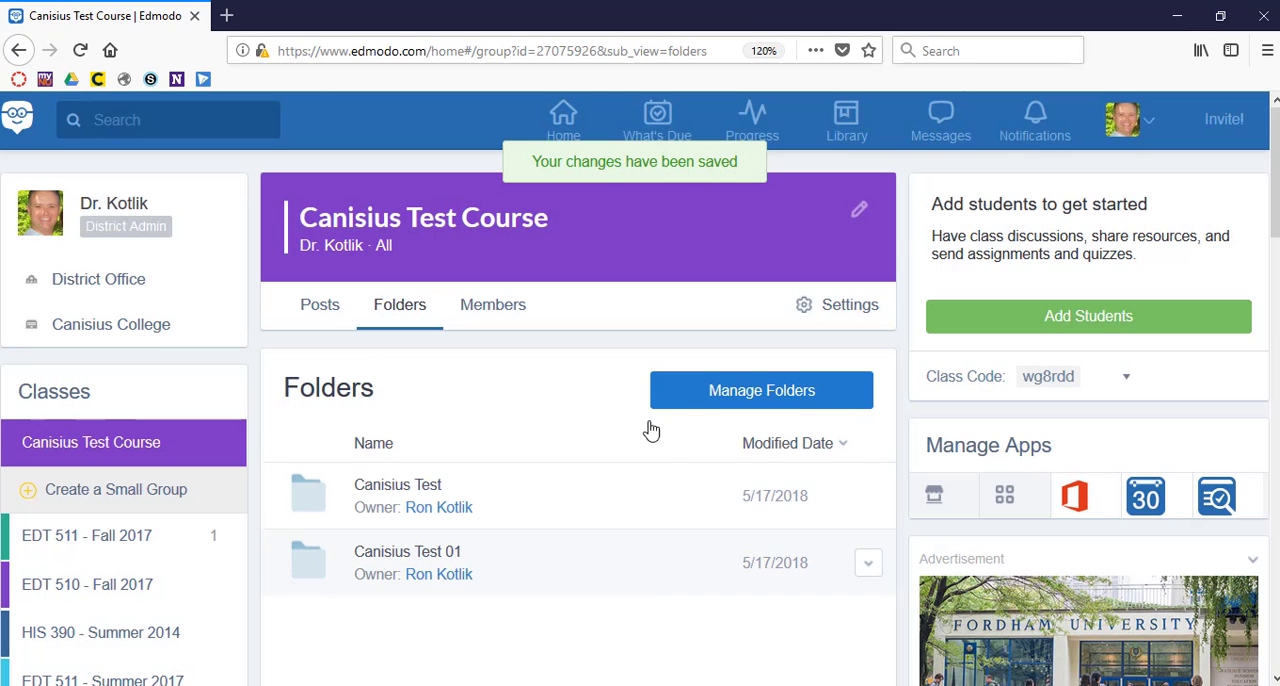
# Open the shared Canisius Test 01 folder and look over its contents.
pyautogui.scroll(-3, 594, 536)
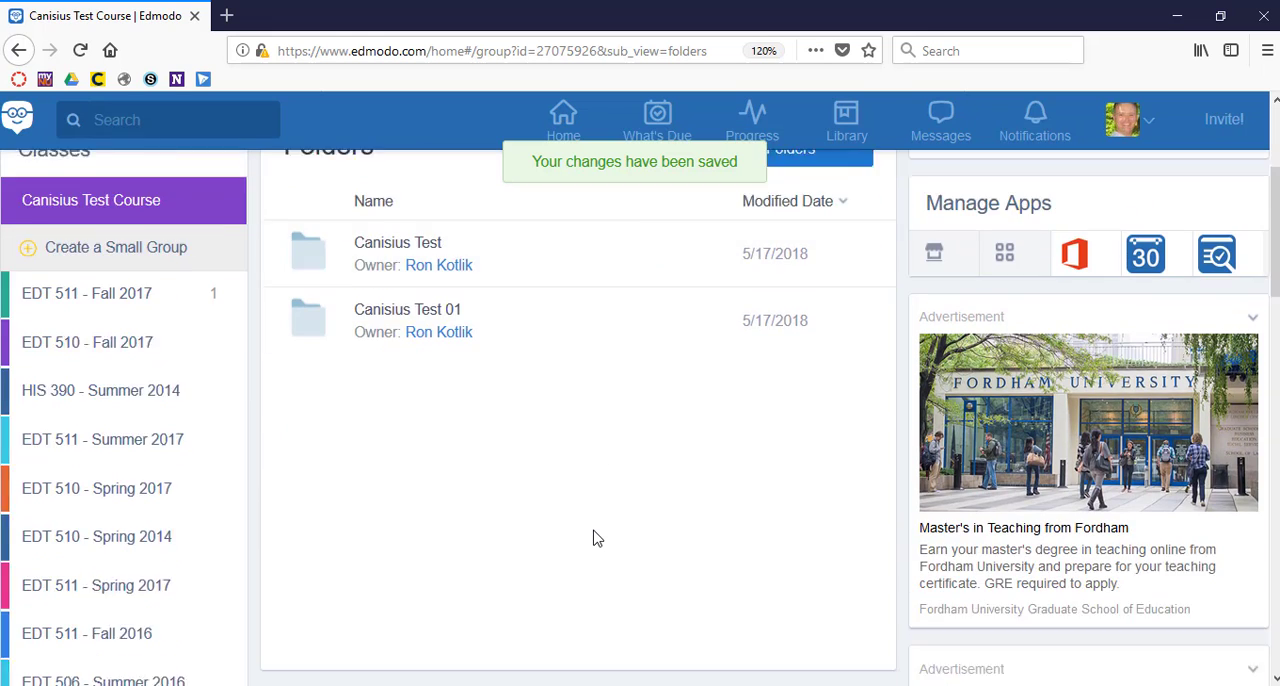
pyautogui.scroll(1, 594, 534)
pyautogui.click(380, 373)
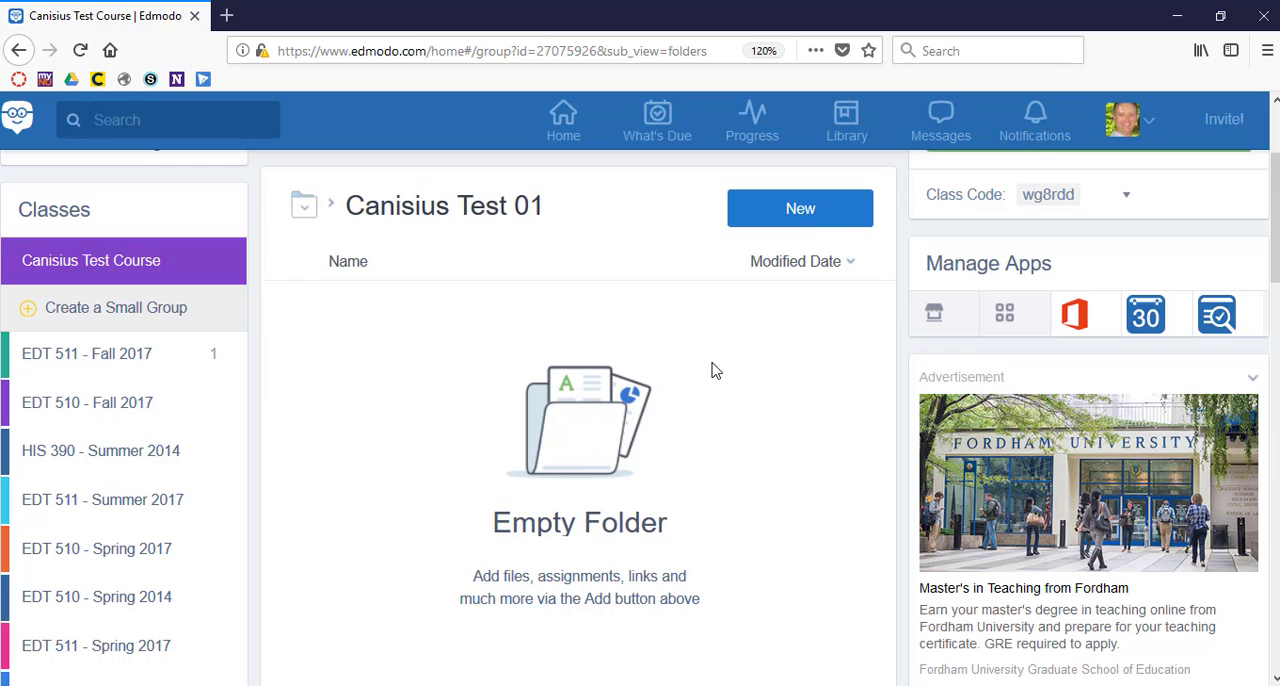
pyautogui.scroll(-4, 712, 371)
pyautogui.scroll(6, 712, 369)
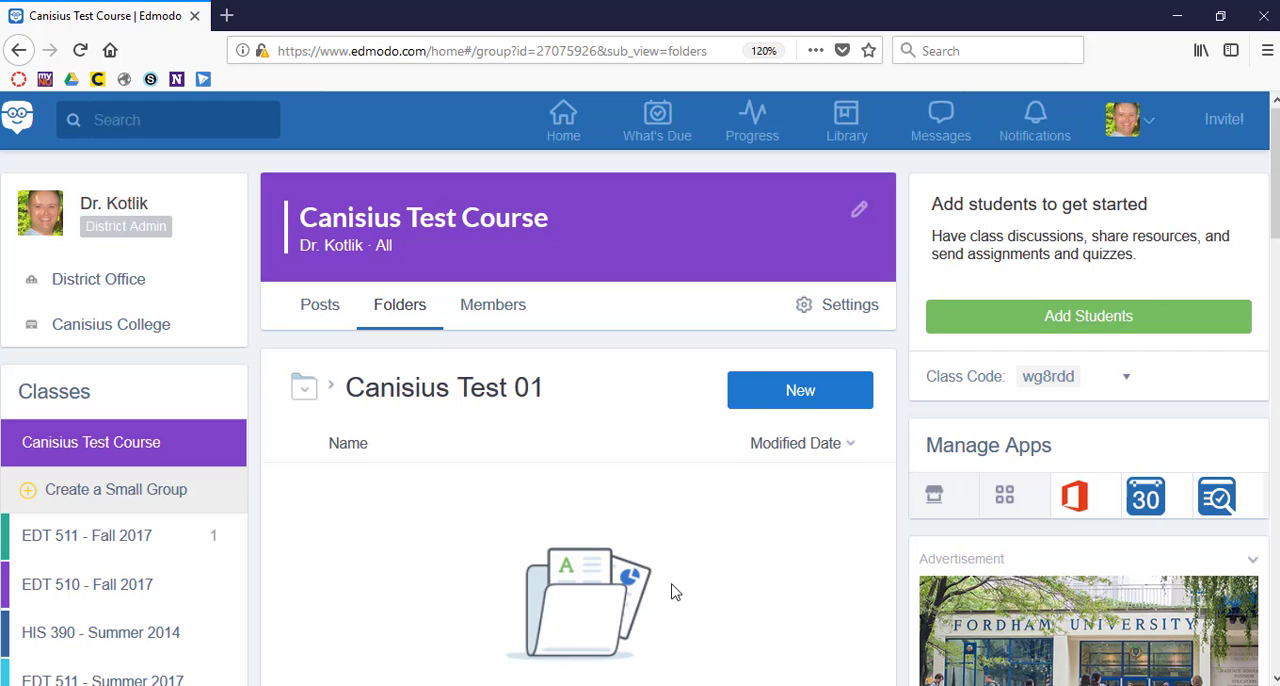
# Start adding an item to Canisius Test 01, review the file, folder, link and quiz options, and return to the file option.
pyautogui.click(797, 393)
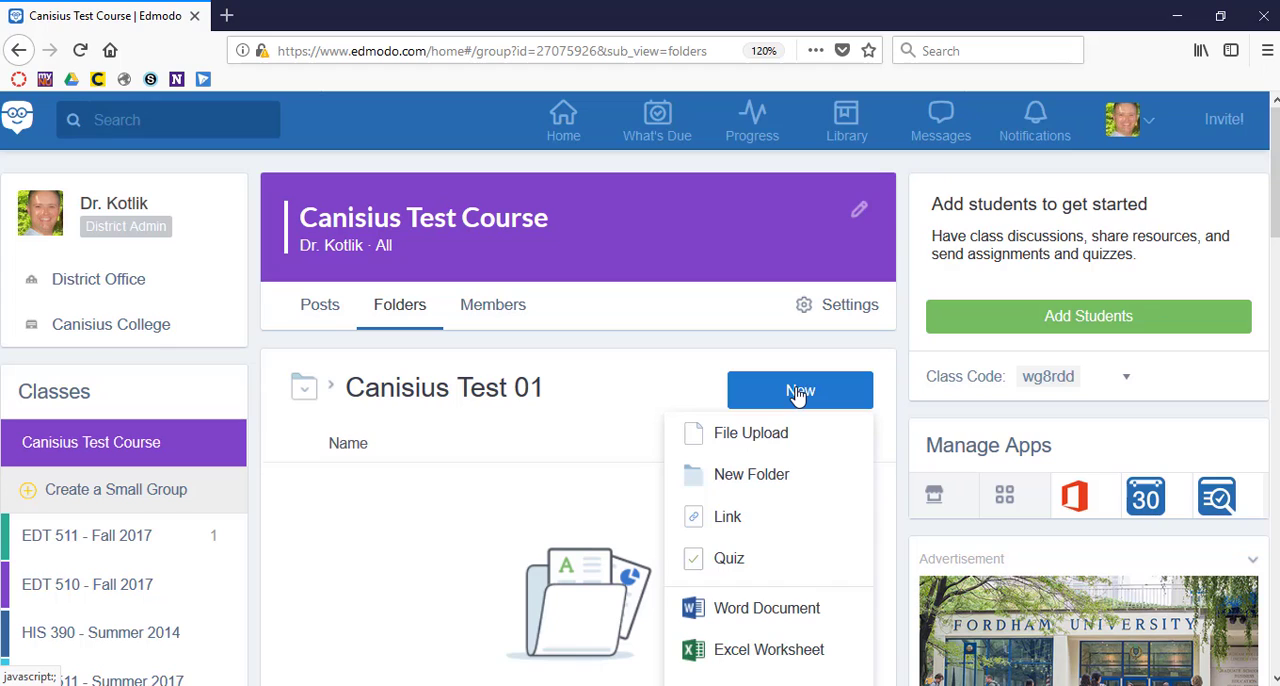
pyautogui.click(770, 436)
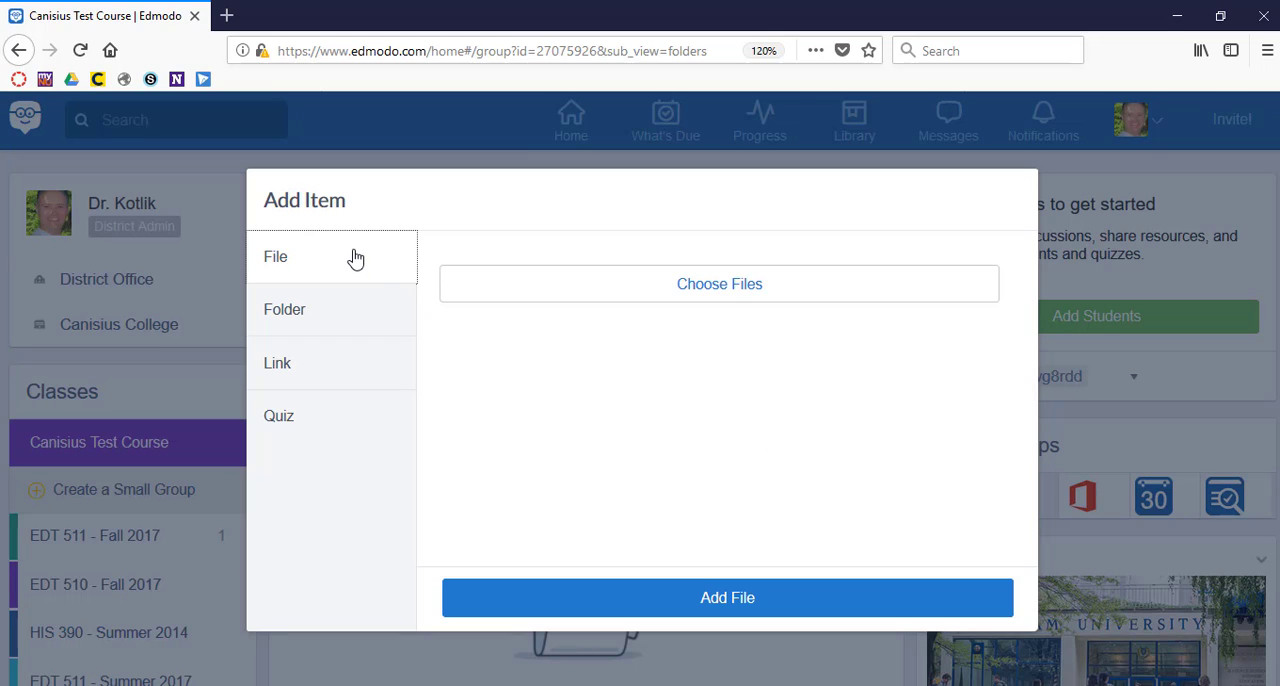
pyautogui.click(329, 313)
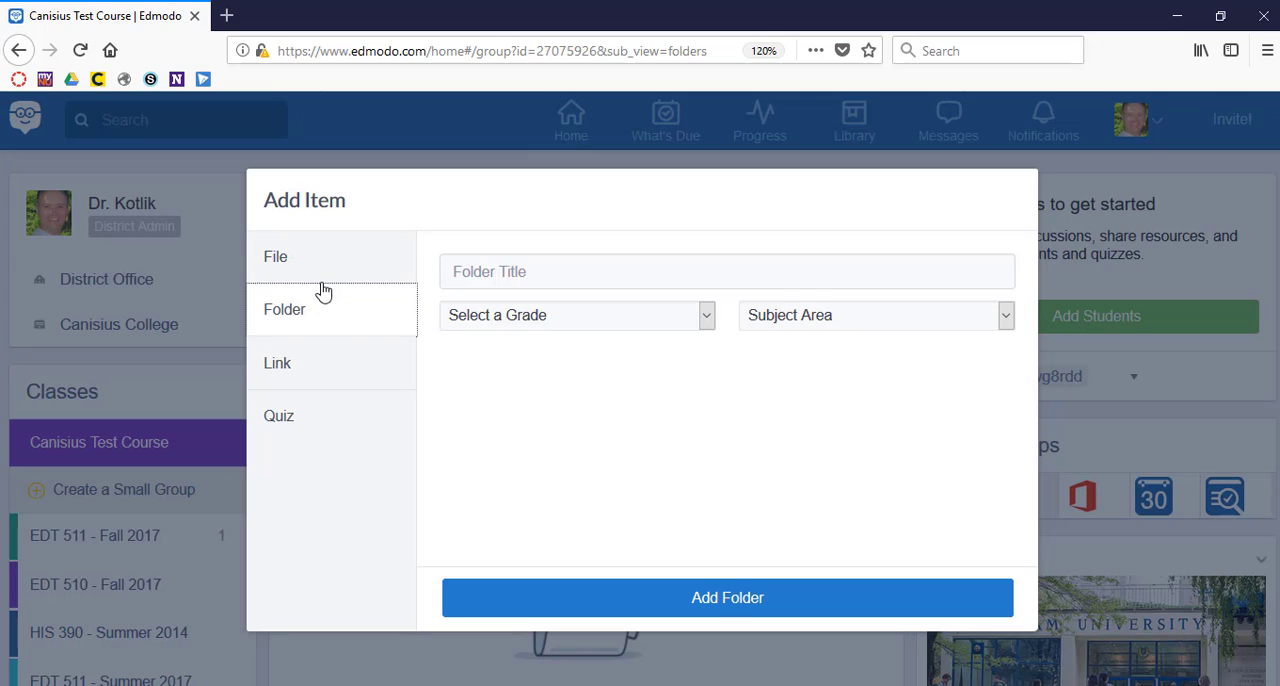
pyautogui.click(320, 257)
pyautogui.click(315, 372)
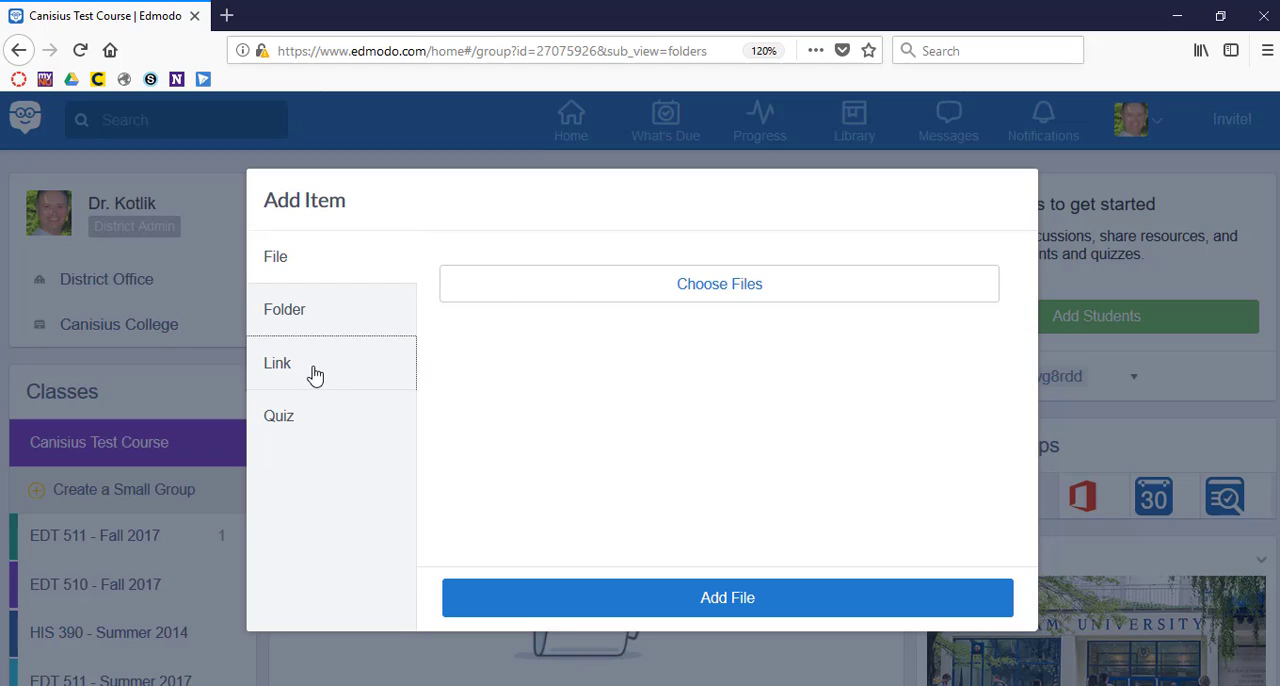
pyautogui.click(315, 417)
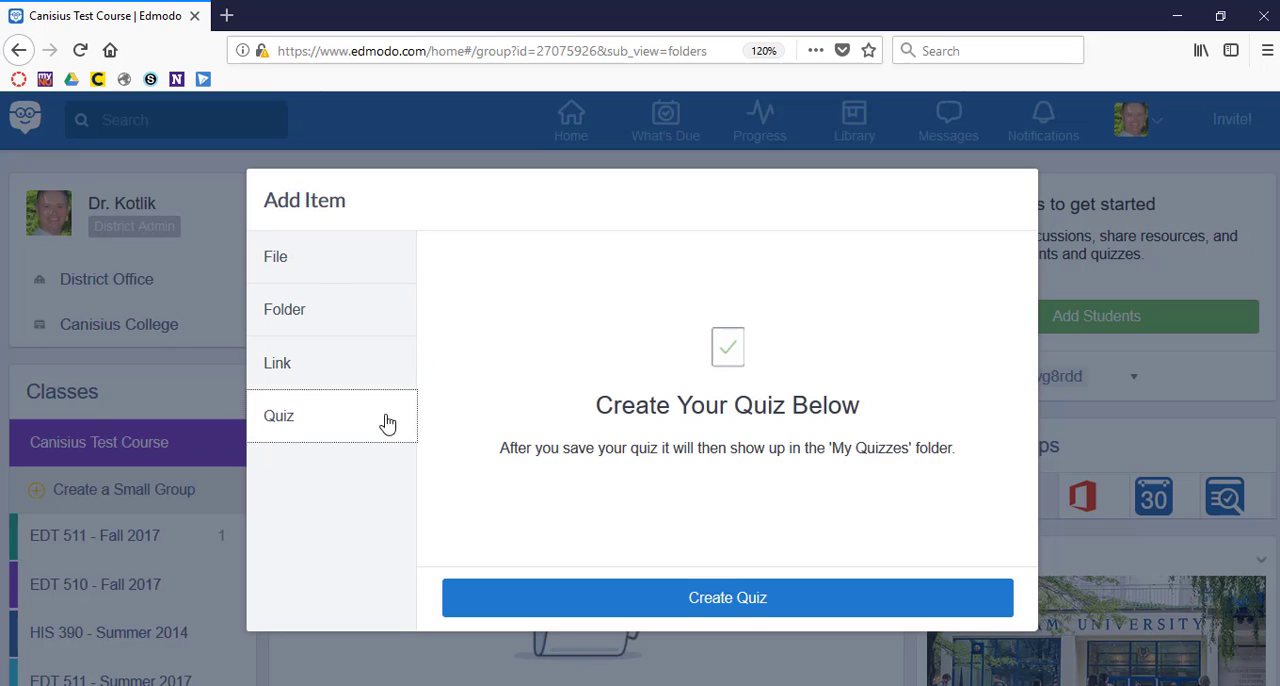
pyautogui.click(313, 272)
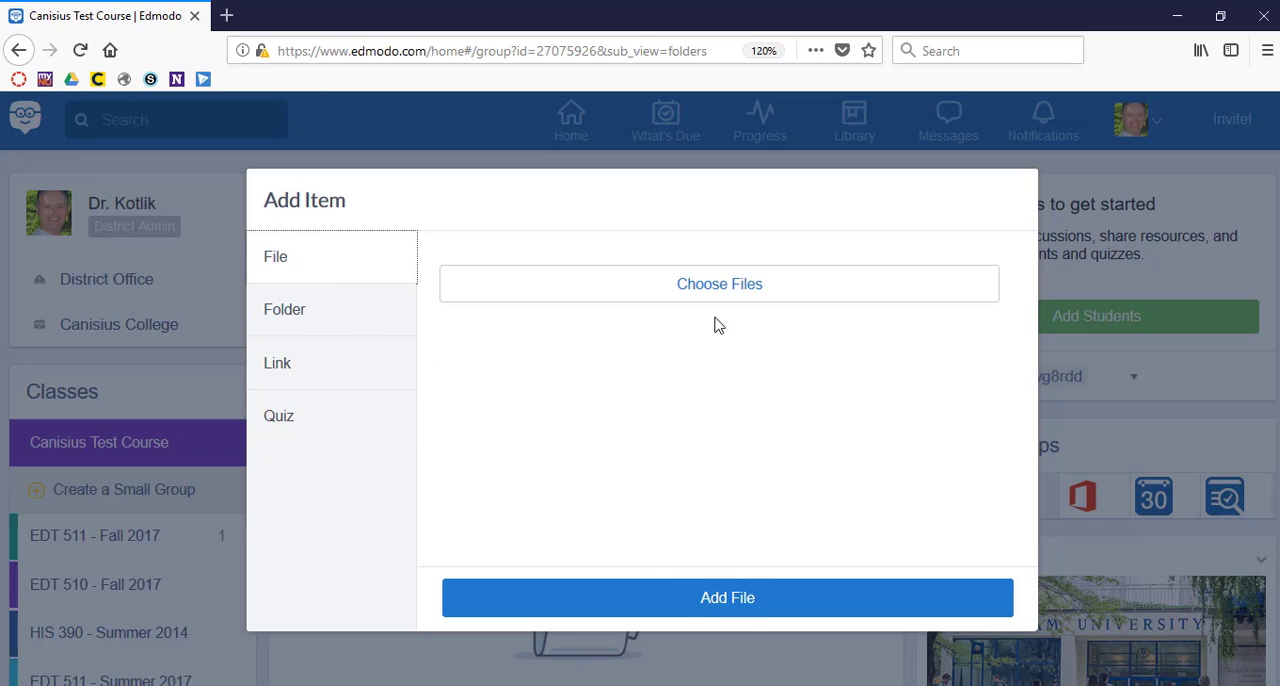
# Upload the BeginningEdmodo document from the Education Technologies folder in Canisius - UB and add it to Canisius Test 01.
pyautogui.click(738, 296)
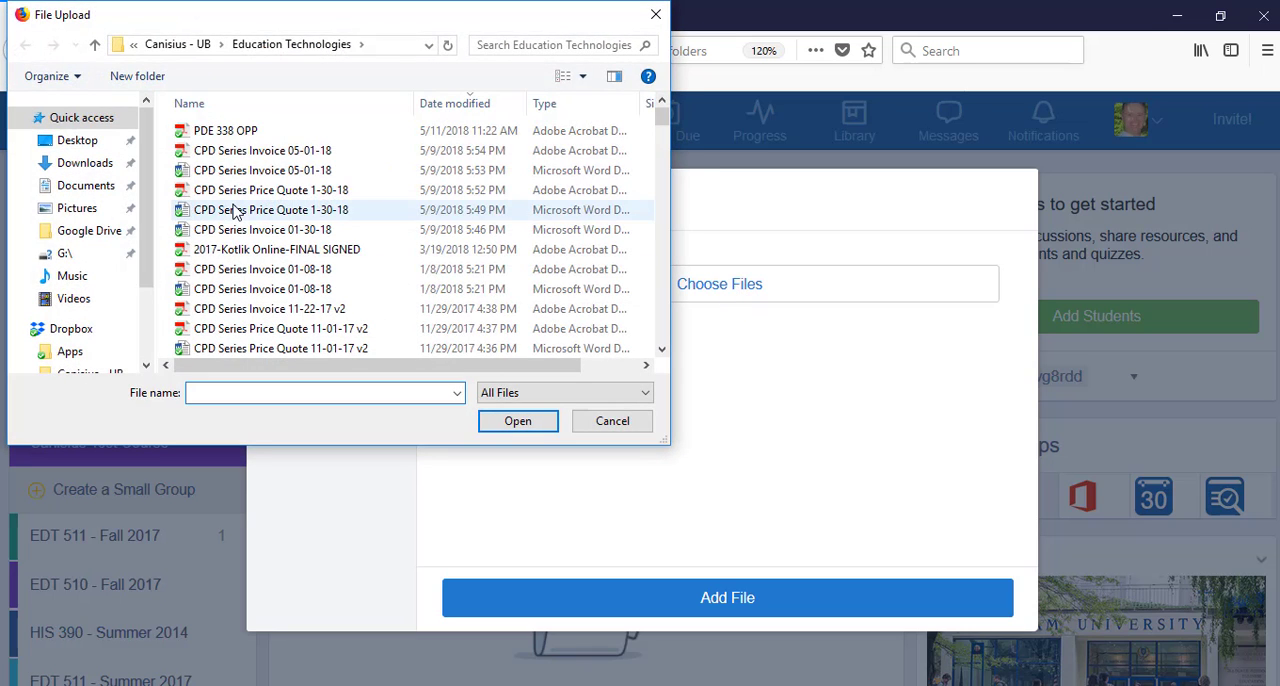
pyautogui.click(90, 372)
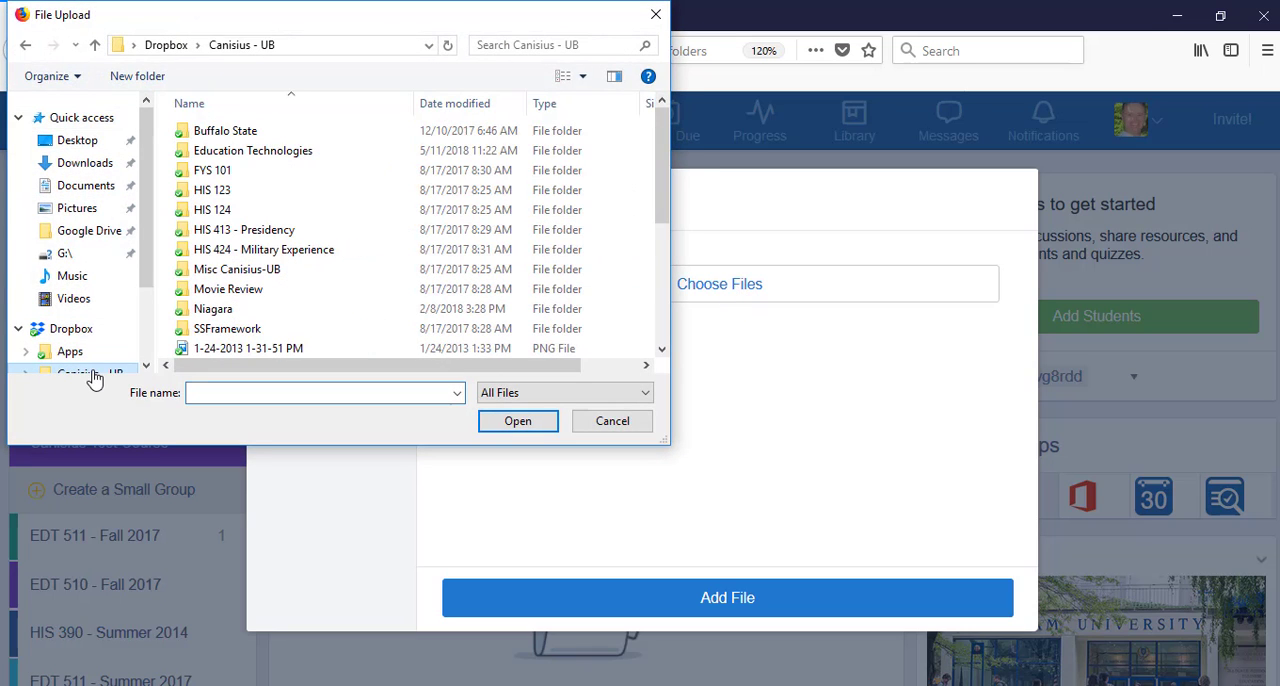
pyautogui.doubleClick(268, 160)
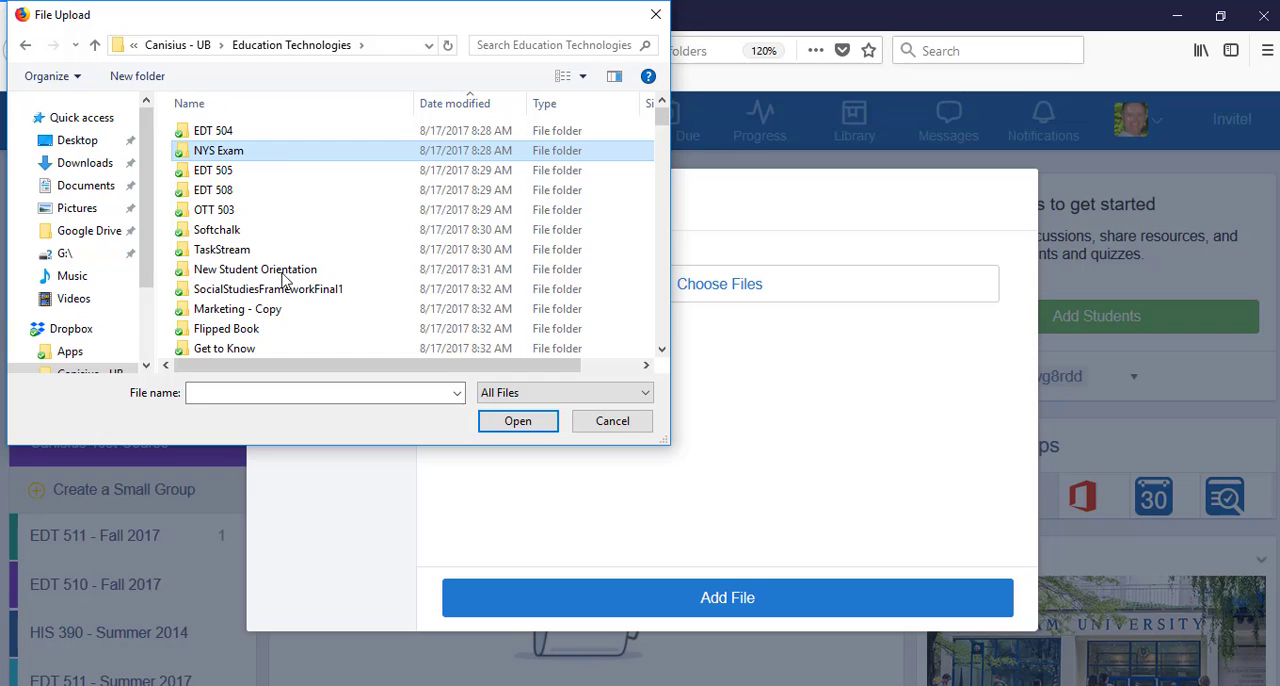
pyautogui.scroll(-8, 283, 276)
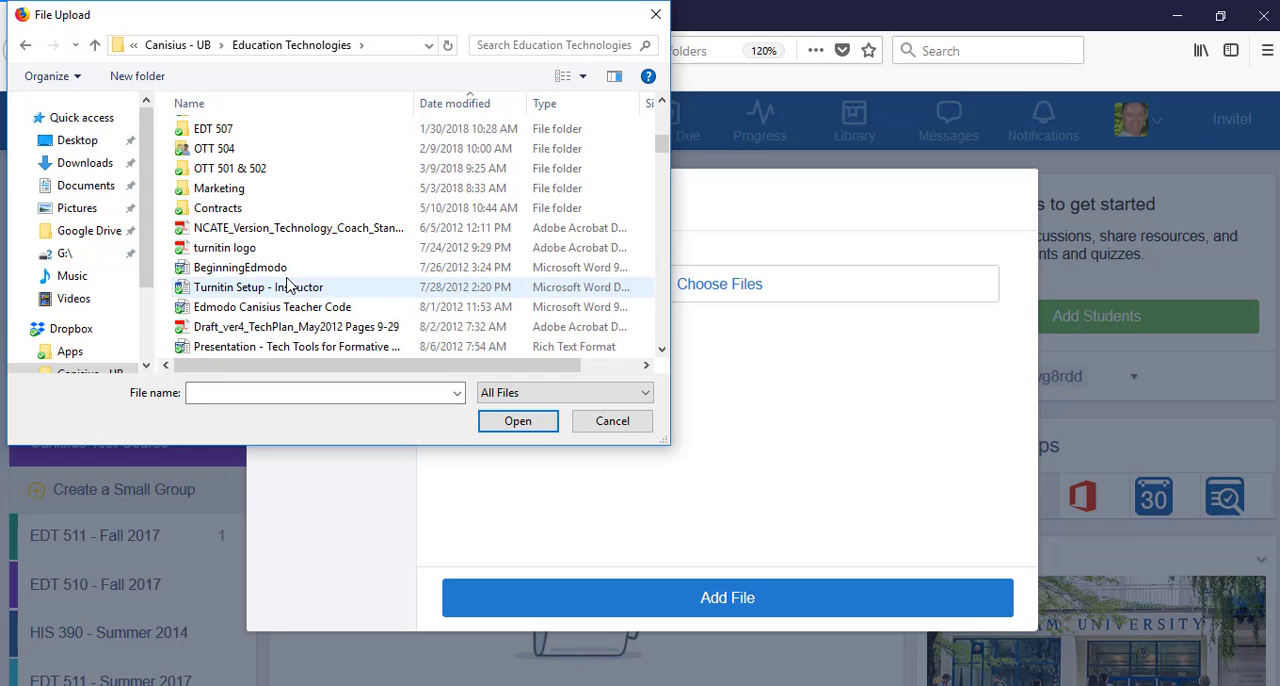
pyautogui.click(283, 267)
pyautogui.click(522, 421)
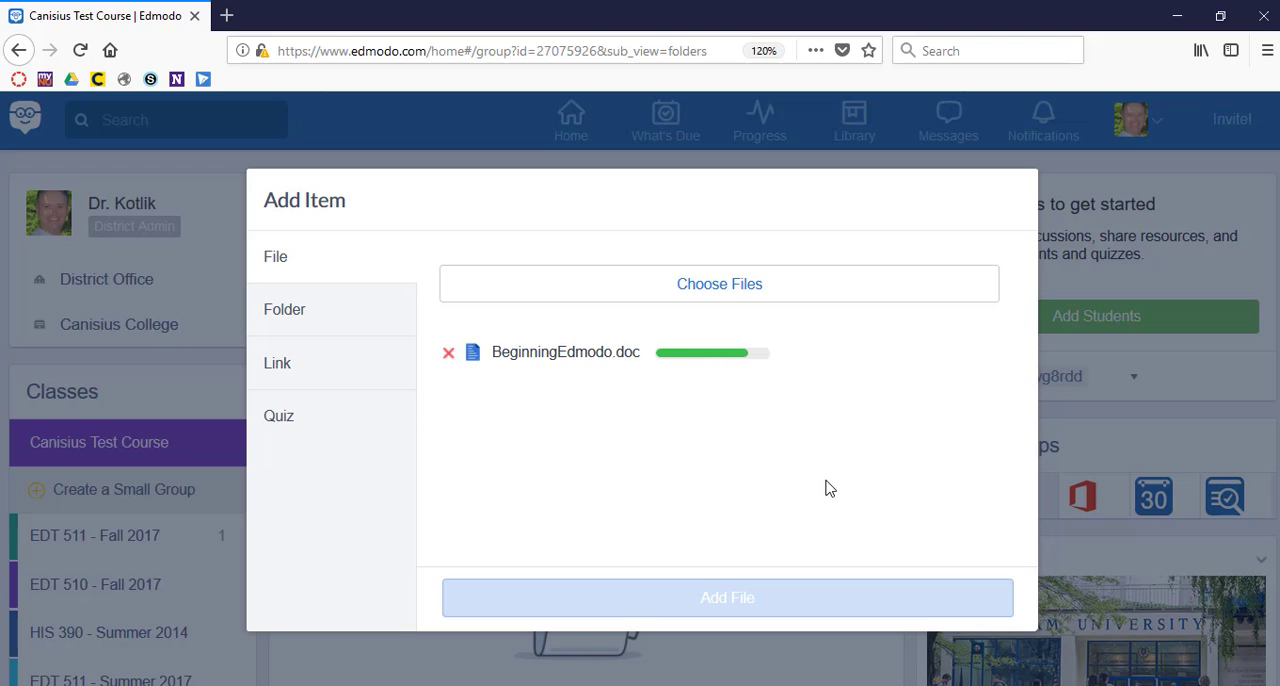
pyautogui.click(712, 610)
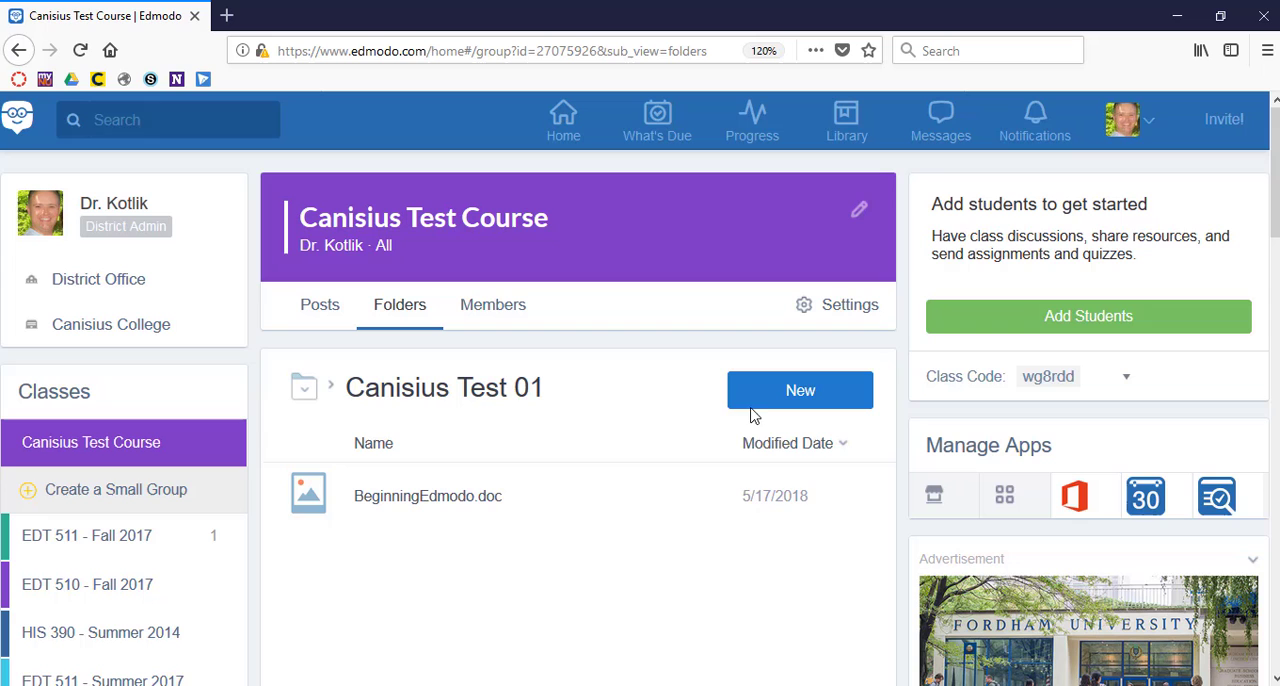
# Review the new-item types, and add the Edmodo Canisius Teacher Code document from Education Technologies to the Canisius Test 01 folder.
pyautogui.click(770, 400)
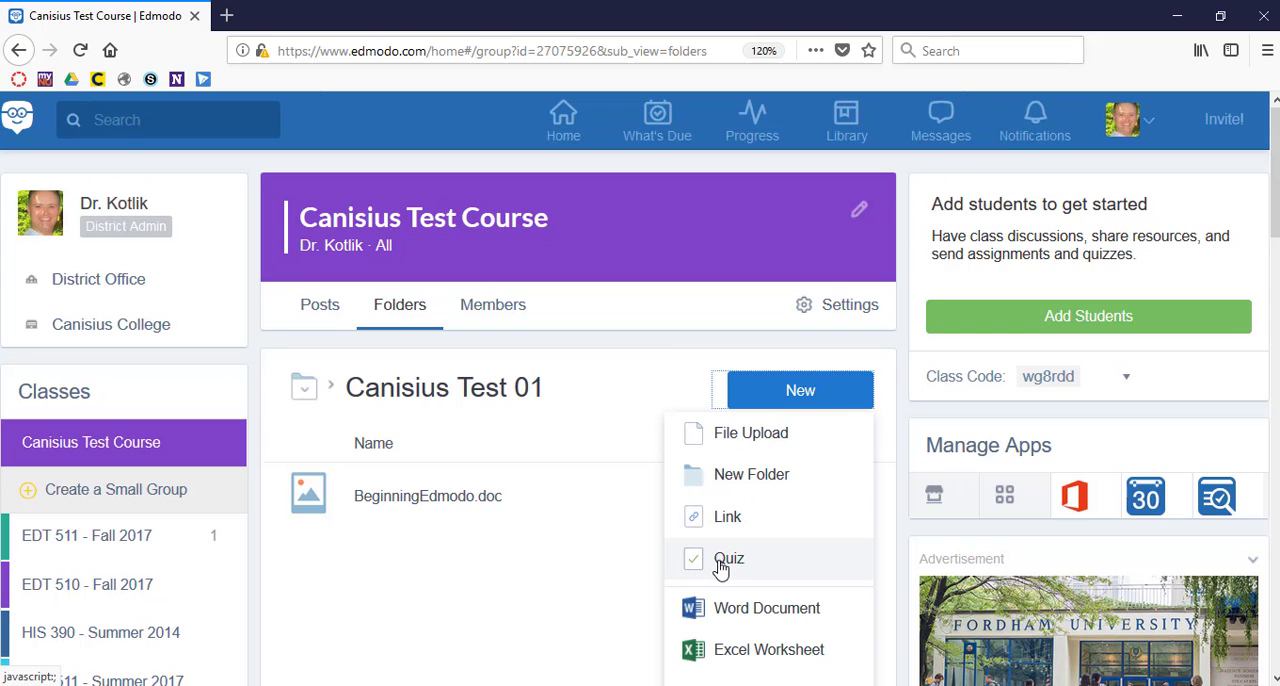
pyautogui.scroll(-3, 731, 569)
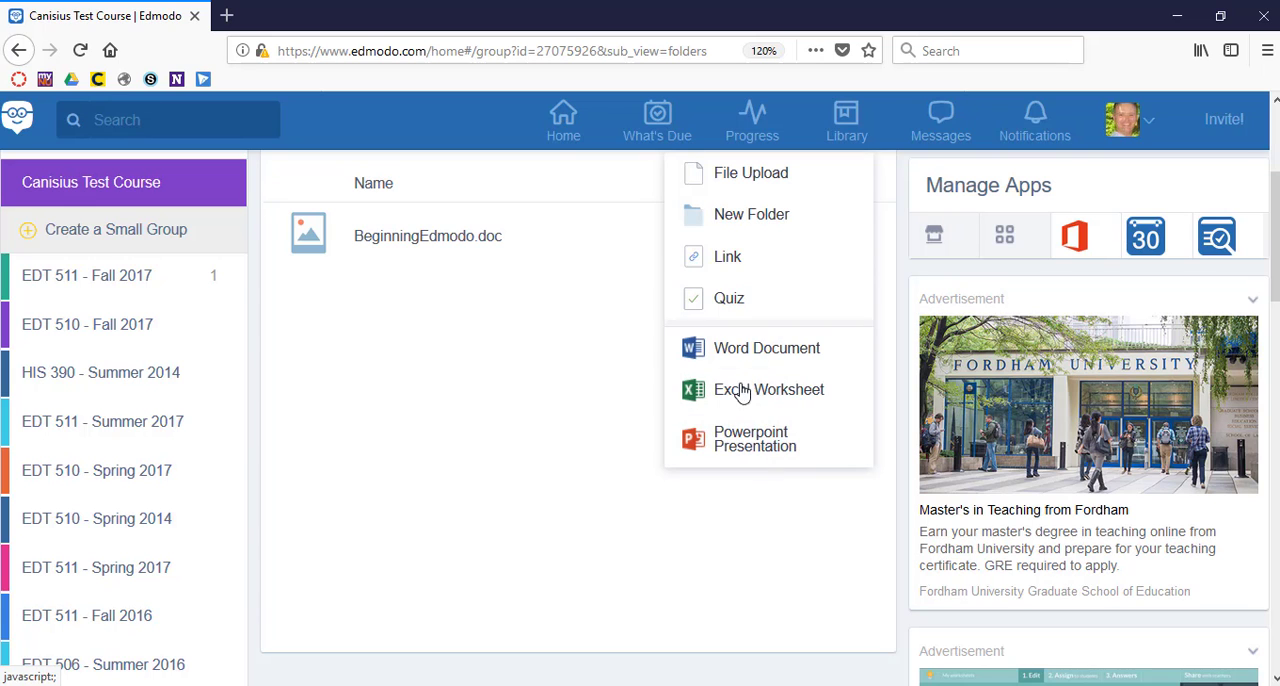
pyautogui.scroll(3, 797, 336)
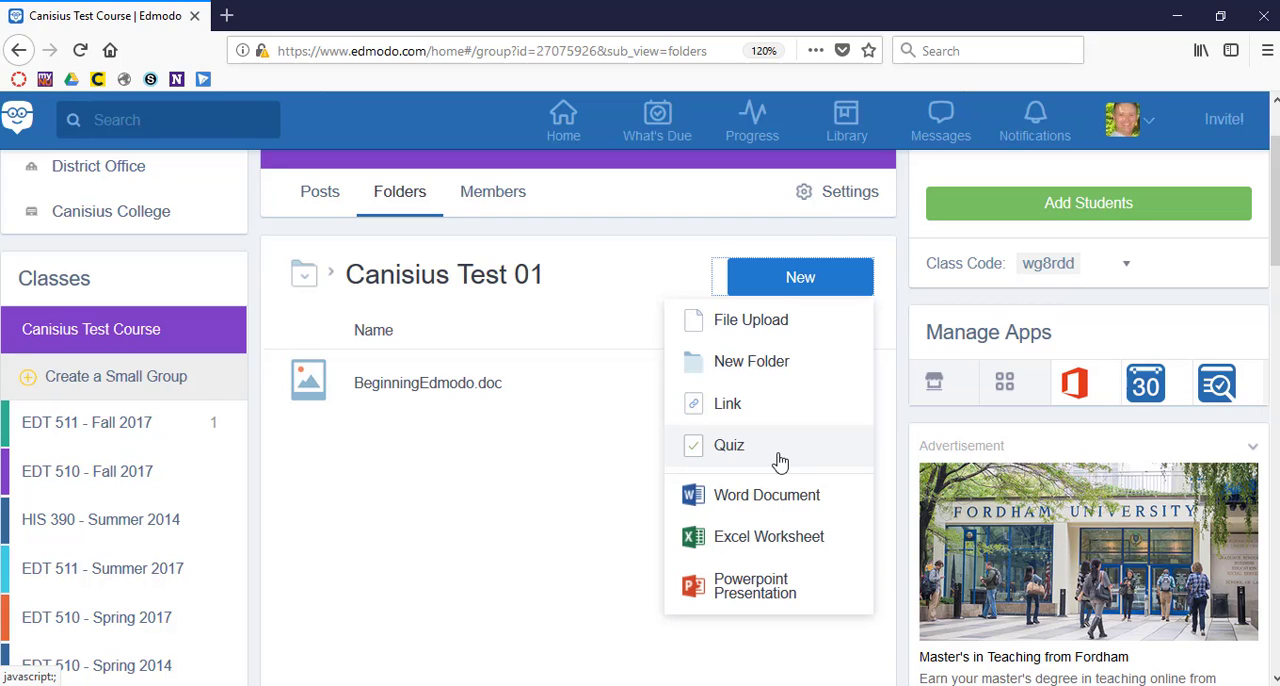
pyautogui.click(766, 326)
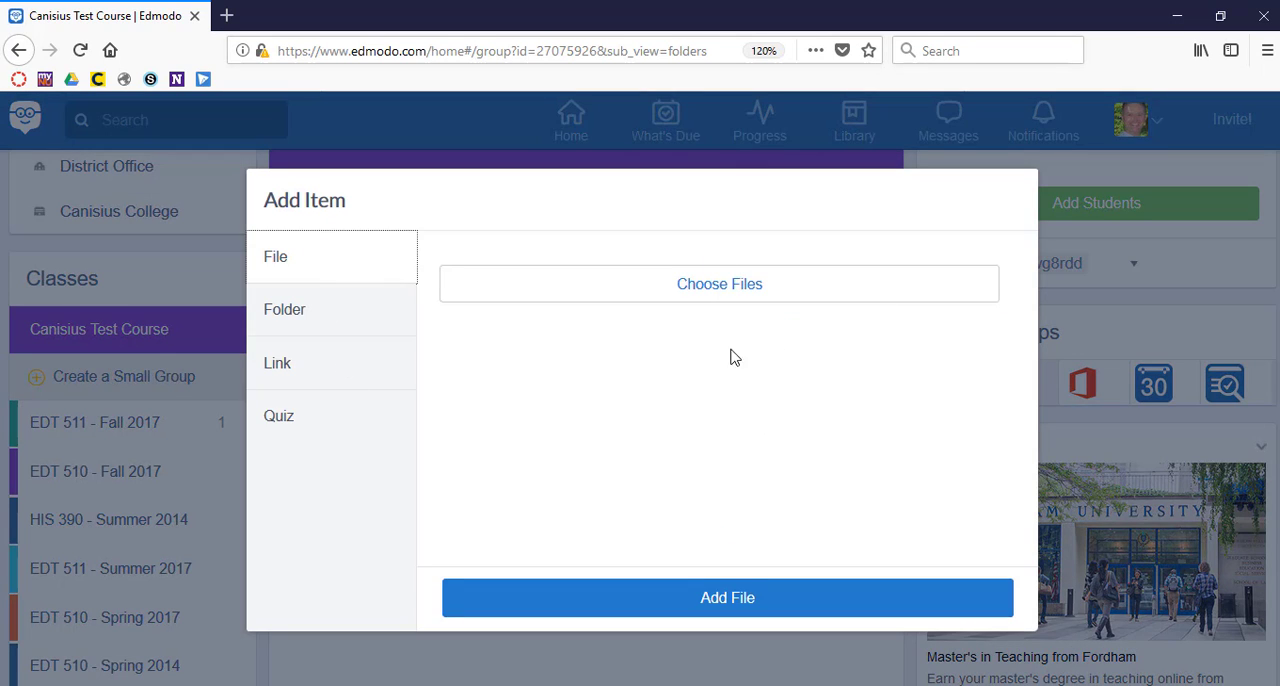
pyautogui.click(708, 284)
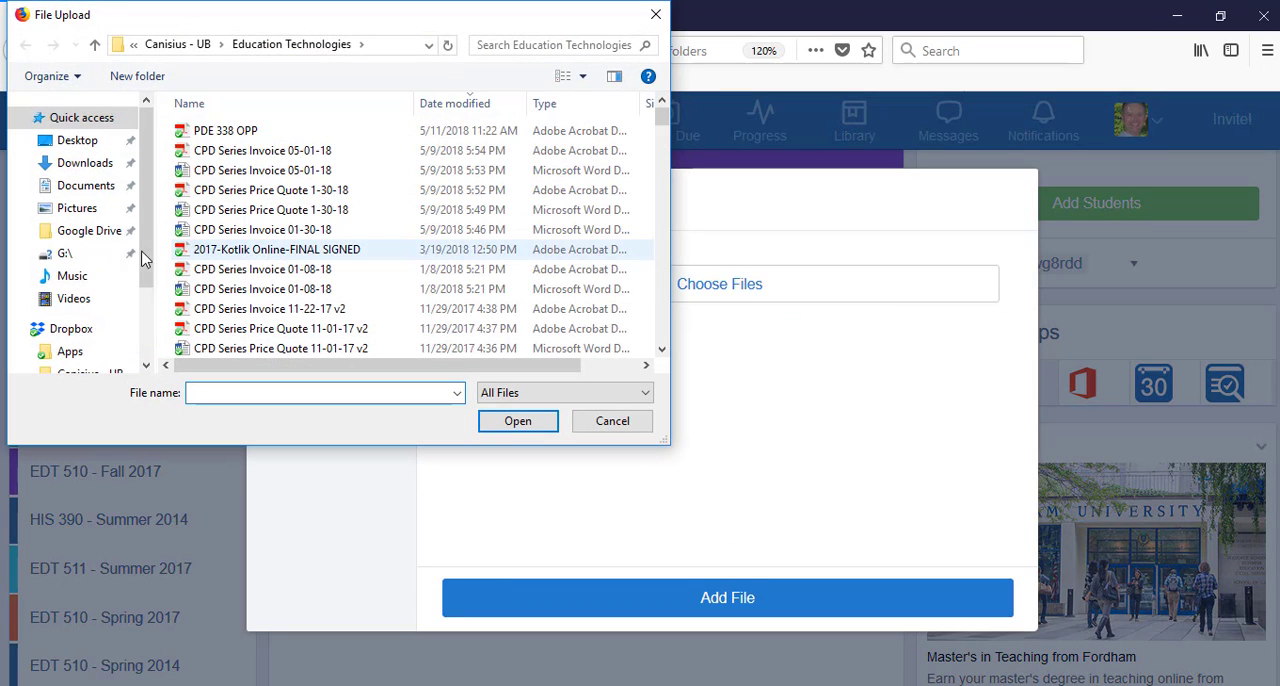
pyautogui.click(100, 370)
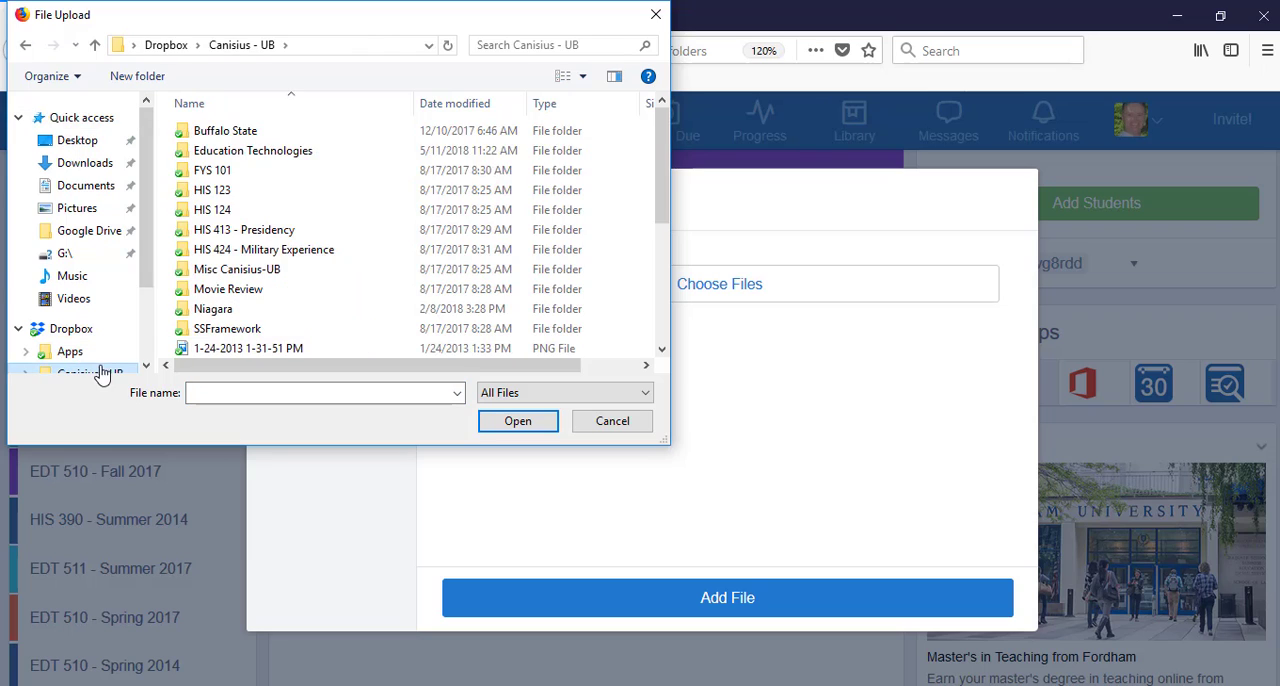
pyautogui.doubleClick(280, 150)
pyautogui.scroll(-6, 309, 271)
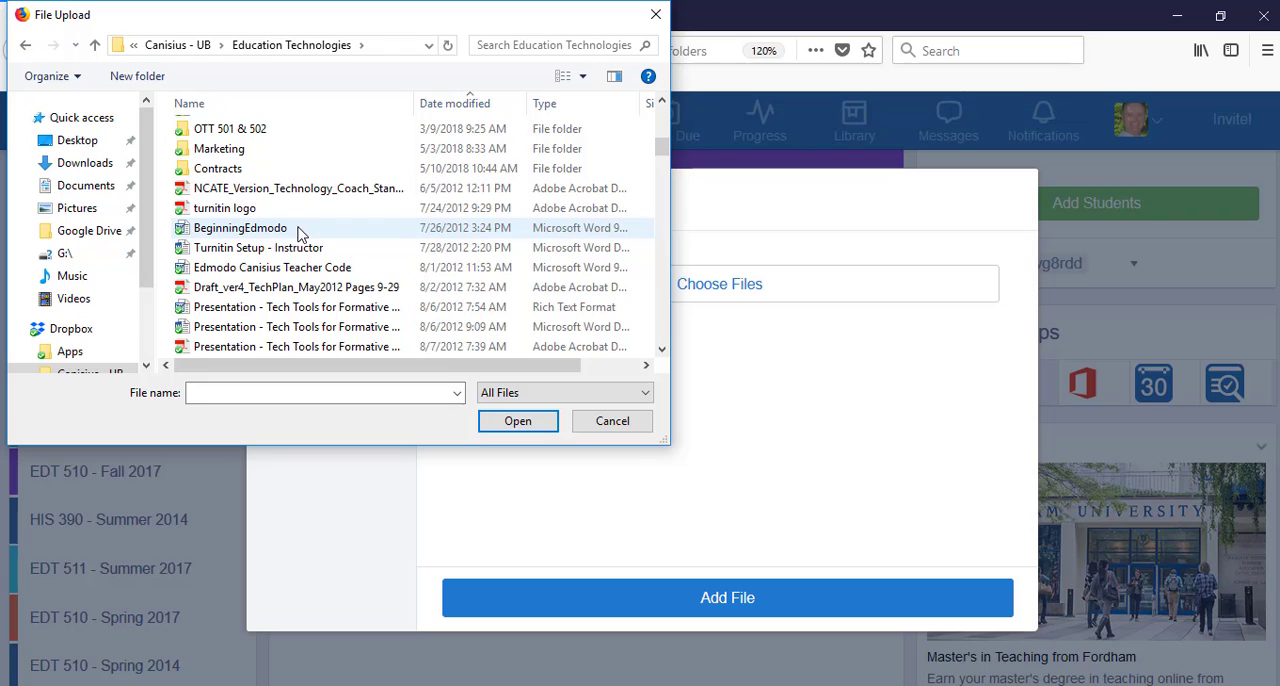
pyautogui.click(303, 267)
pyautogui.click(527, 425)
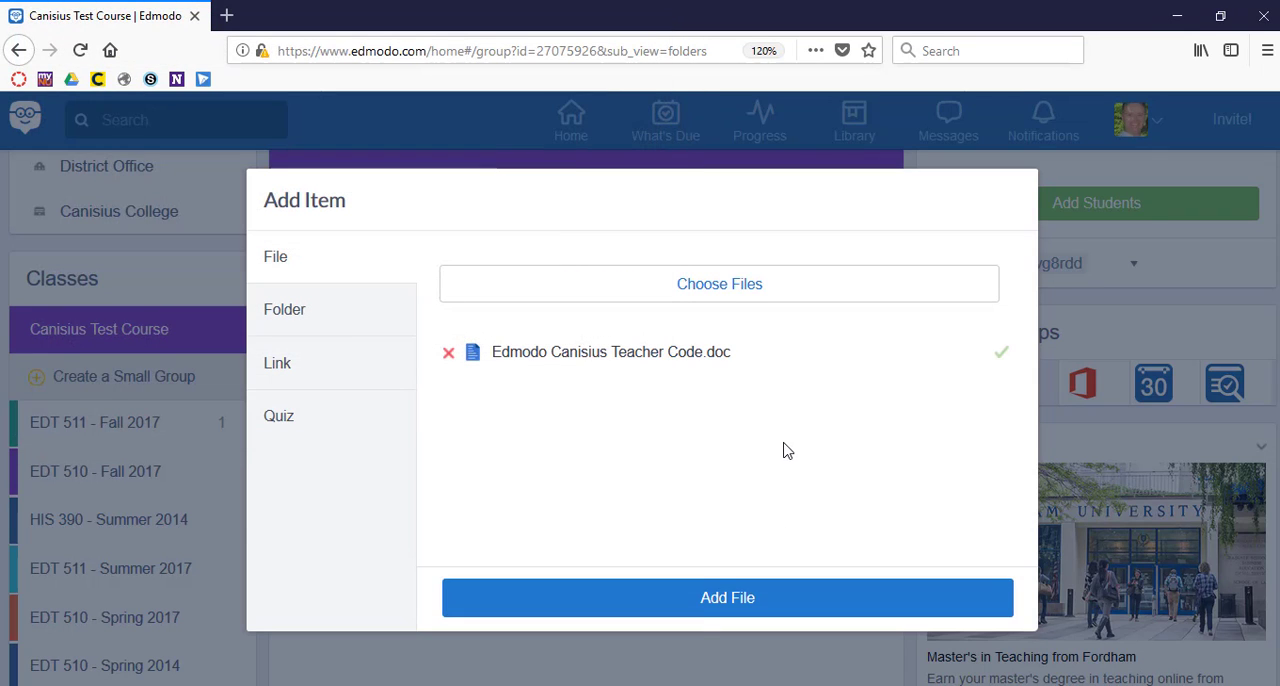
pyautogui.click(712, 615)
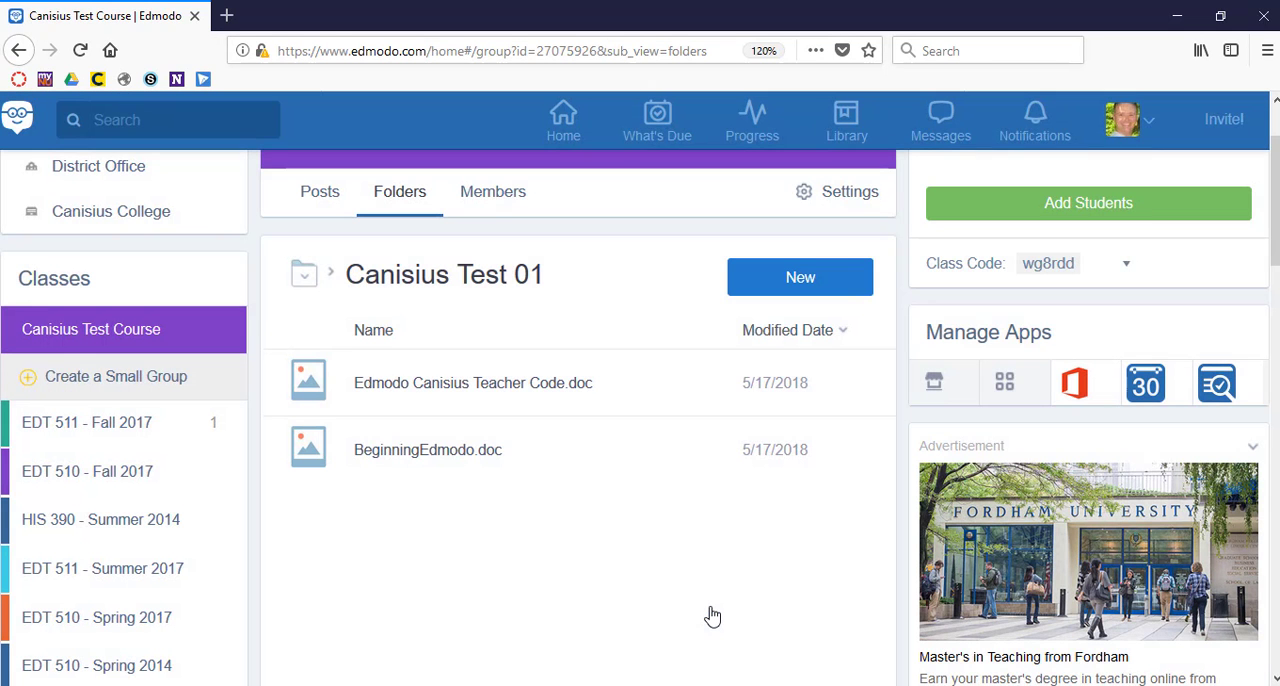
# Select BeginningEdmodo.doc, open Edmodo Canisius Teacher Code.doc for viewing, and close the viewer to return to the class folder.
pyautogui.click(326, 460)
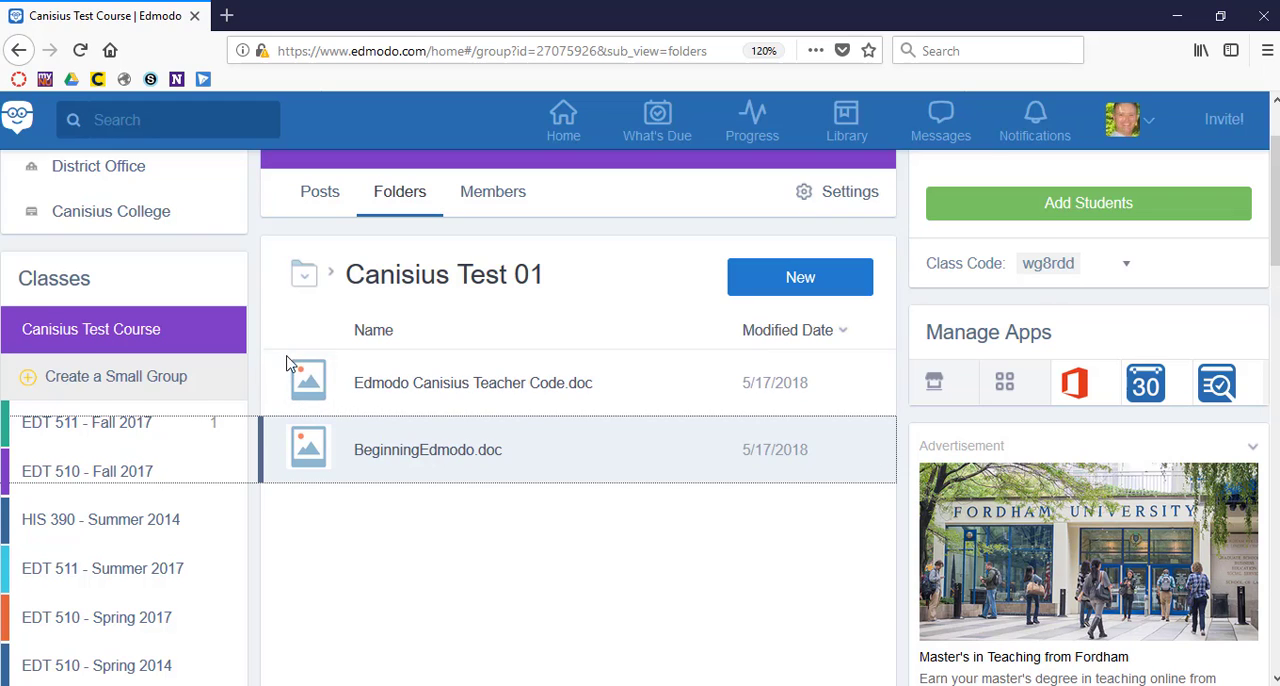
pyautogui.click(385, 388)
pyautogui.click(387, 385)
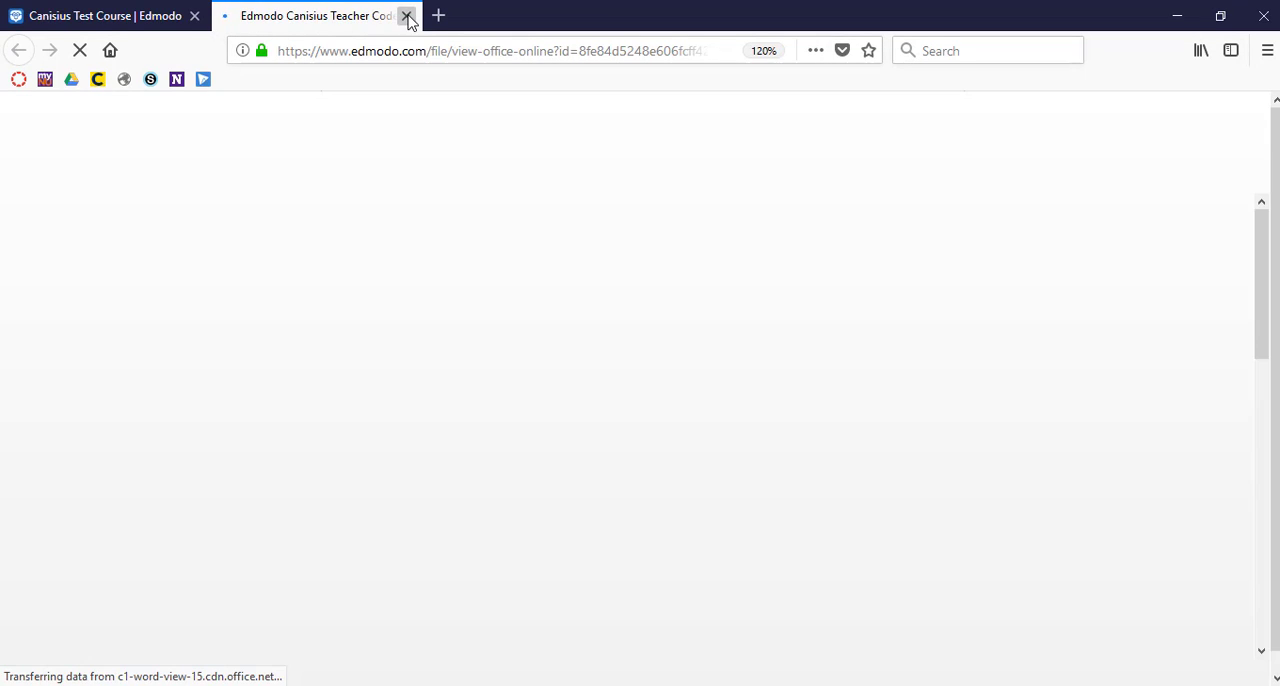
pyautogui.click(406, 16)
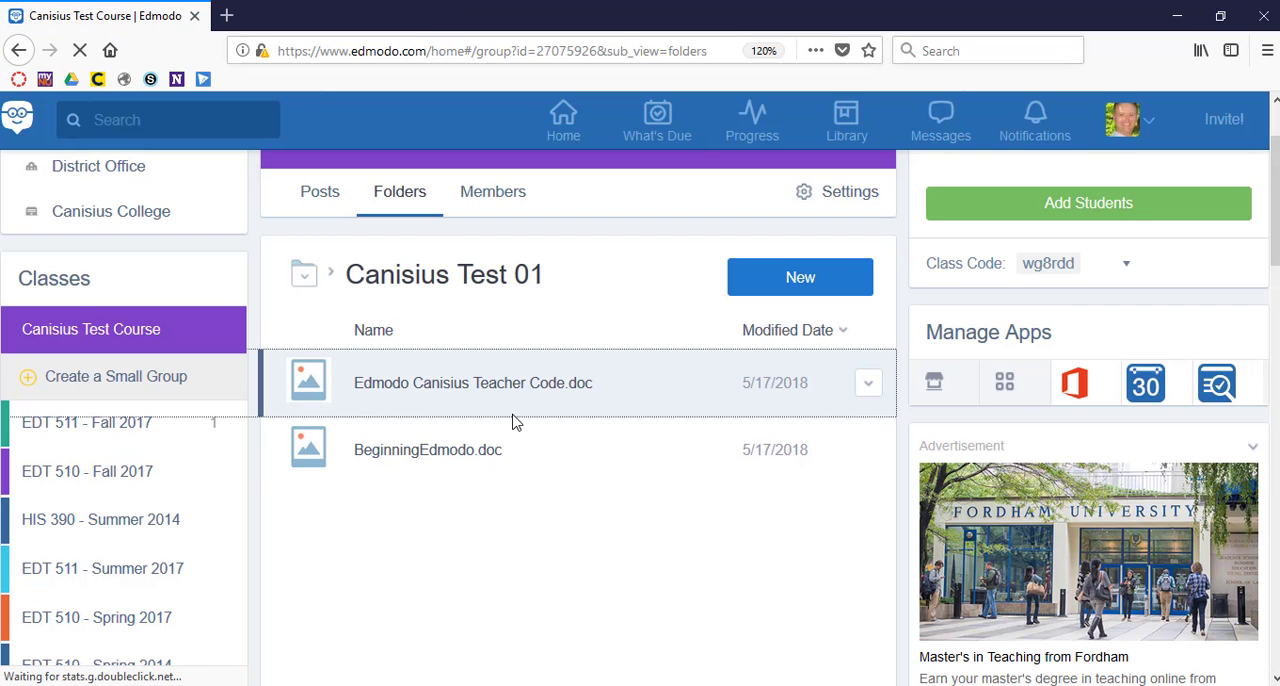
# Open BeginningEdmodo.doc for viewing, close it, and review the file actions available for Edmodo Canisius Teacher Code.doc.
pyautogui.click(461, 451)
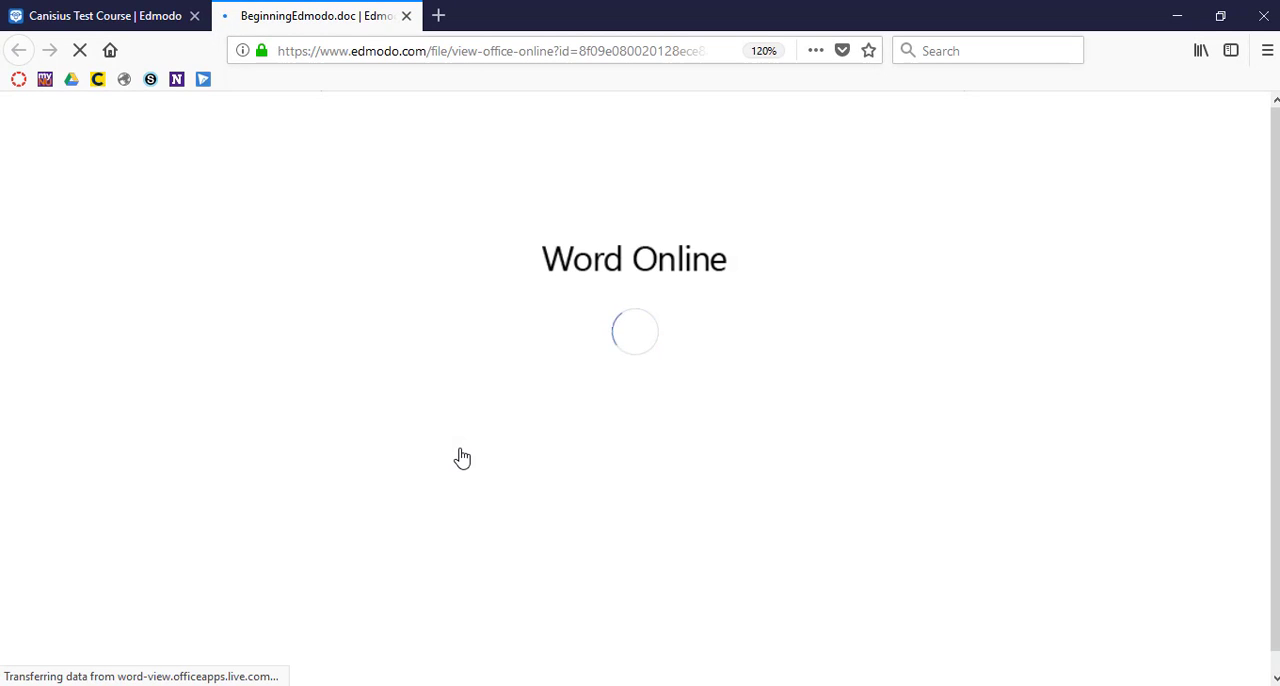
pyautogui.click(405, 17)
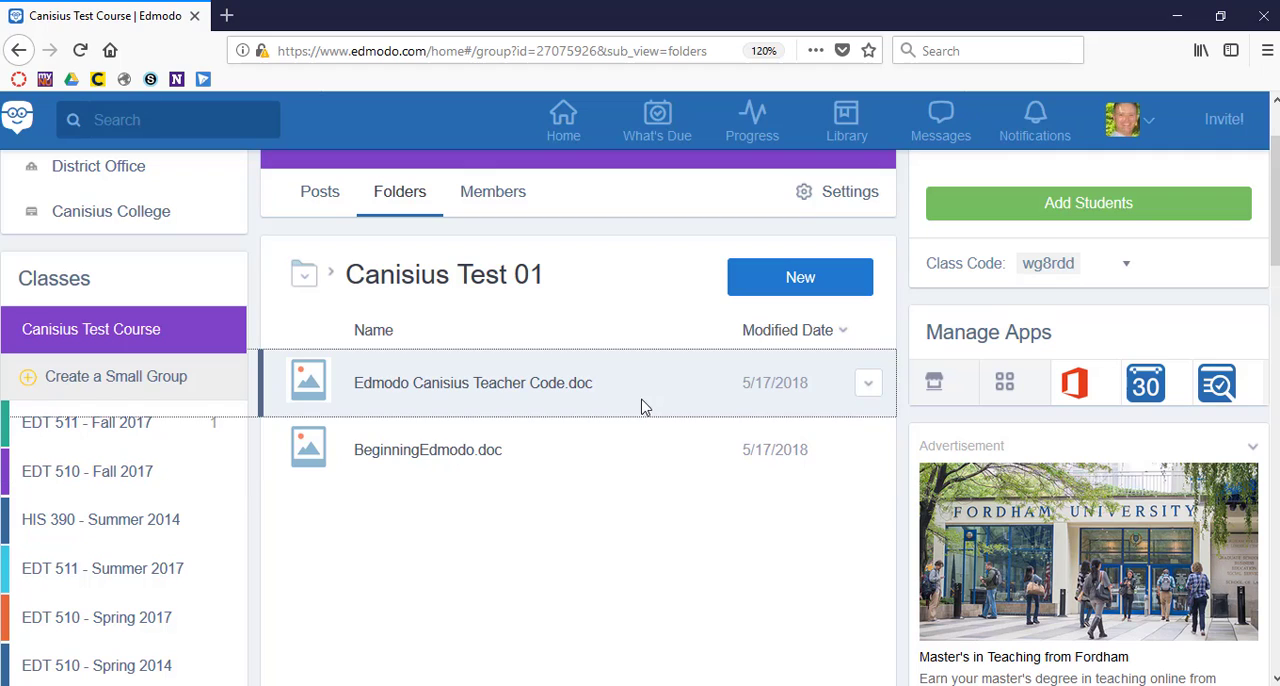
pyautogui.click(869, 385)
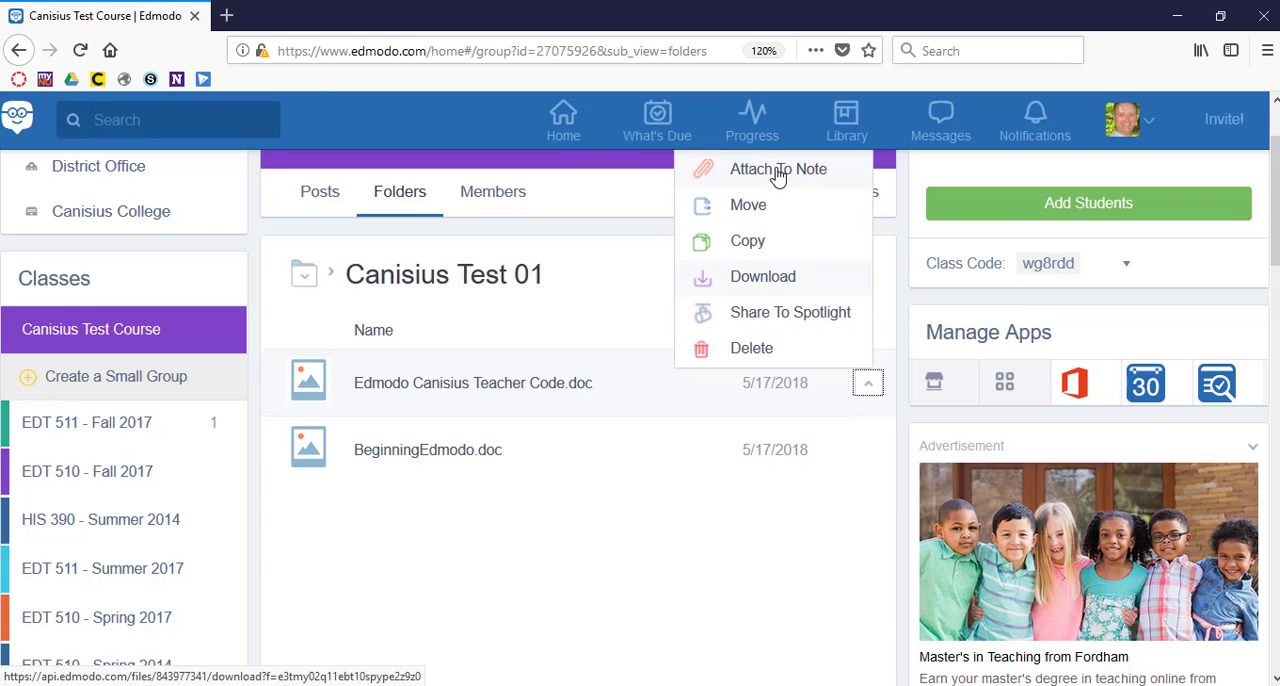
pyautogui.click(612, 497)
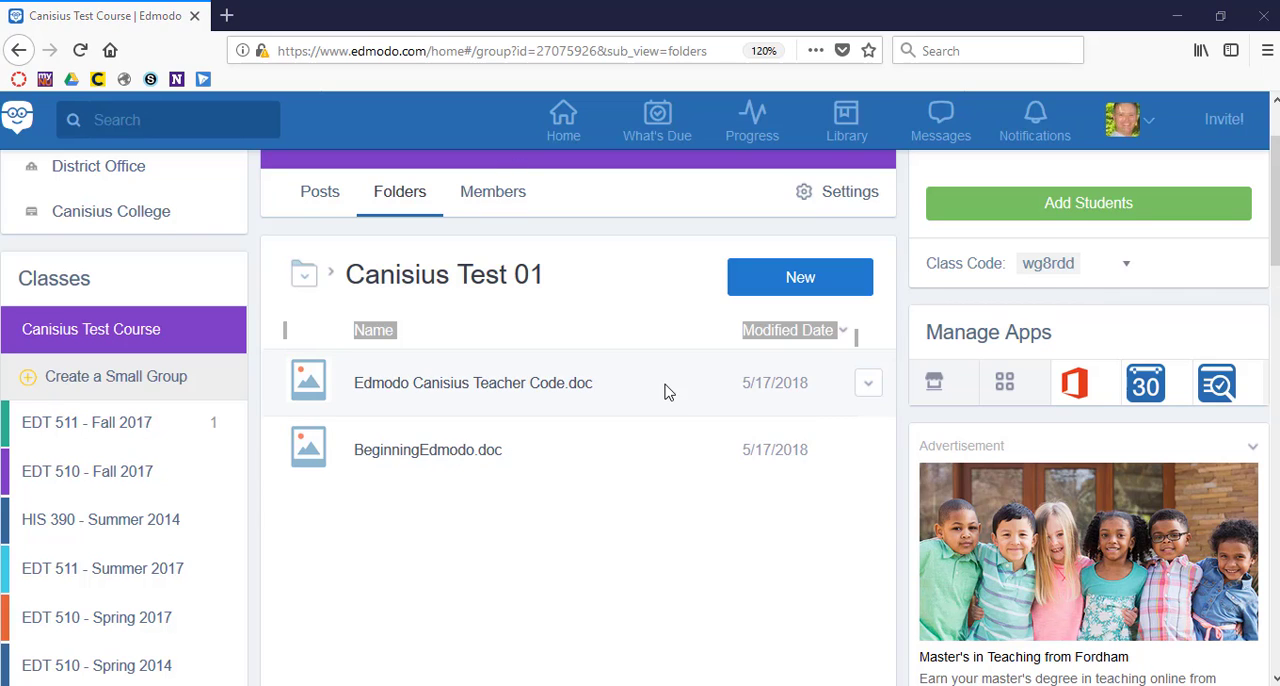
pyautogui.click(624, 537)
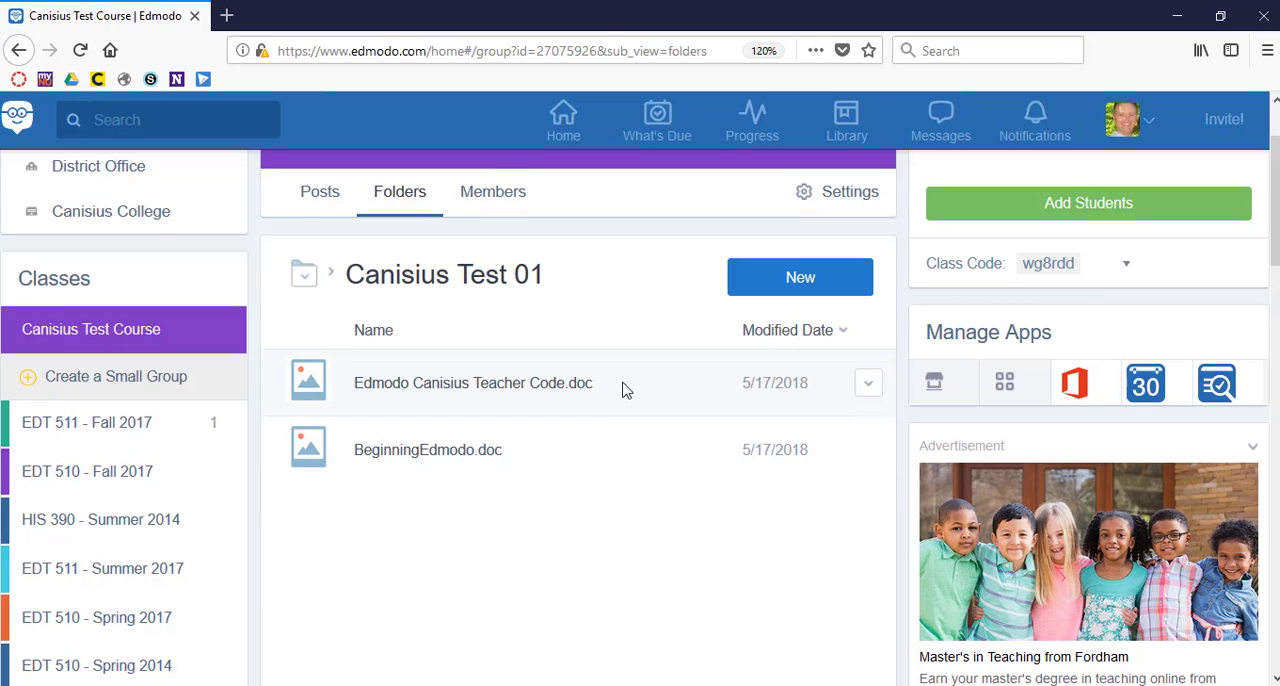
pyautogui.click(632, 460)
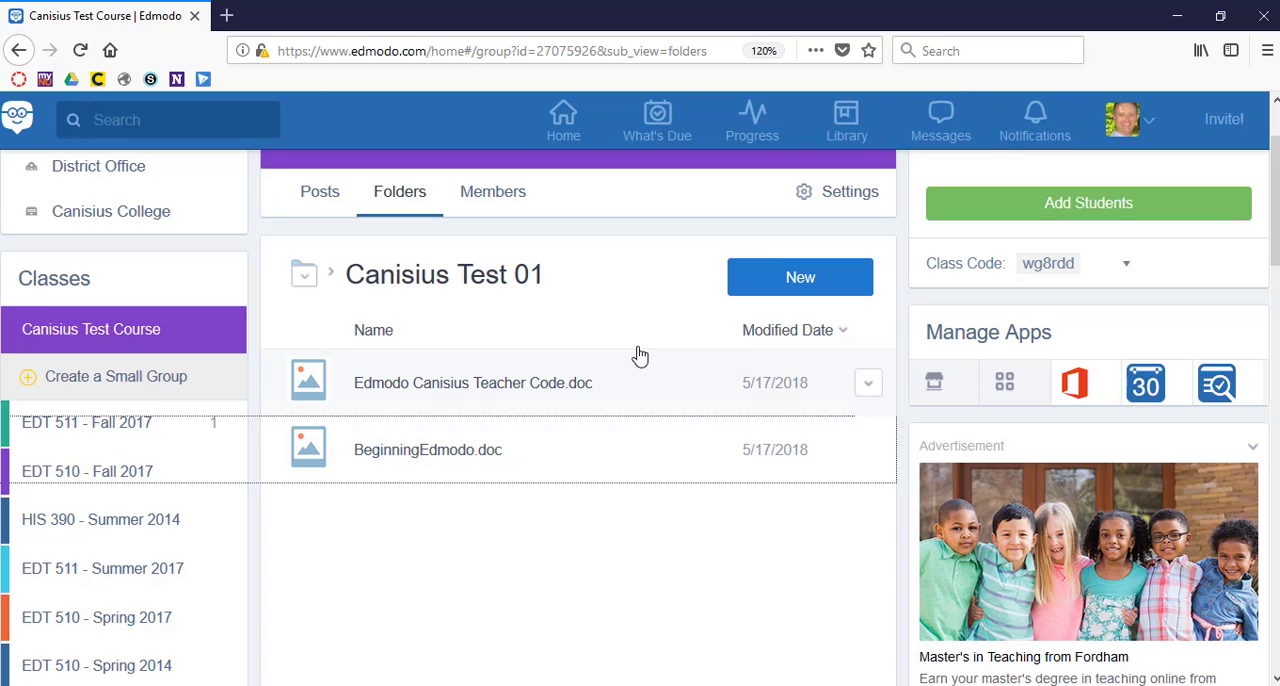
# Go to the posts of Canisius Test Course and look over the note area and the discussions.
pyautogui.scroll(2, 674, 421)
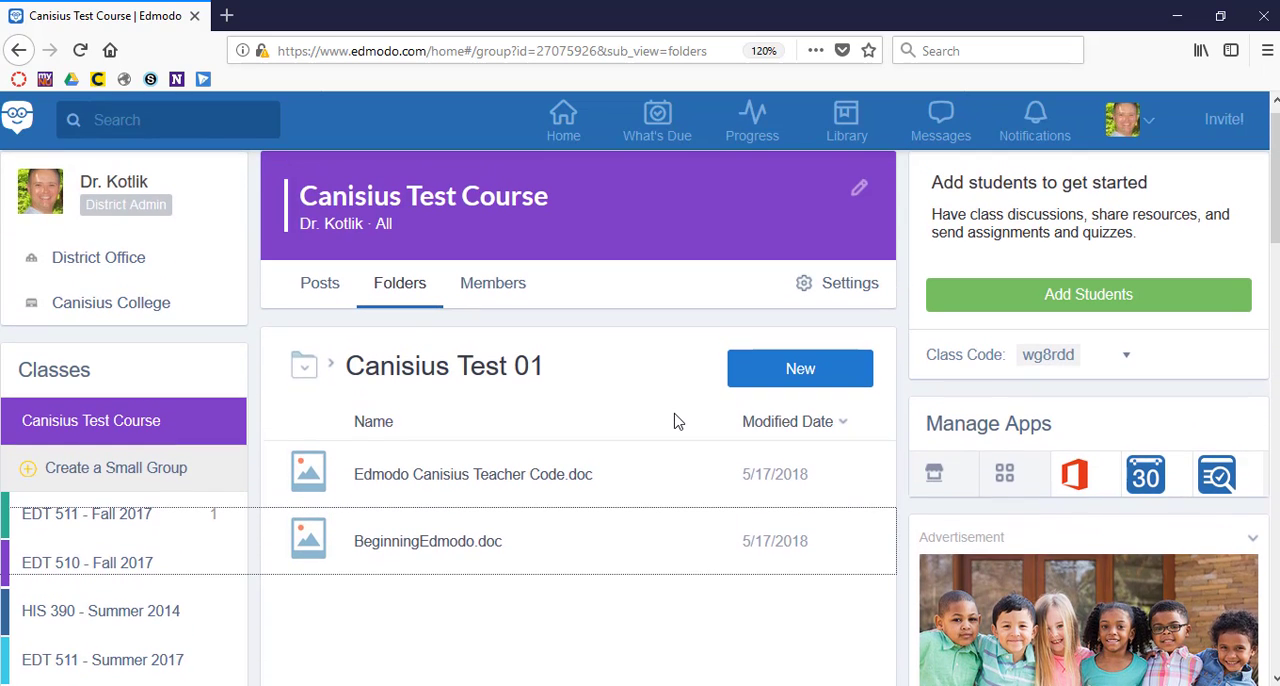
pyautogui.click(310, 288)
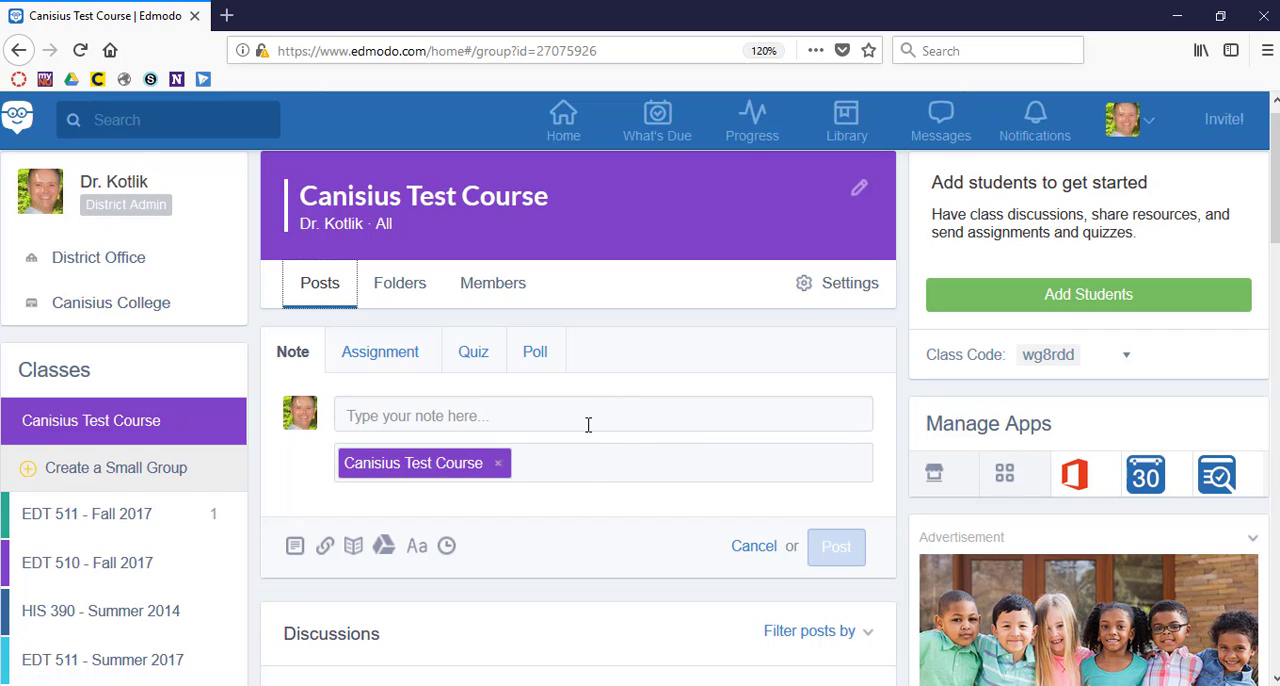
pyautogui.scroll(-10, 591, 372)
pyautogui.scroll(7, 591, 375)
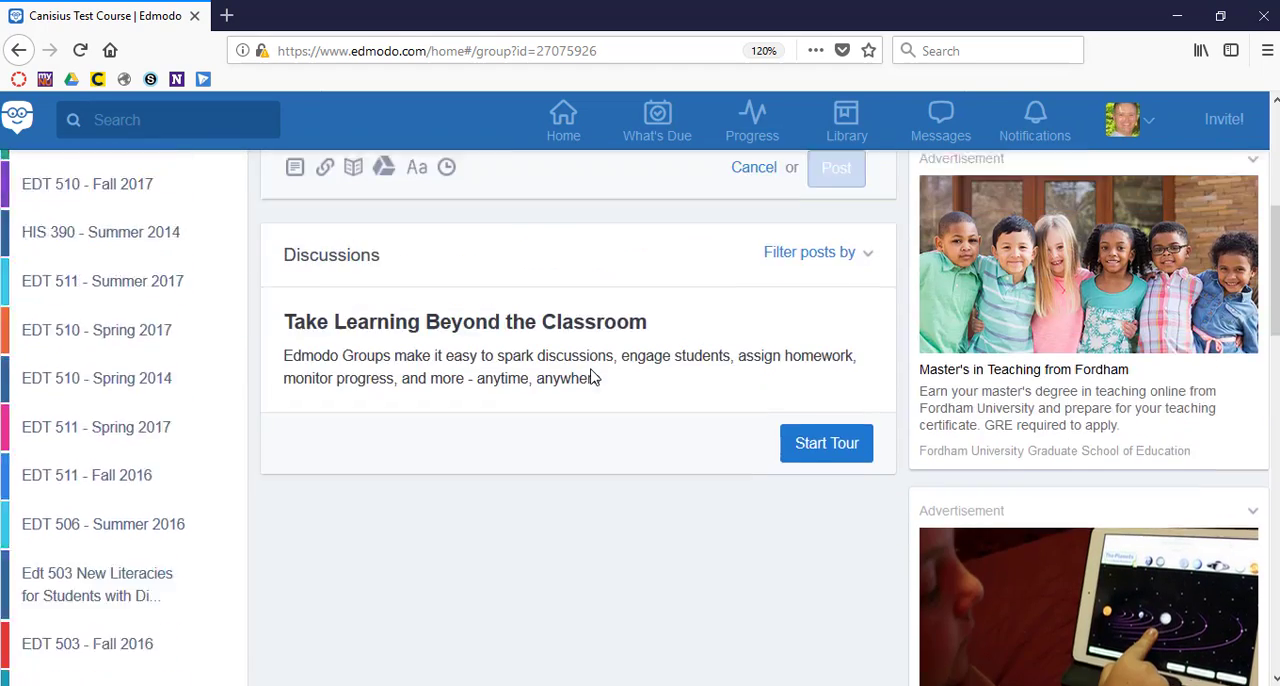
pyautogui.scroll(3, 591, 375)
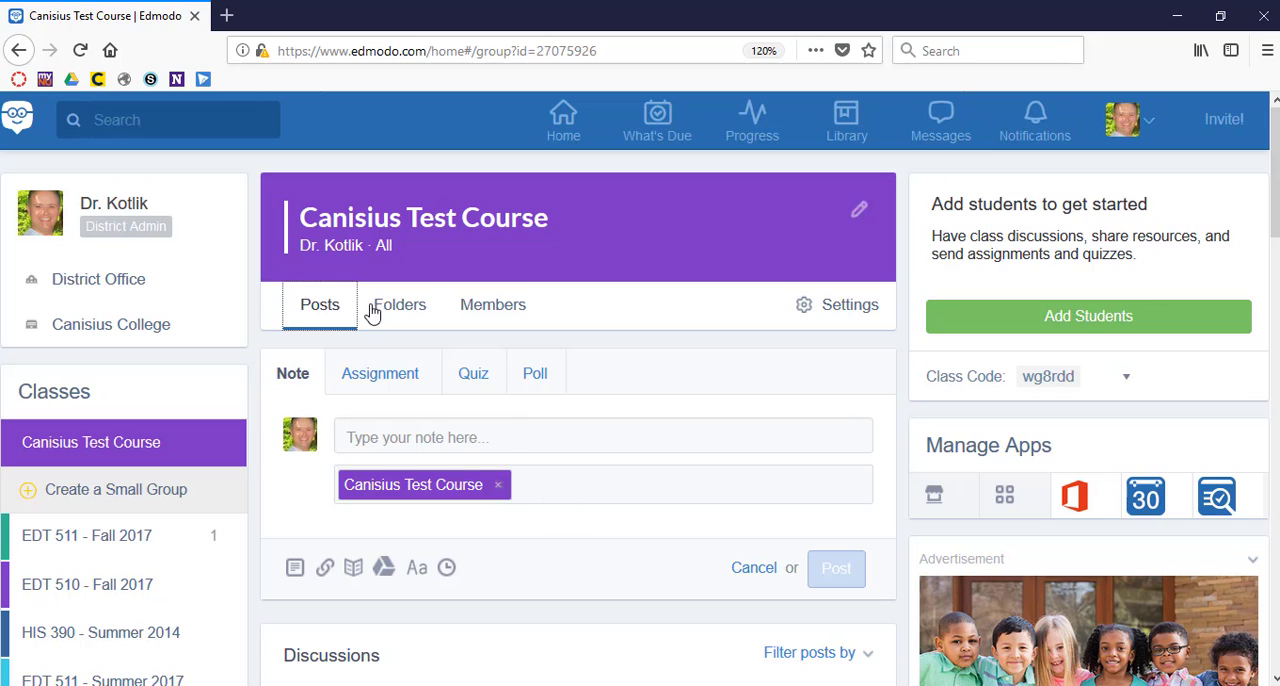
# Open the Canisius Test 01 folder among the class folders and review the types of new items it accepts.
pyautogui.click(408, 314)
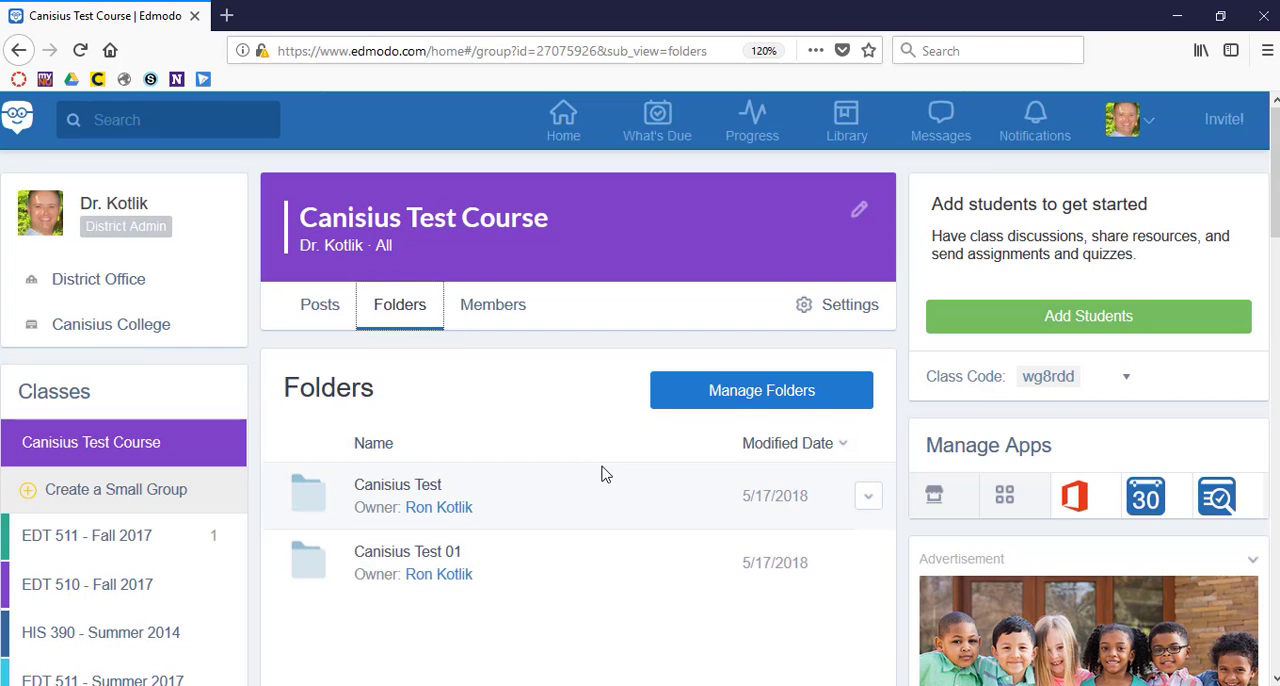
pyautogui.click(436, 553)
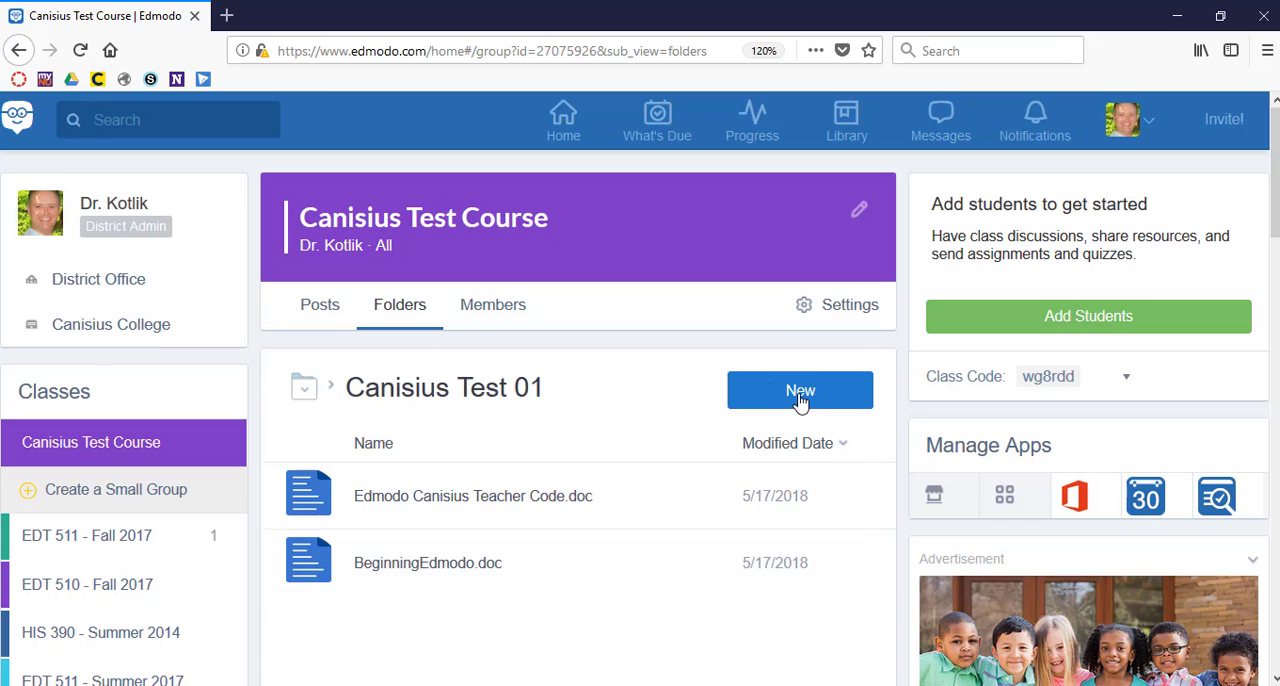
pyautogui.click(800, 395)
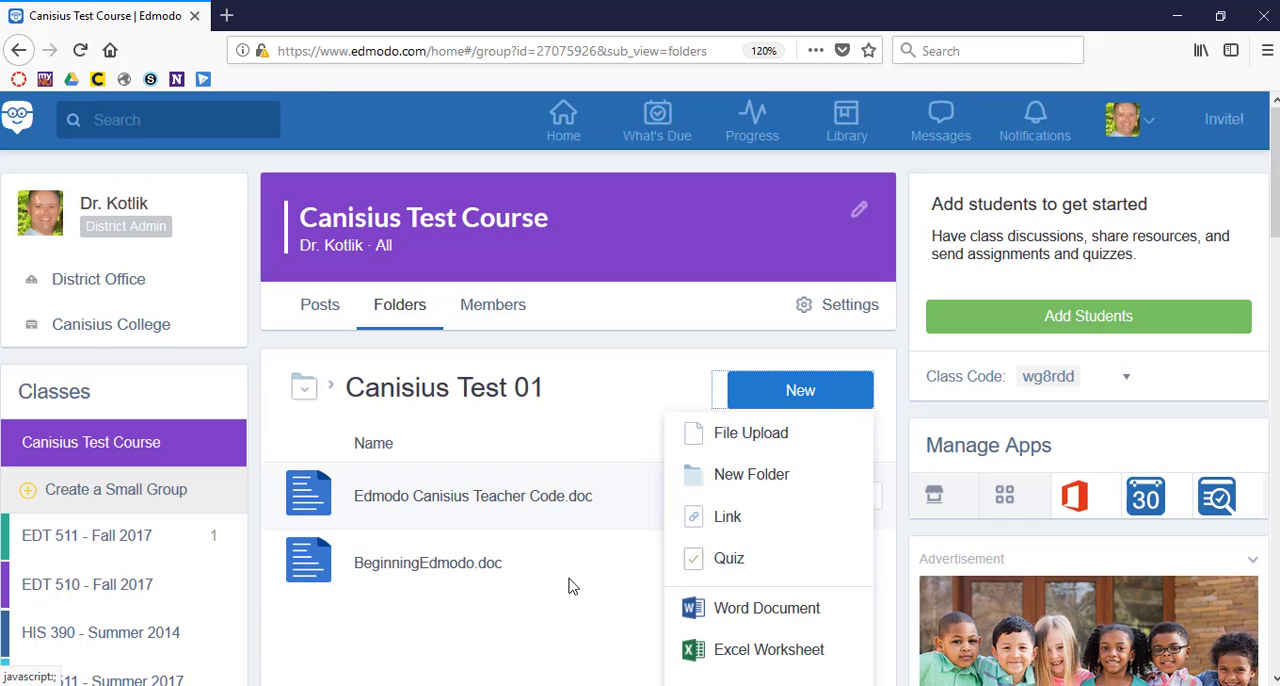
# Return to the posts of Canisius Test Course and examine the posting area and discussion feed.
pyautogui.click(315, 305)
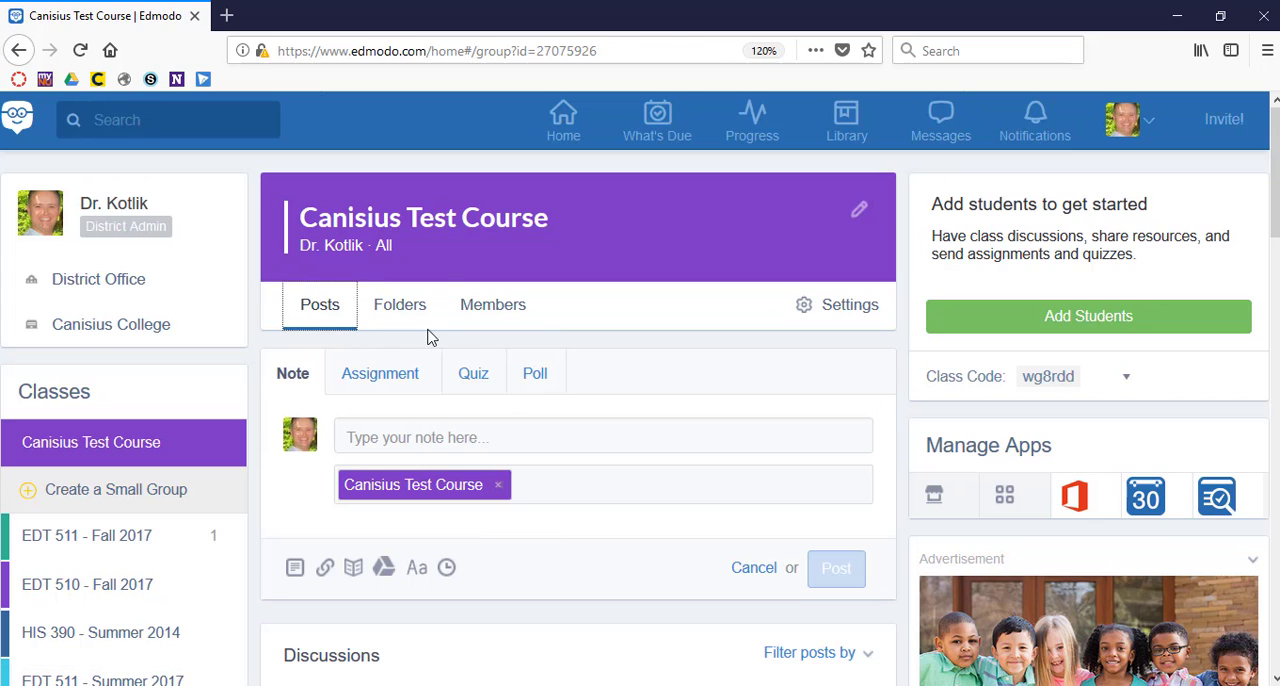
pyautogui.click(404, 316)
pyautogui.click(320, 318)
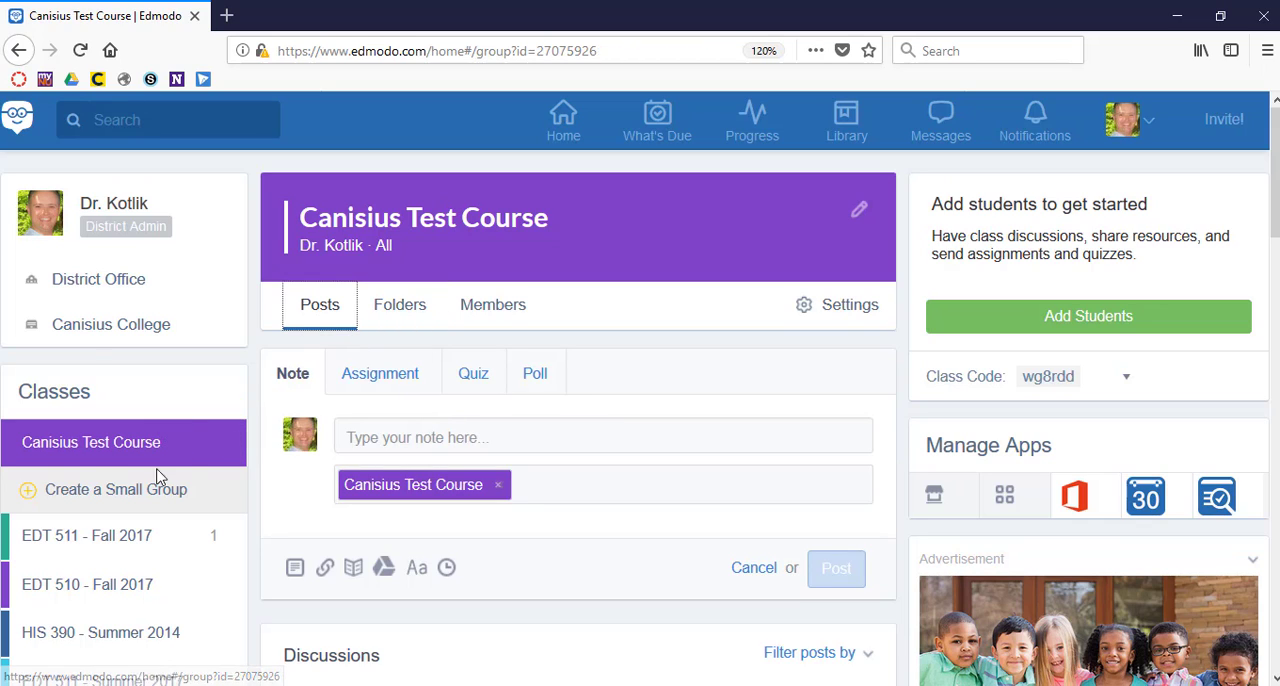
pyautogui.scroll(-15, 621, 480)
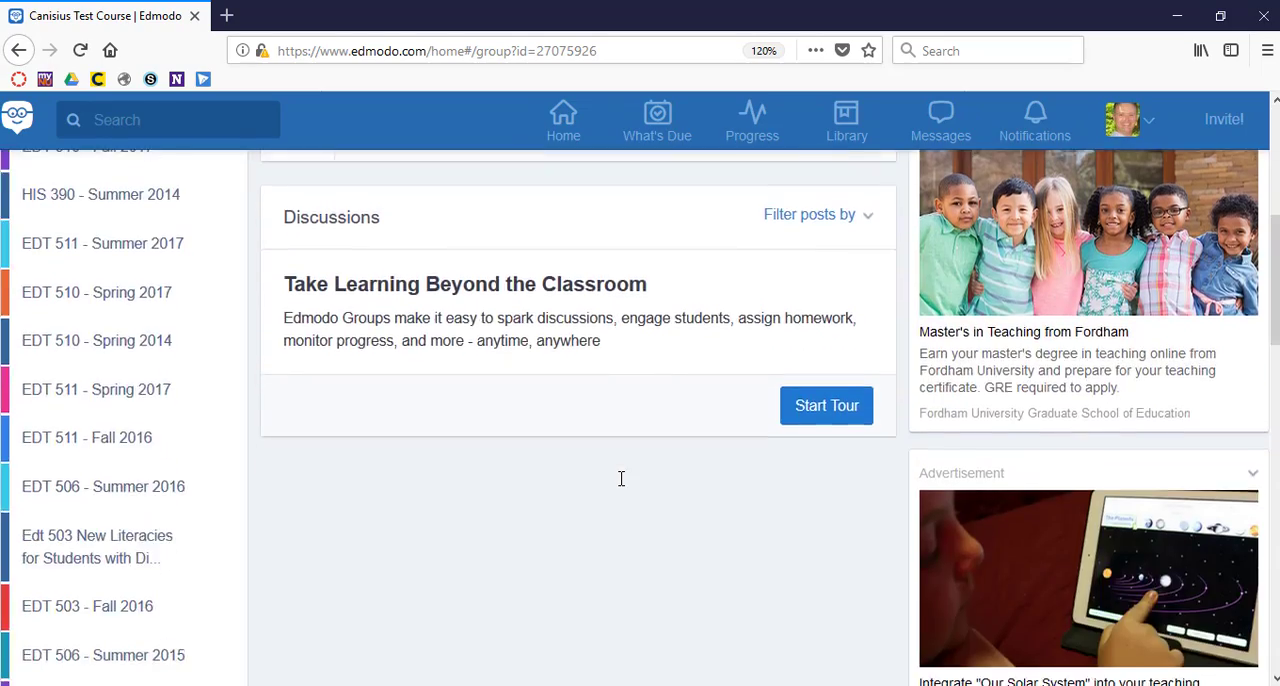
pyautogui.scroll(4, 622, 485)
pyautogui.scroll(10, 621, 486)
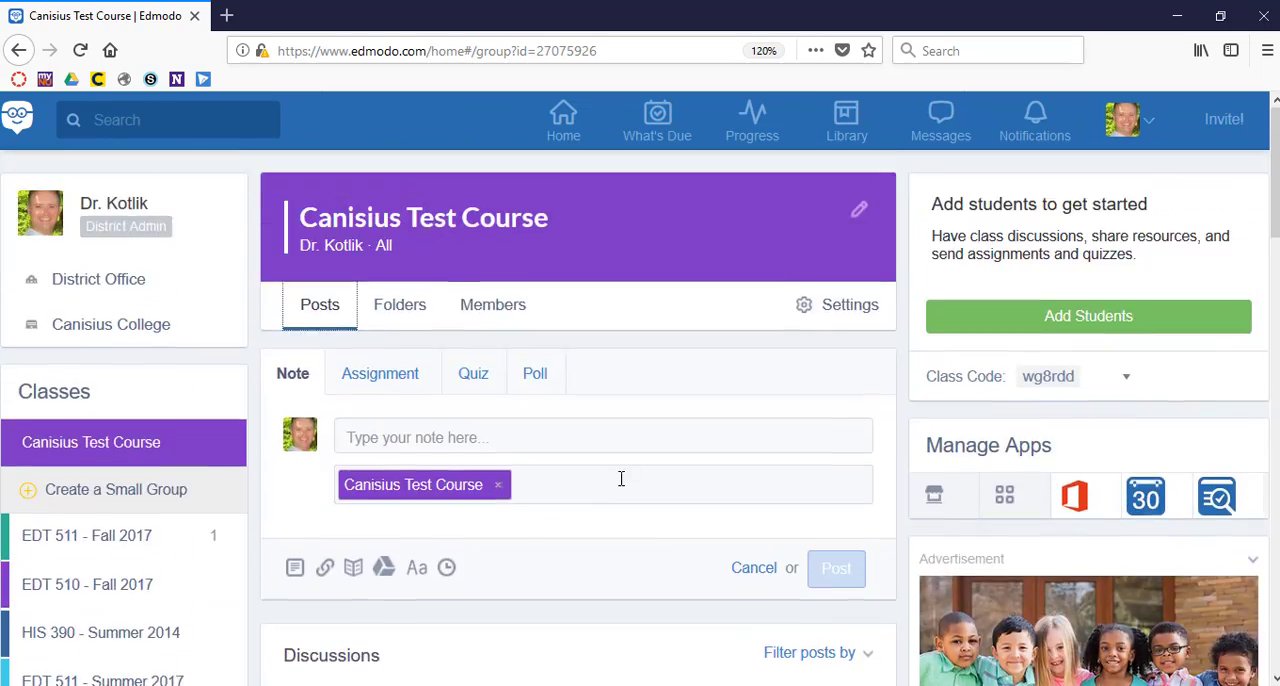
pyautogui.scroll(-3, 621, 480)
pyautogui.scroll(3, 621, 480)
pyautogui.scroll(-1, 621, 479)
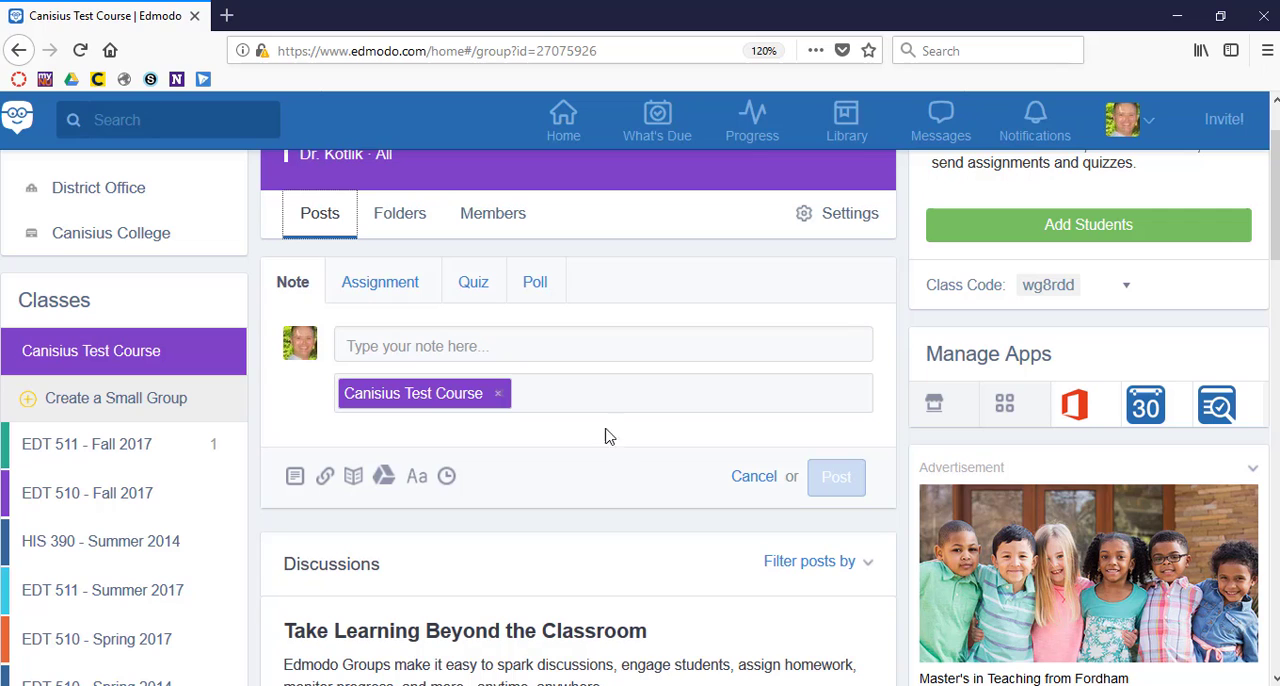
# Create a small group named Intro within Canisius Test Course.
pyautogui.click(120, 398)
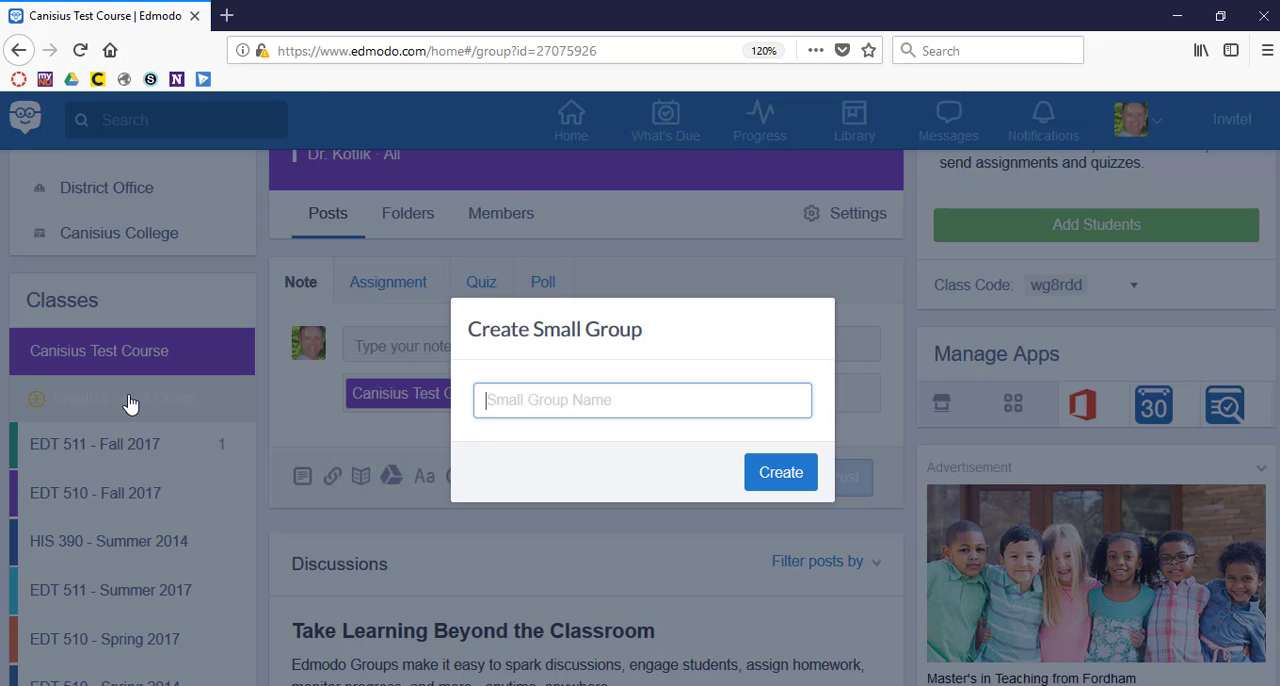
pyautogui.write('Int')
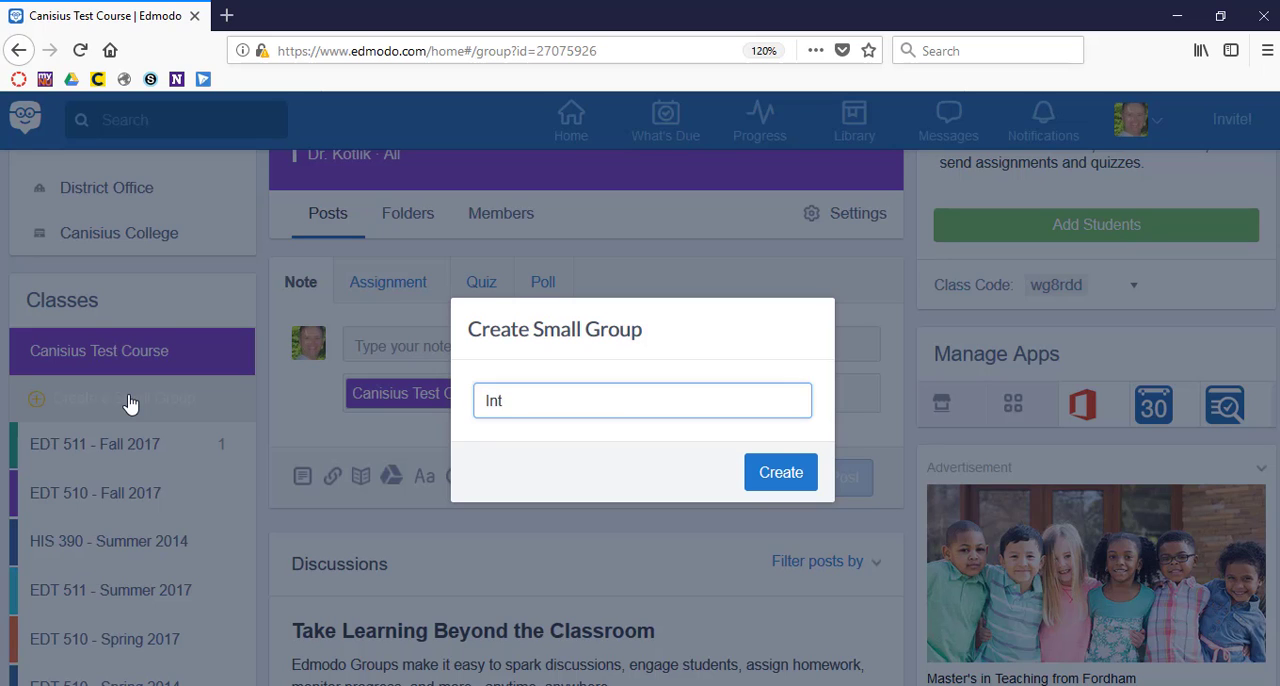
pyautogui.write('ro')
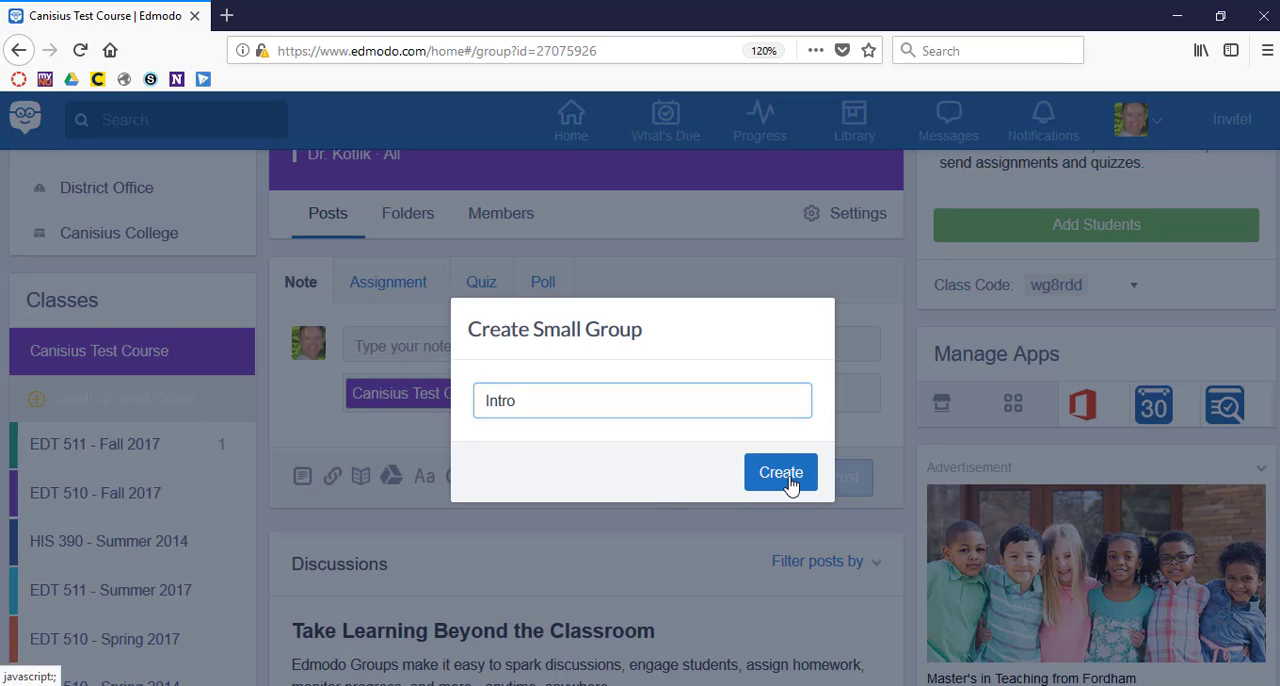
pyautogui.click(789, 483)
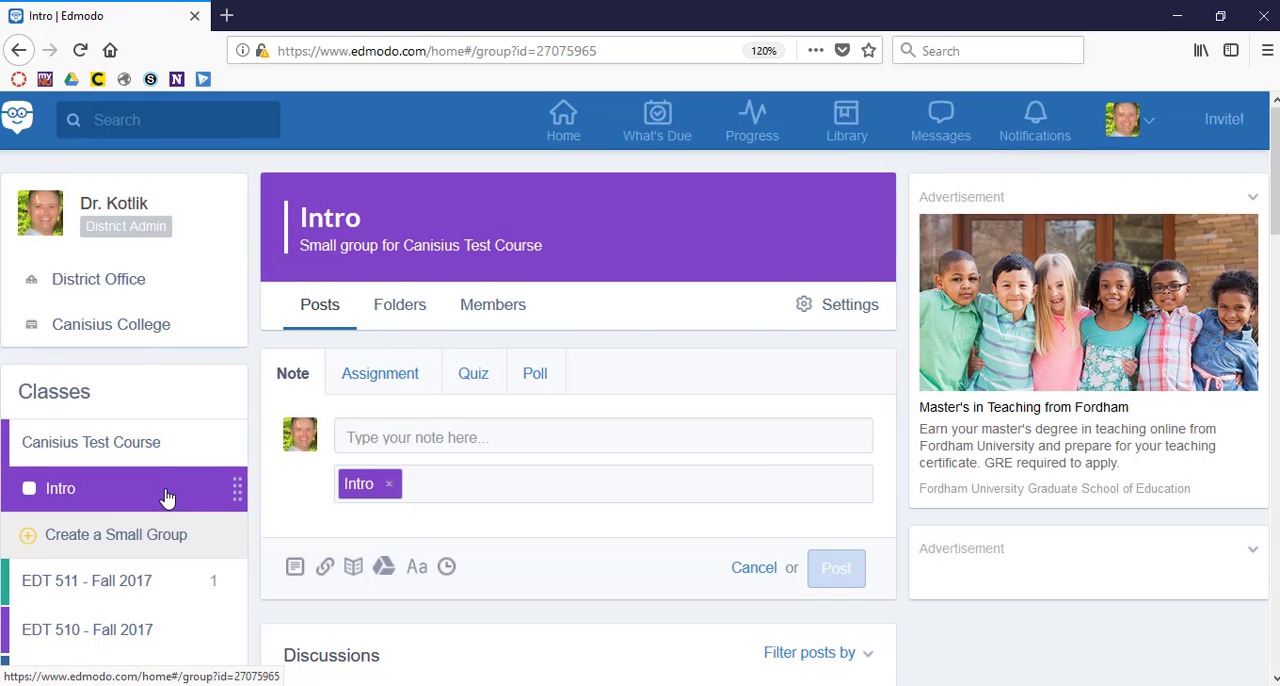
# Review the Intro group's member list, its options for adding members, and its group settings.
pyautogui.click(495, 306)
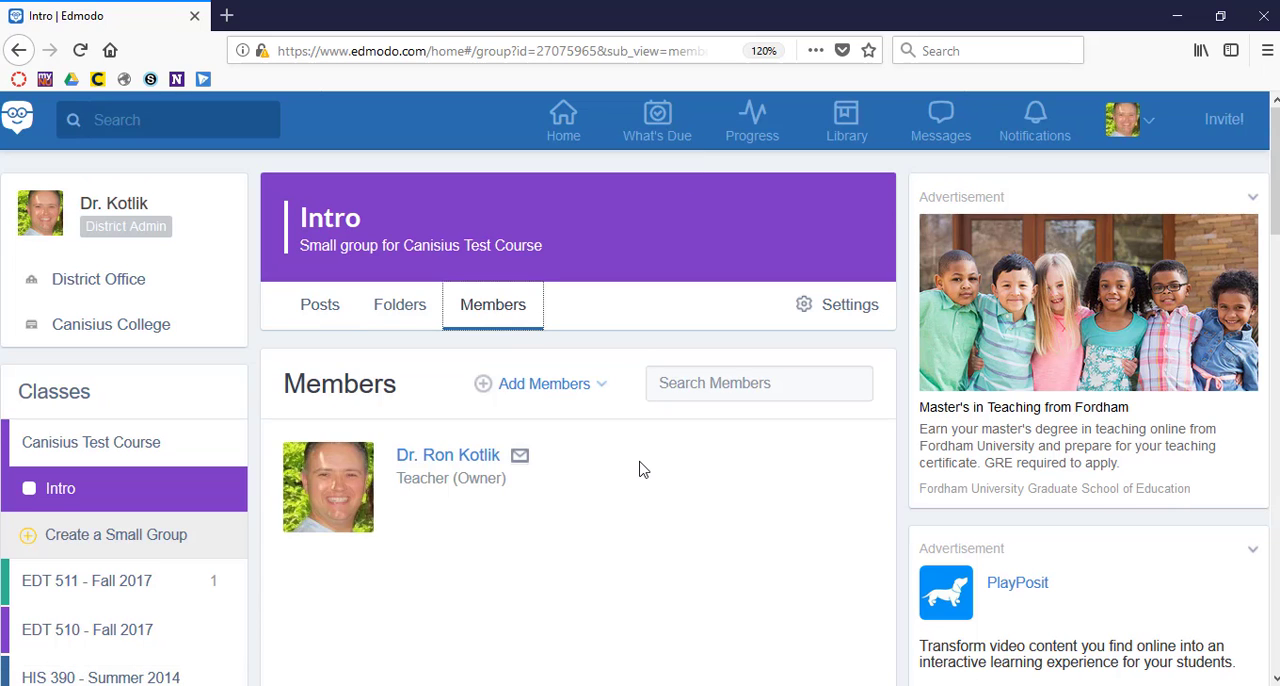
pyautogui.scroll(-4, 643, 470)
pyautogui.scroll(4, 643, 470)
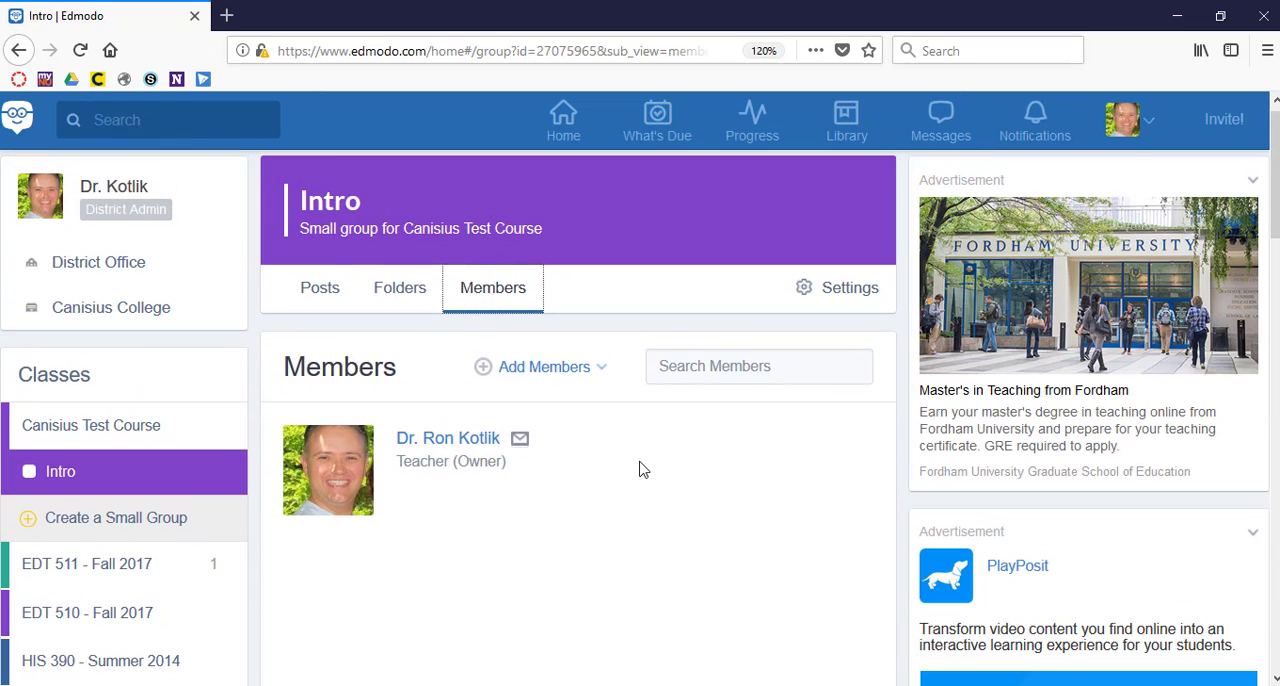
pyautogui.click(592, 370)
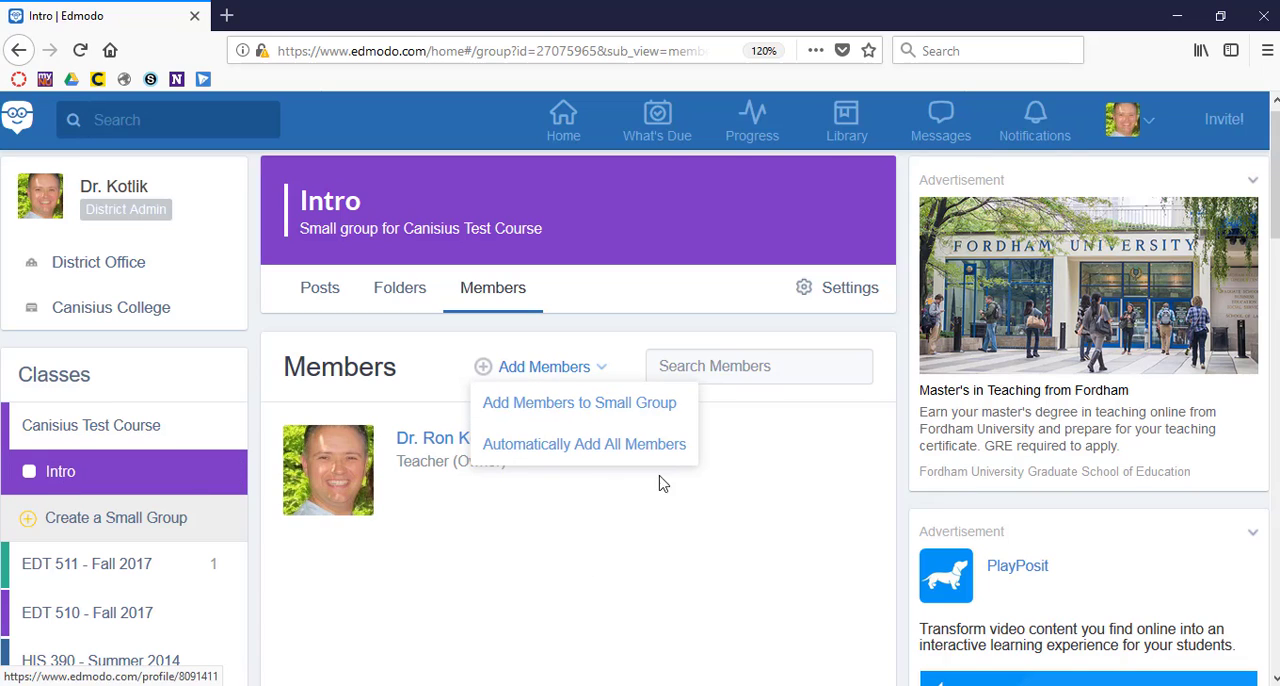
pyautogui.click(629, 520)
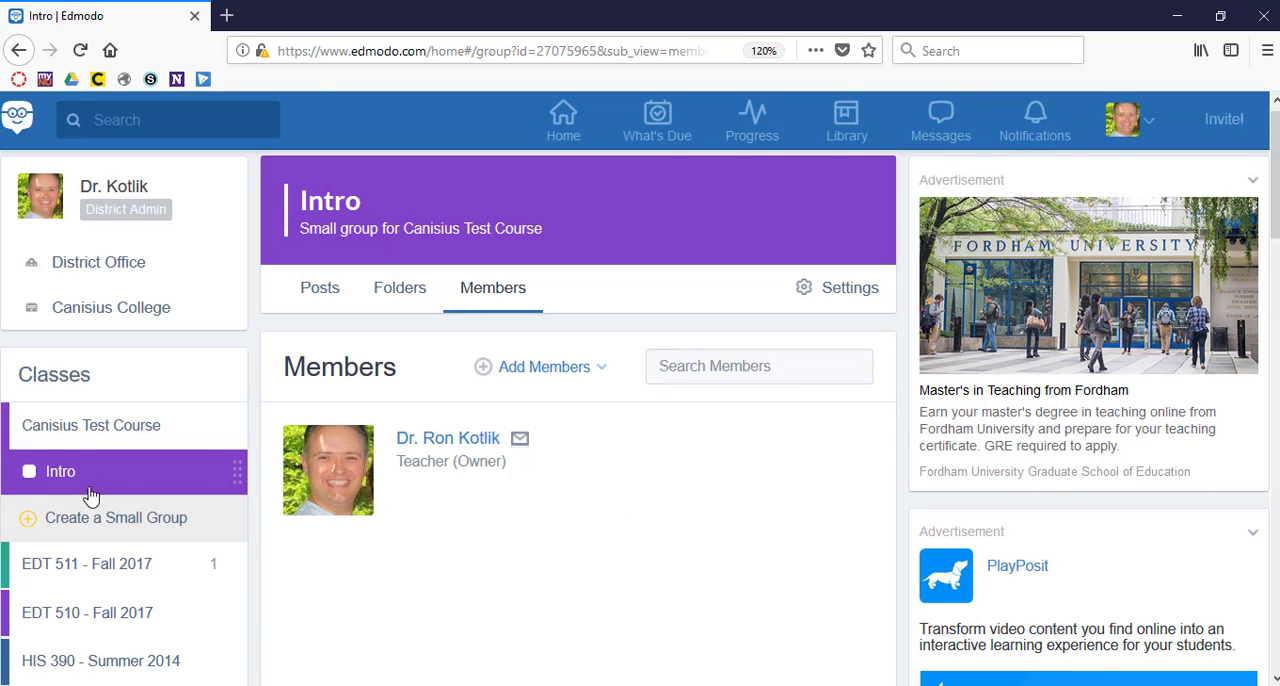
pyautogui.click(806, 289)
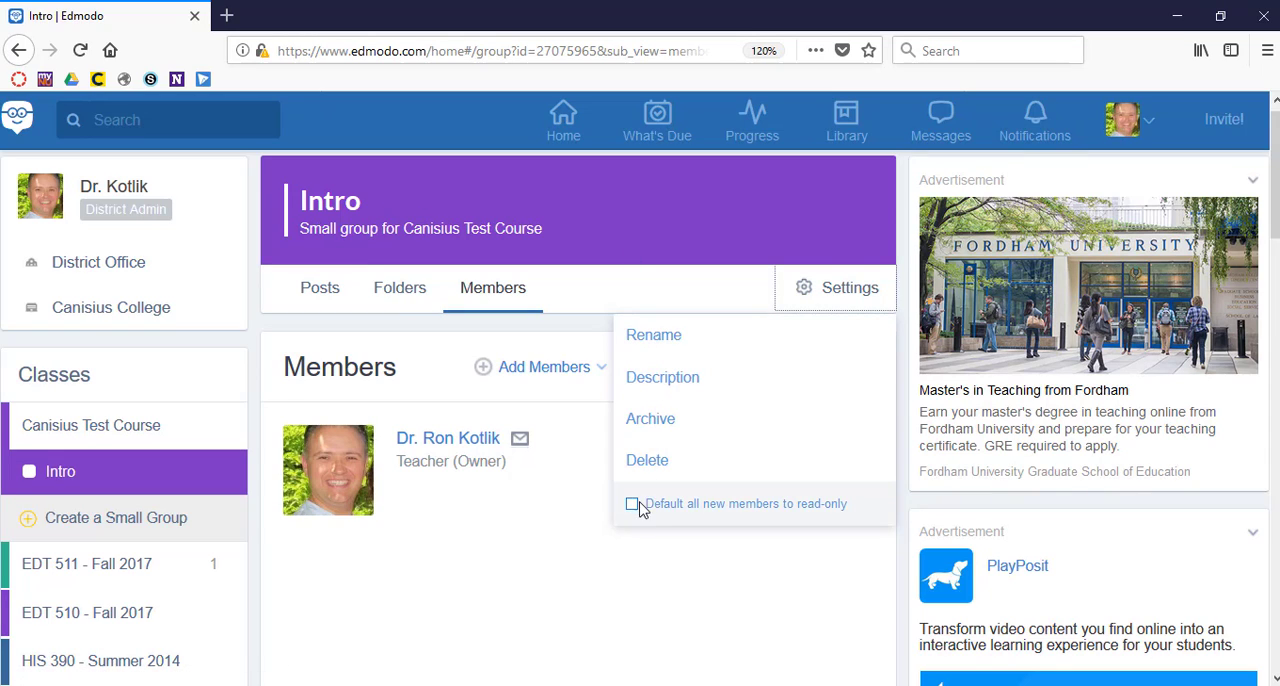
pyautogui.click(522, 547)
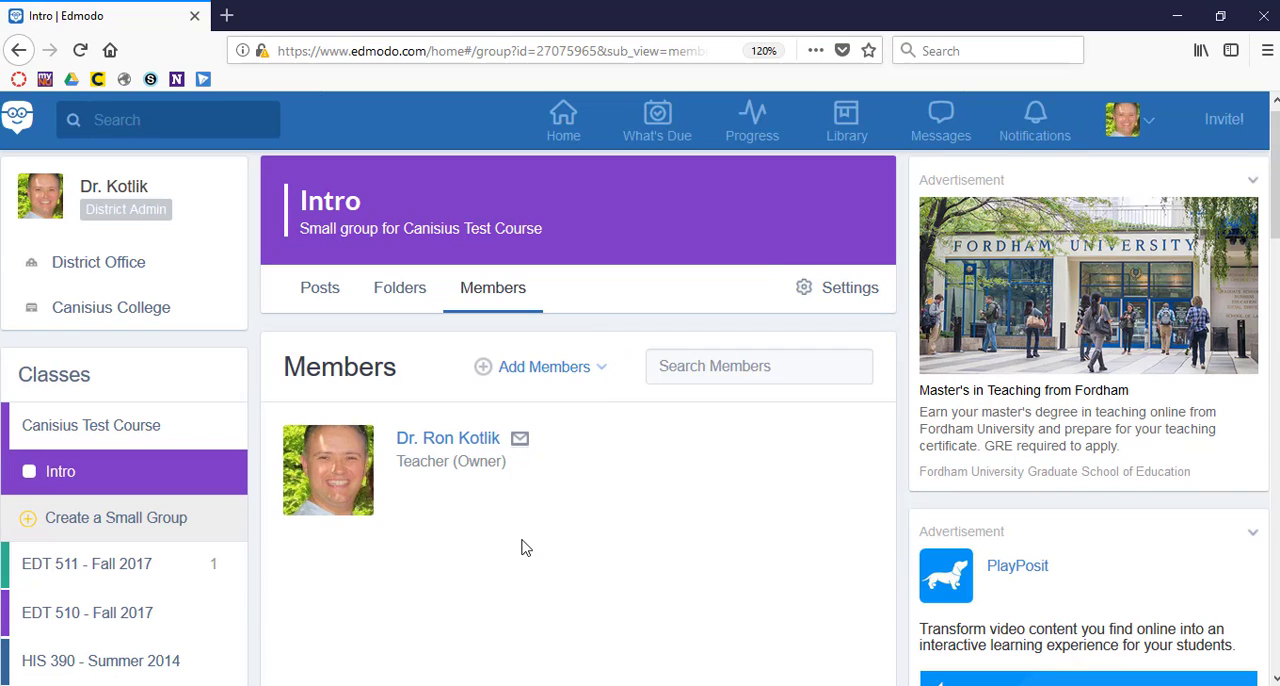
# Look over the Intro group's posts and discussions, and view its folders.
pyautogui.click(322, 292)
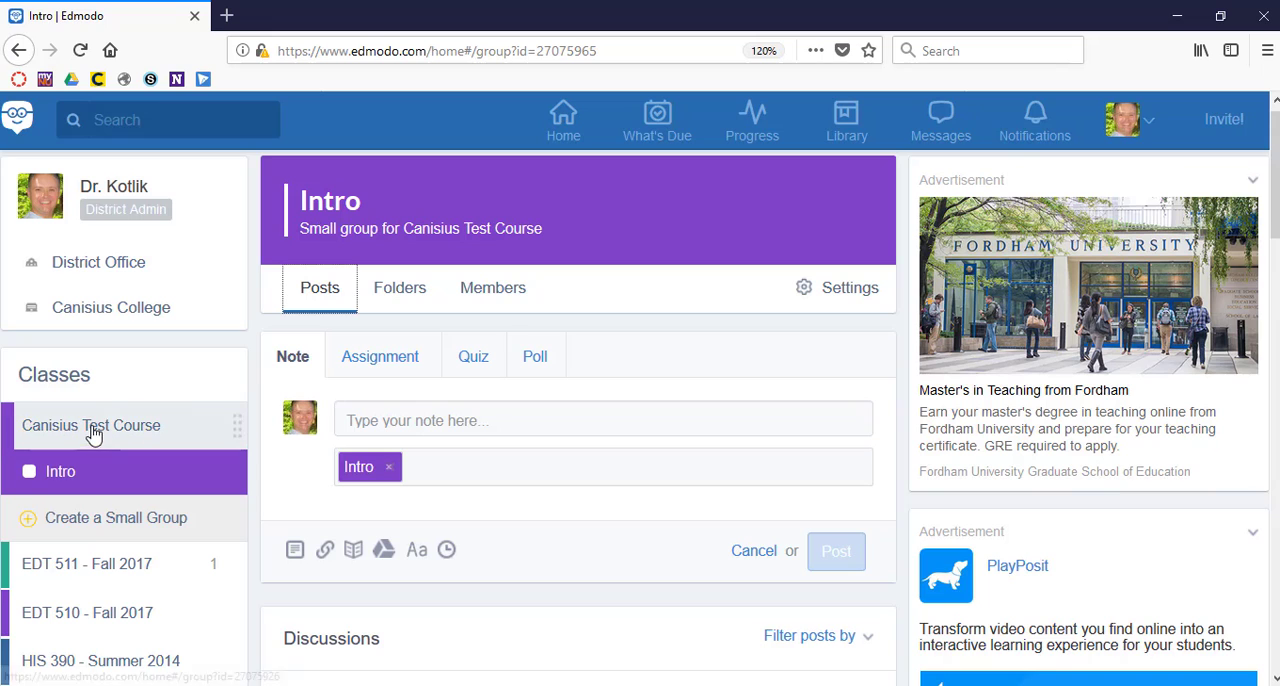
pyautogui.scroll(-3, 496, 488)
pyautogui.scroll(1, 497, 494)
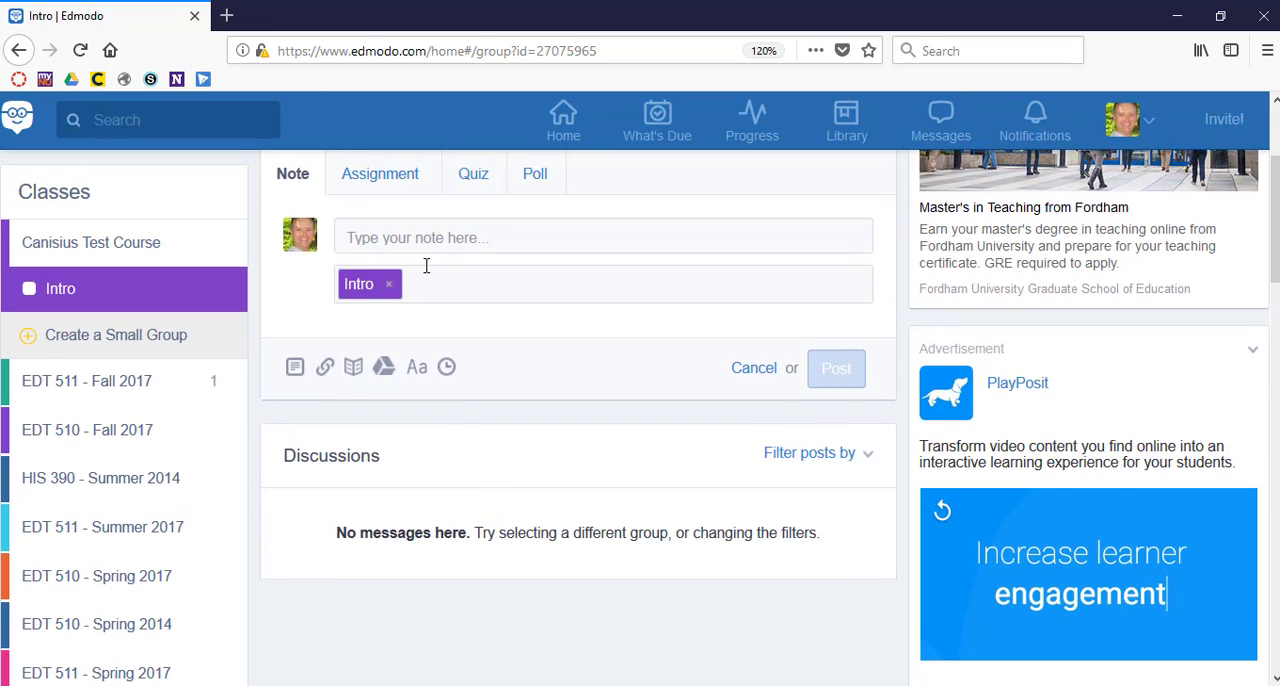
pyautogui.scroll(2, 465, 405)
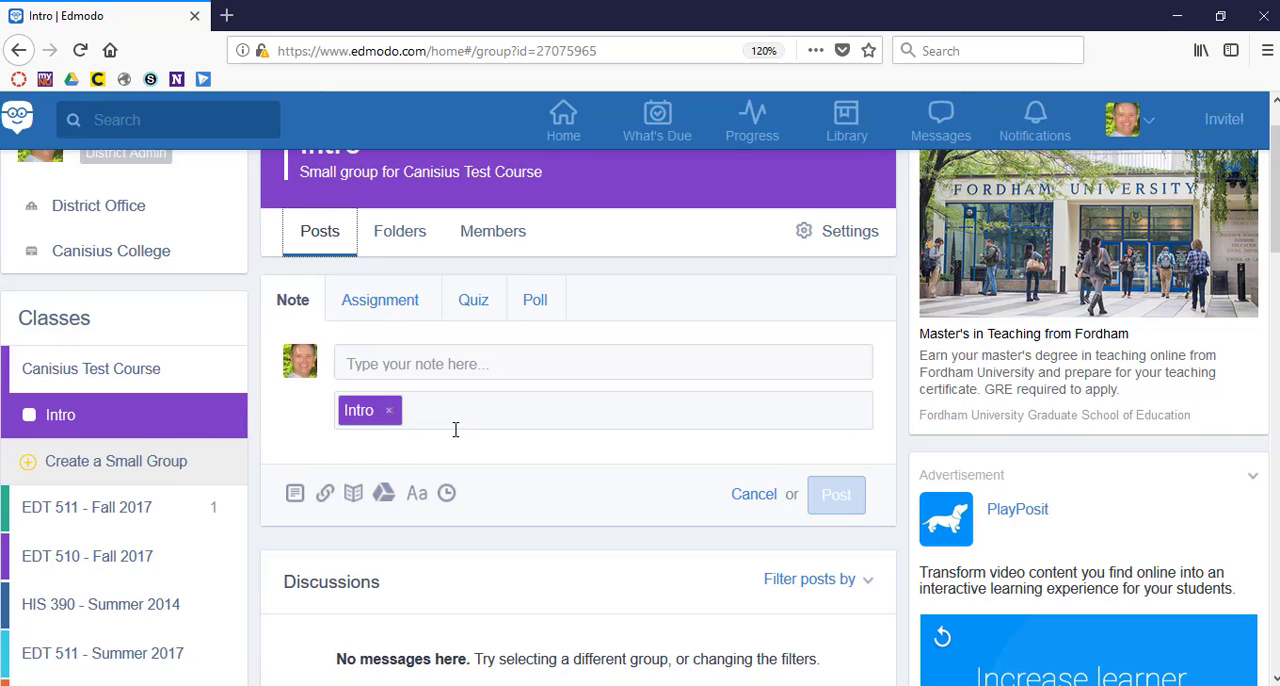
pyautogui.click(401, 233)
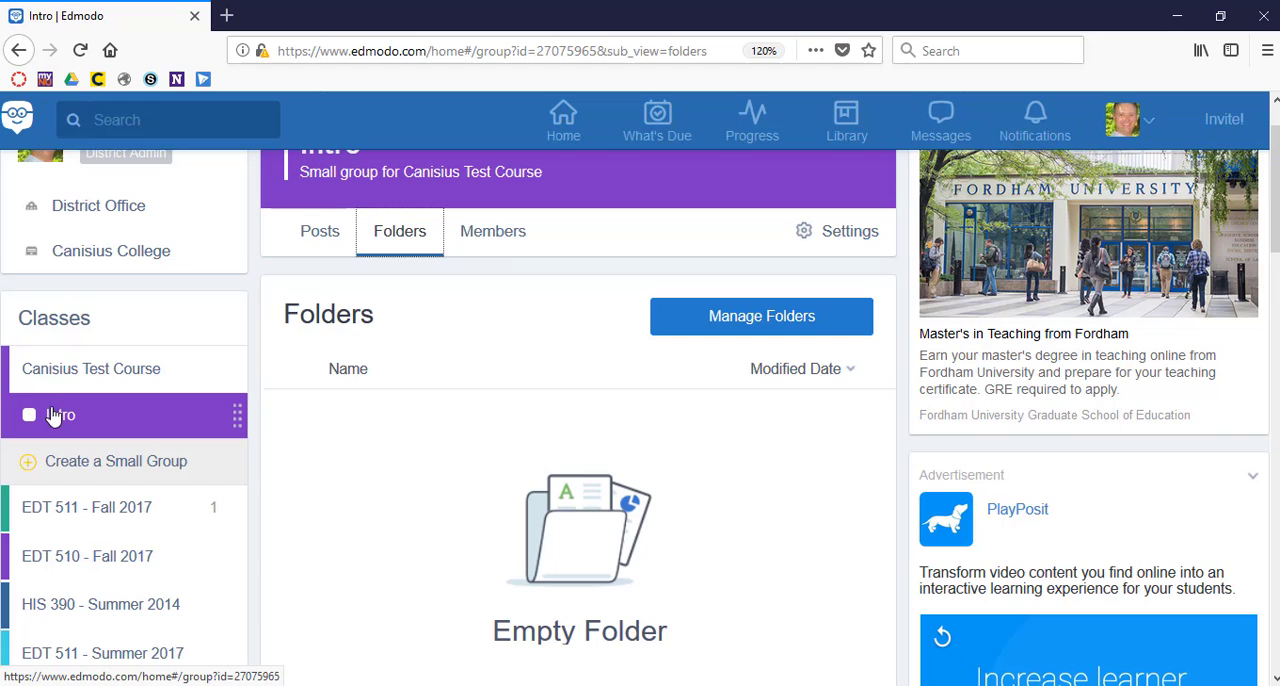
# Switch to Canisius Test Course, return to the Intro small group, and view its posting area and discussions.
pyautogui.click(68, 372)
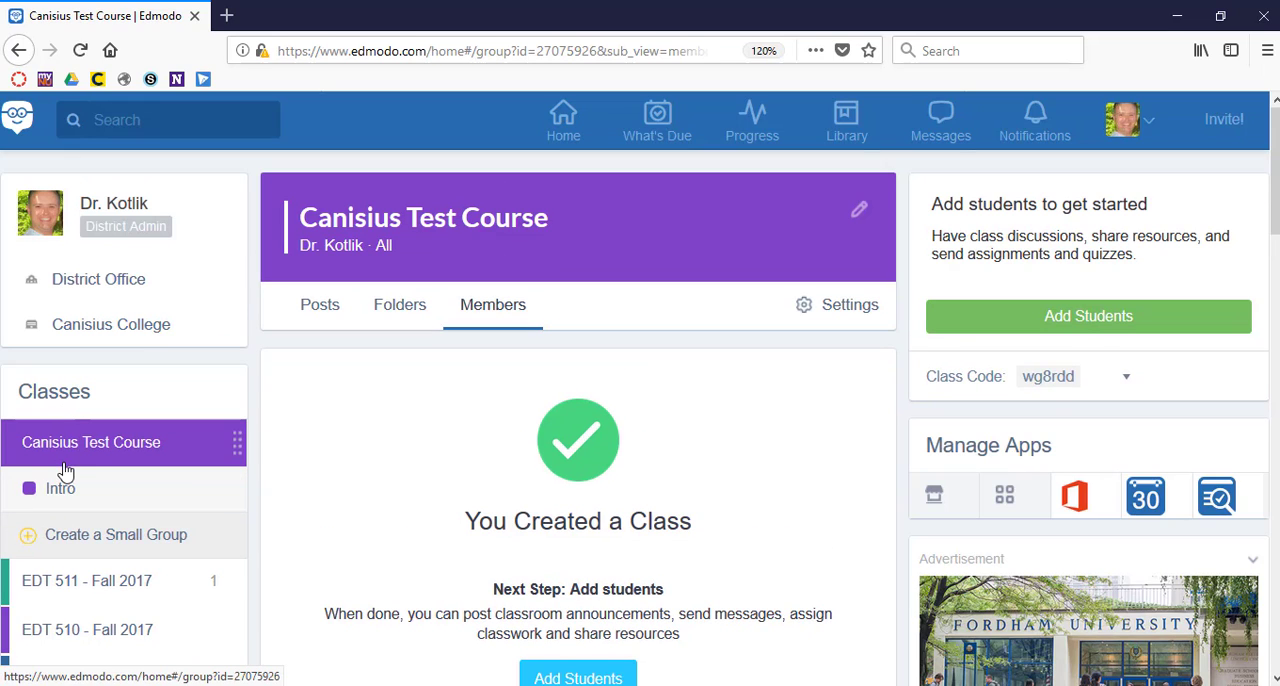
pyautogui.click(58, 487)
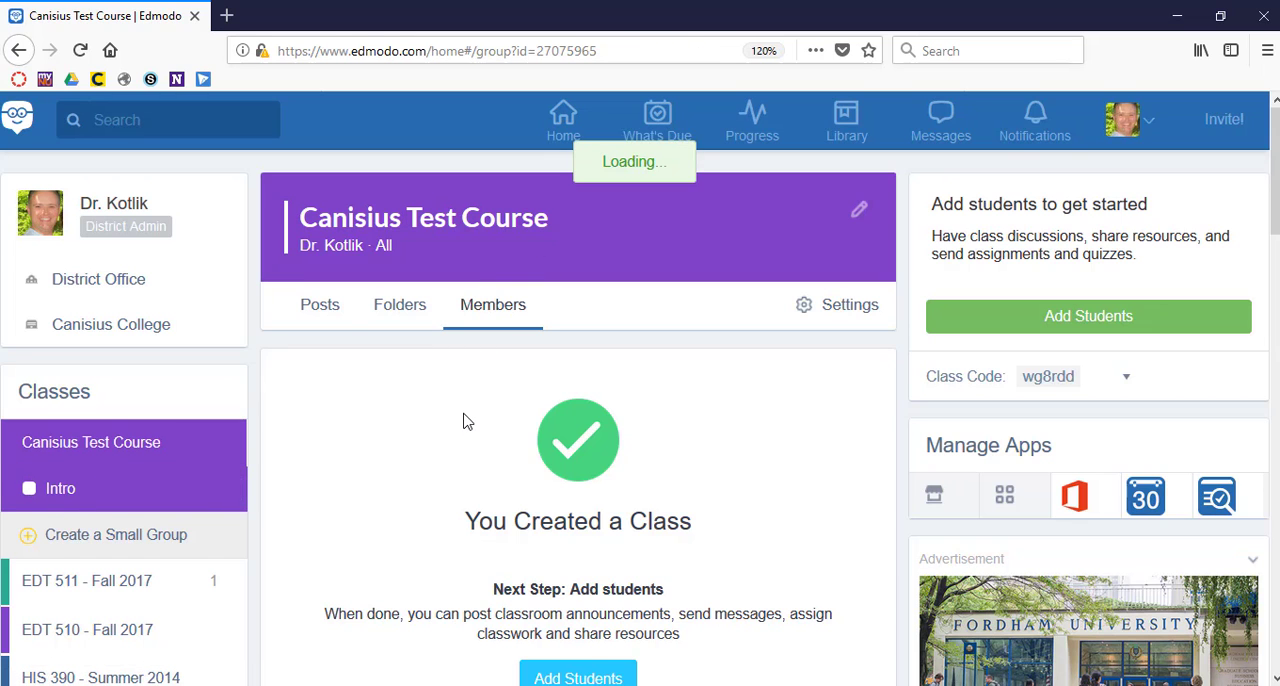
pyautogui.scroll(-2, 449, 467)
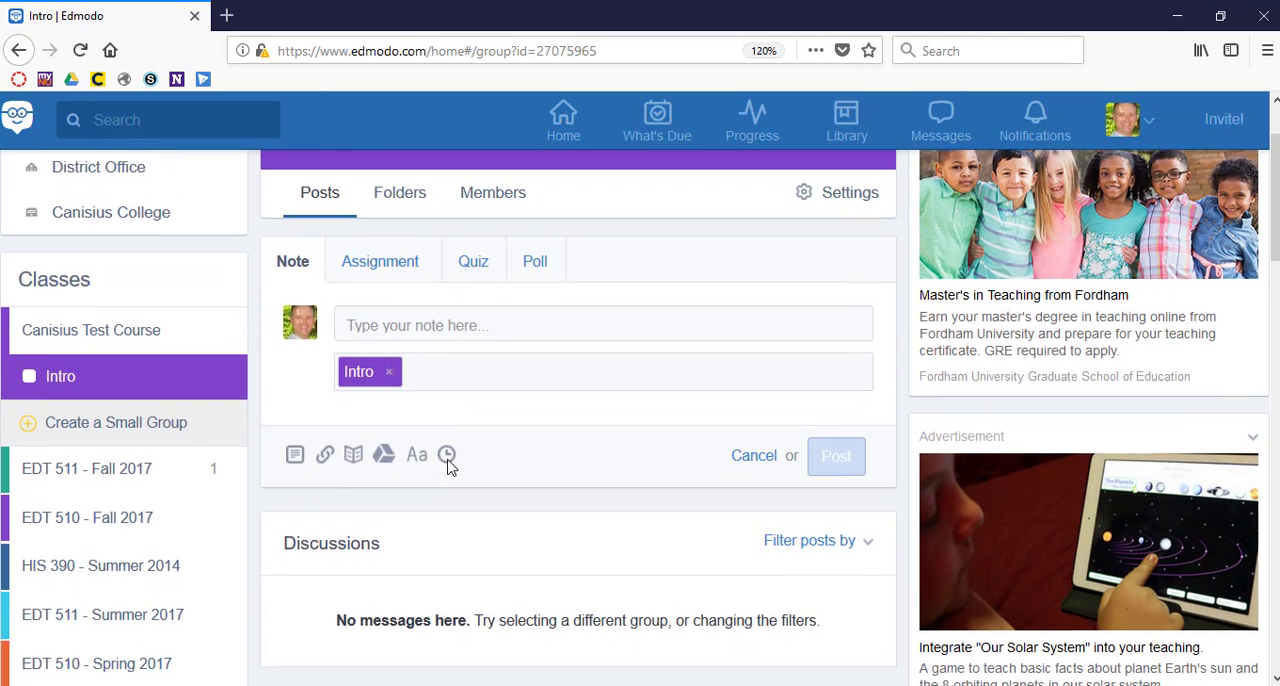
# Check the Intro group's posting area and discussions, and go back to the members page of Canisius Test Course.
pyautogui.scroll(-4, 449, 467)
pyautogui.scroll(5, 449, 467)
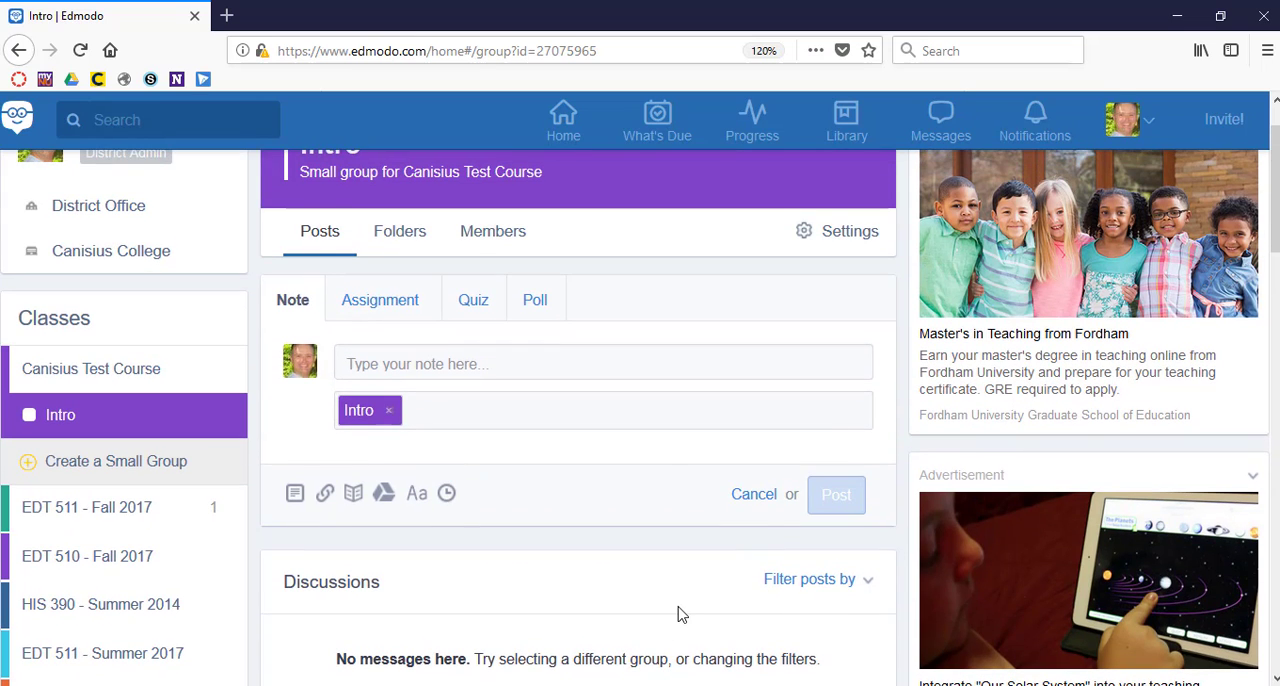
pyautogui.scroll(-3, 680, 613)
pyautogui.scroll(1, 680, 613)
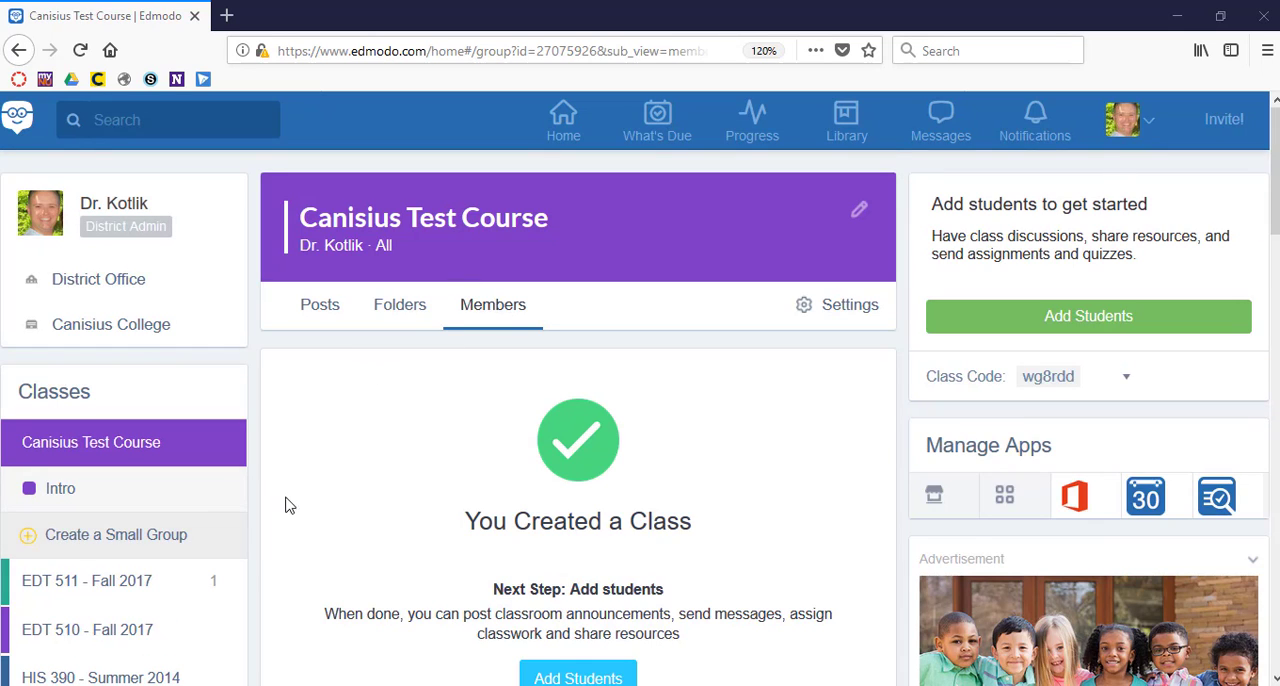
# Try to create a new group named Test with grade None and subject area All.
pyautogui.scroll(-7, 286, 505)
pyautogui.scroll(-8, 287, 507)
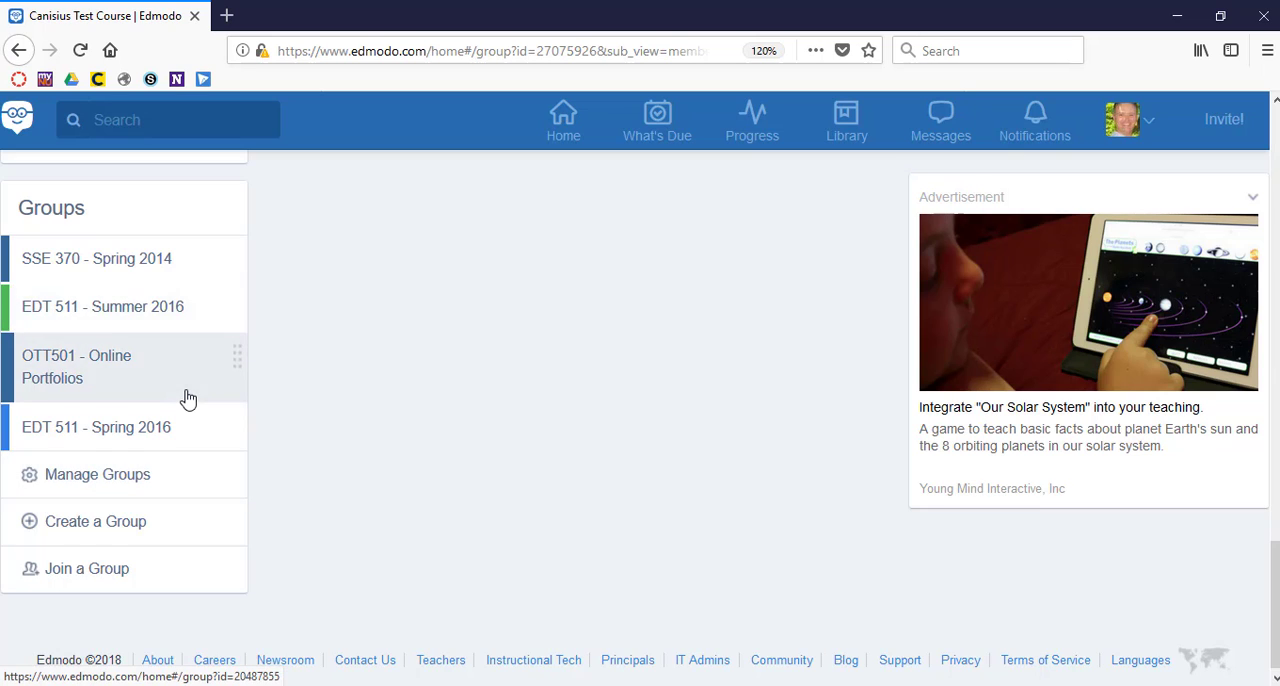
pyautogui.scroll(2, 187, 397)
pyautogui.scroll(-2, 187, 397)
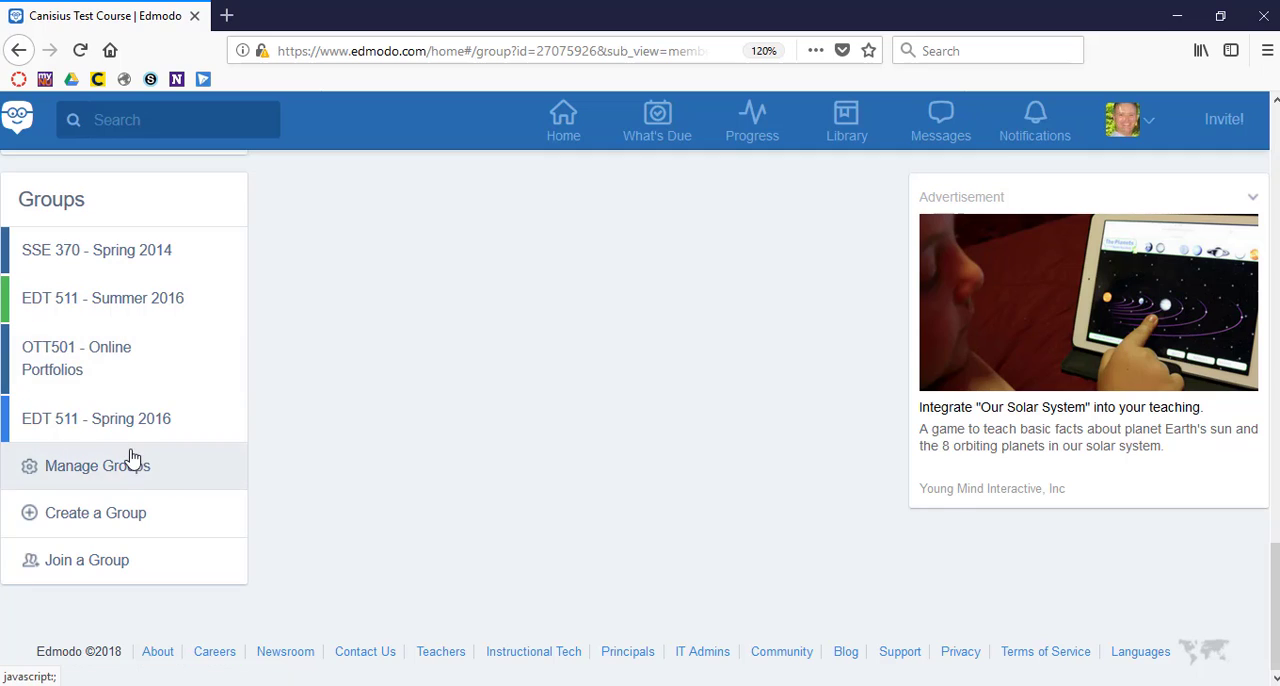
pyautogui.click(107, 513)
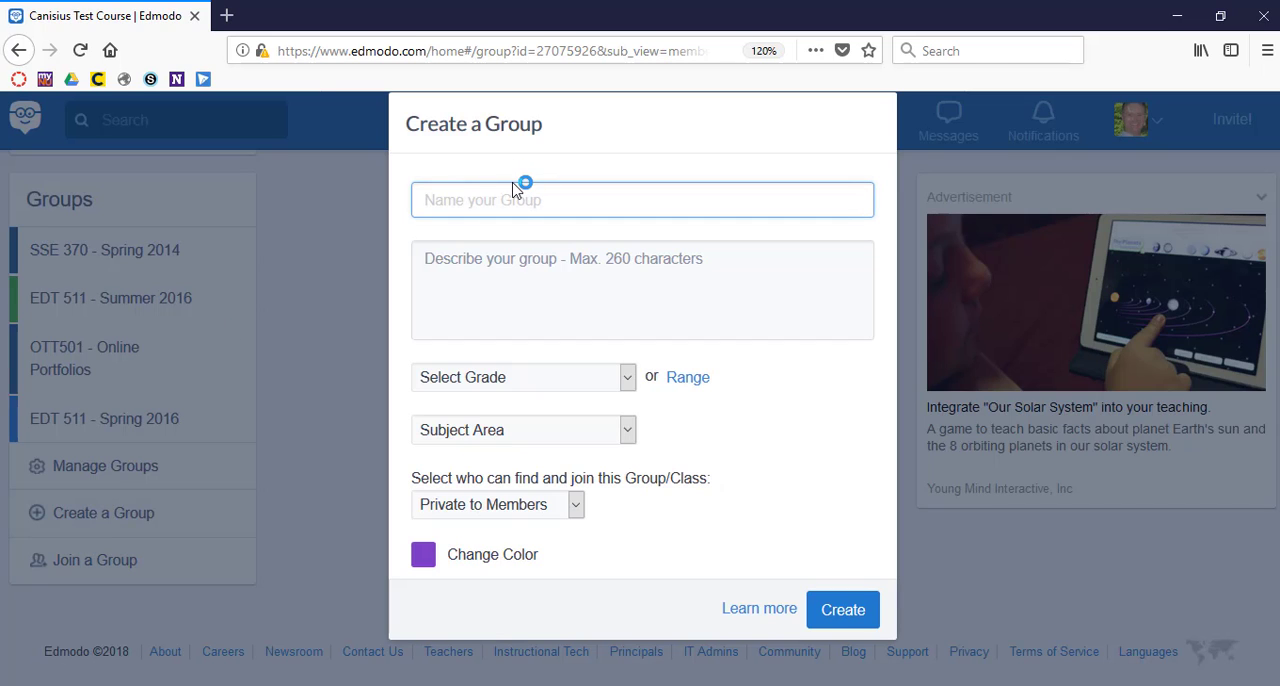
pyautogui.write('Test')
pyautogui.click(627, 378)
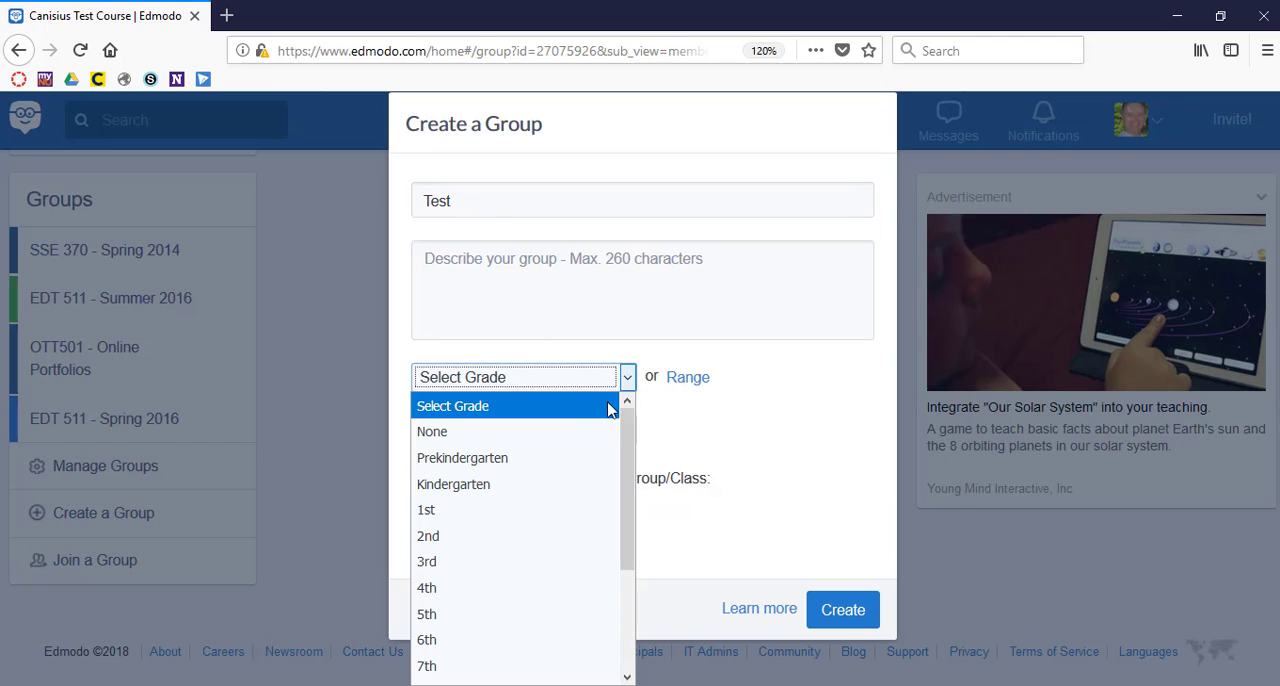
pyautogui.click(594, 431)
pyautogui.click(628, 438)
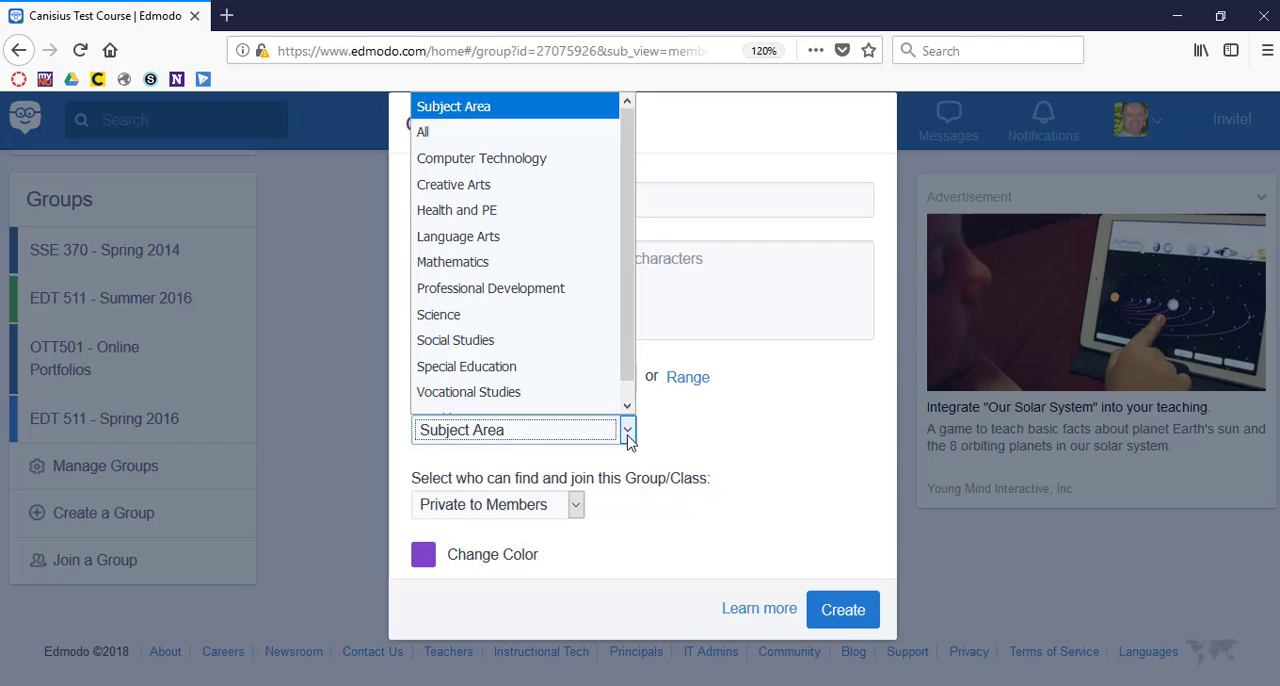
pyautogui.click(513, 132)
pyautogui.click(846, 620)
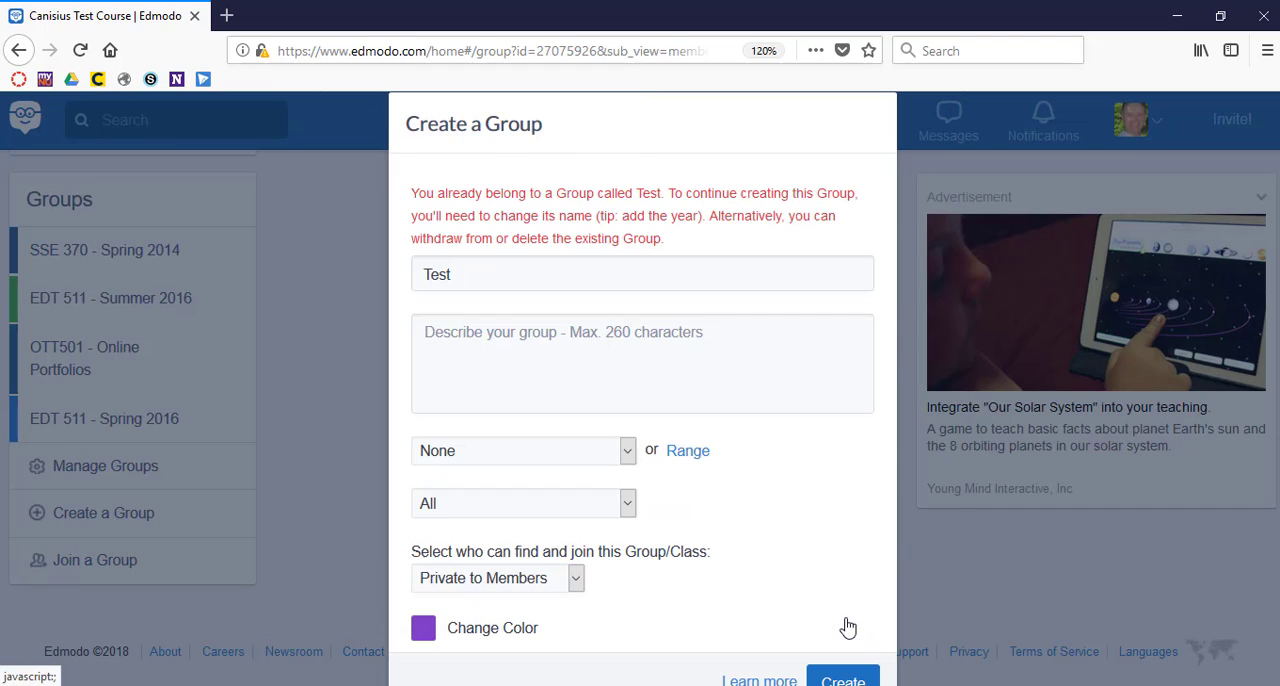
# Change the new group's name to Test 2, create it, and dismiss its invitation dialog after checking the email option.
pyautogui.click(526, 280)
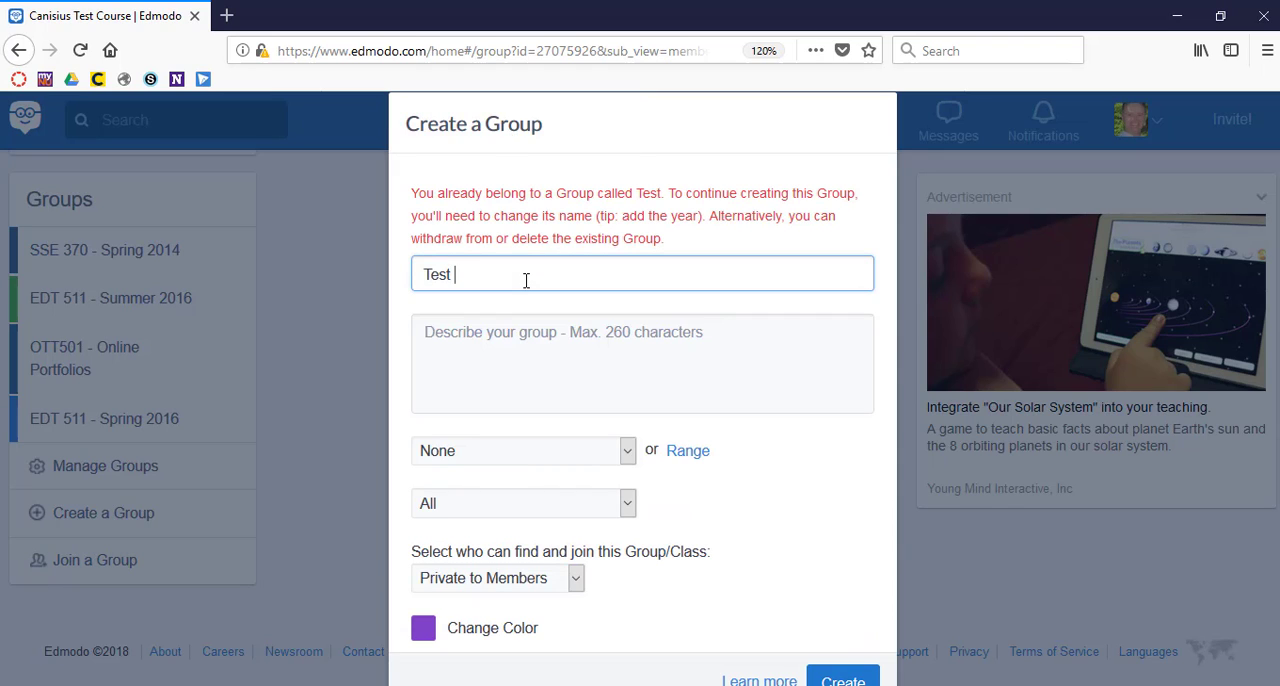
pyautogui.write('2')
pyautogui.click(845, 677)
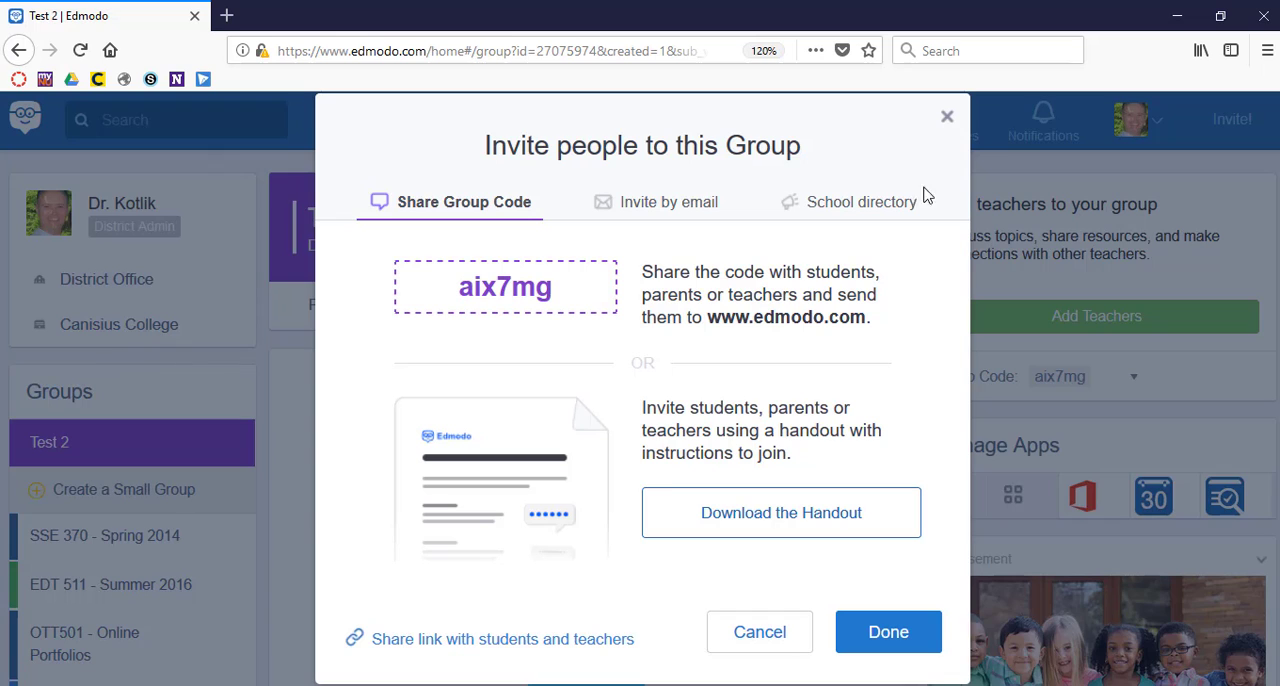
pyautogui.click(655, 203)
pyautogui.click(947, 118)
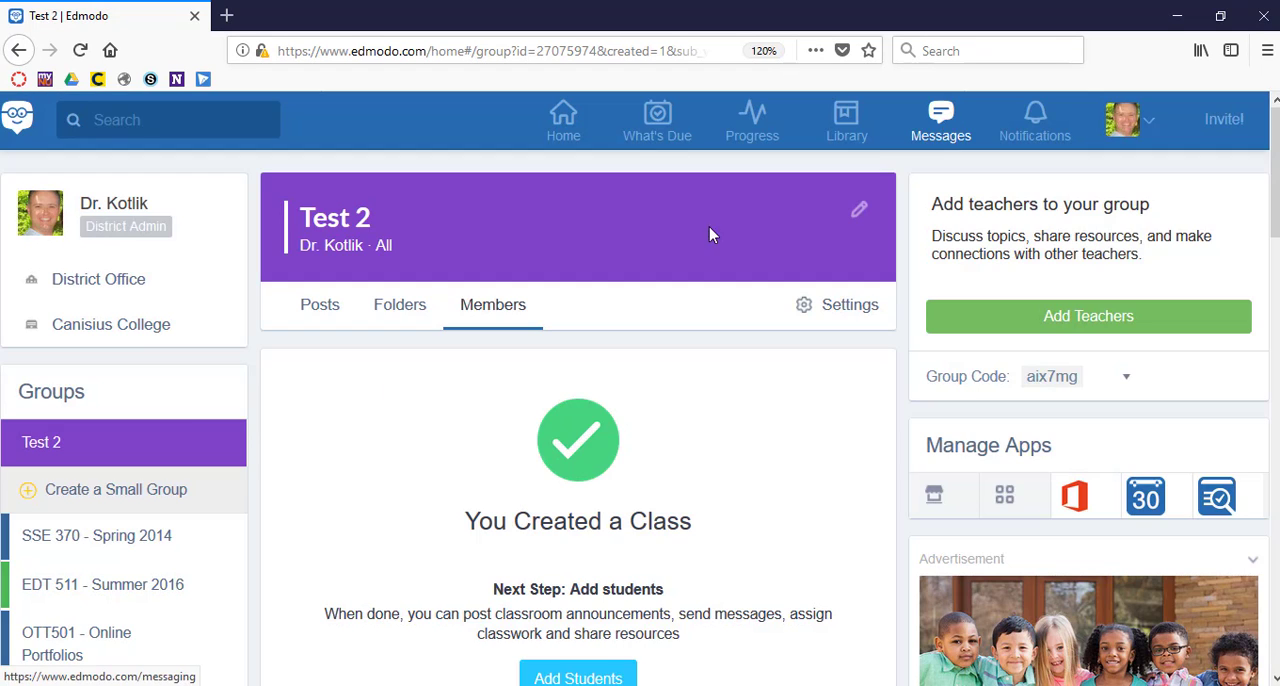
# View the Test 2 group's posts and folders, and examine the form for posting an assignment.
pyautogui.click(131, 443)
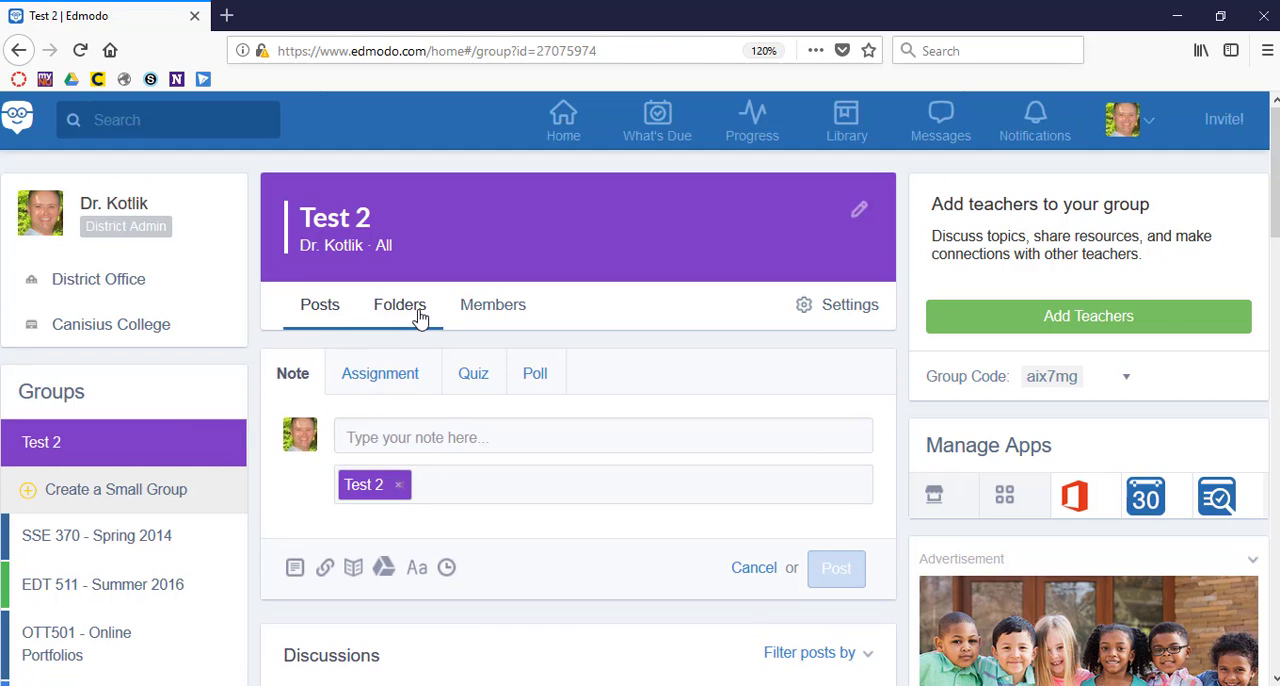
pyautogui.click(420, 316)
pyautogui.click(310, 305)
pyautogui.click(380, 380)
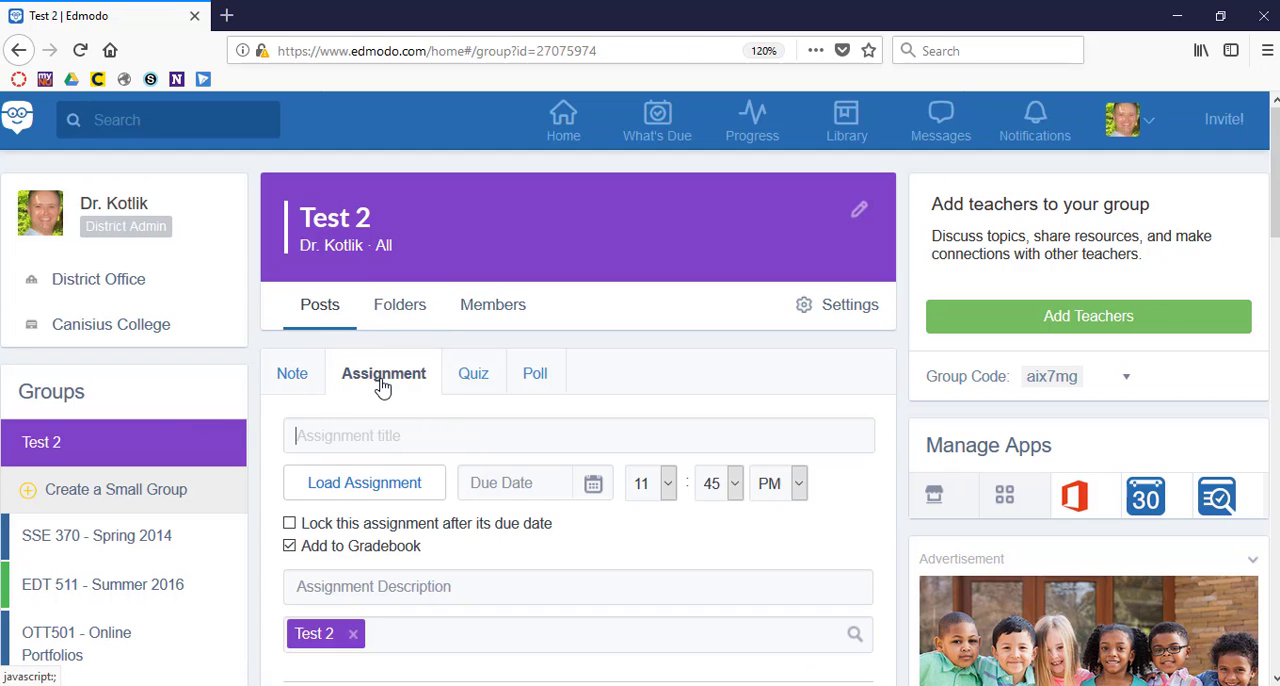
pyautogui.scroll(-2, 550, 491)
pyautogui.scroll(2, 550, 491)
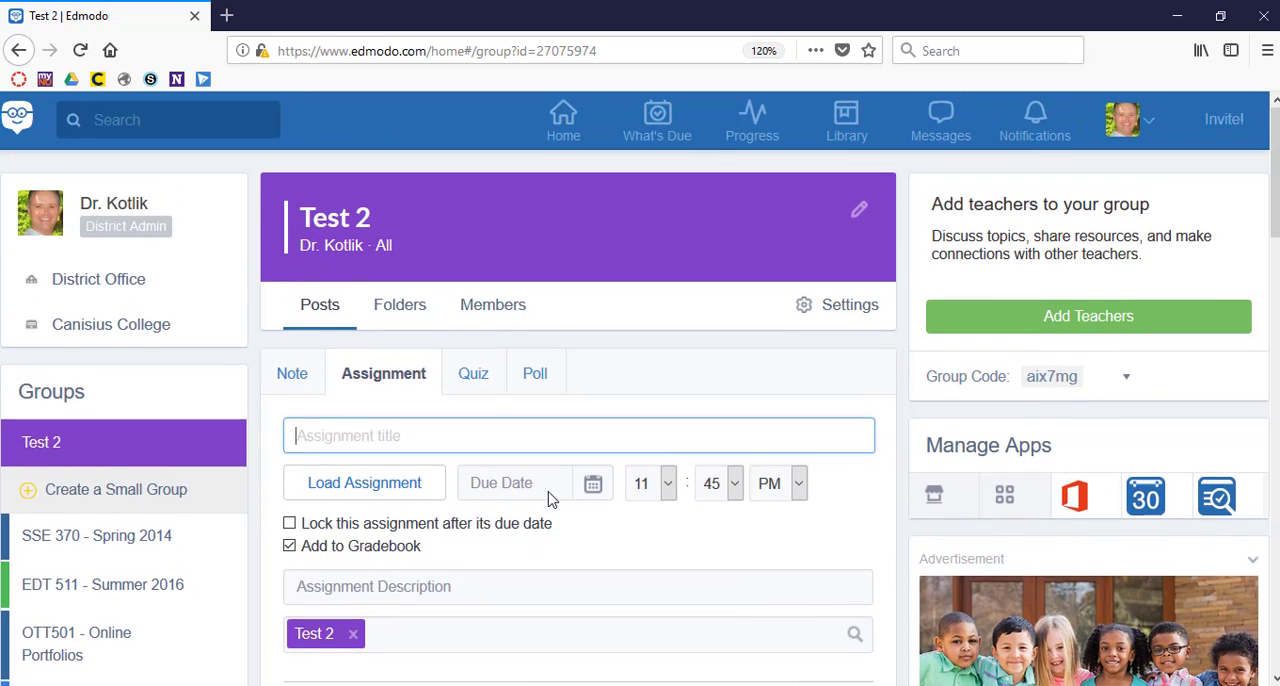
pyautogui.scroll(-1, 550, 491)
pyautogui.scroll(-6, 549, 492)
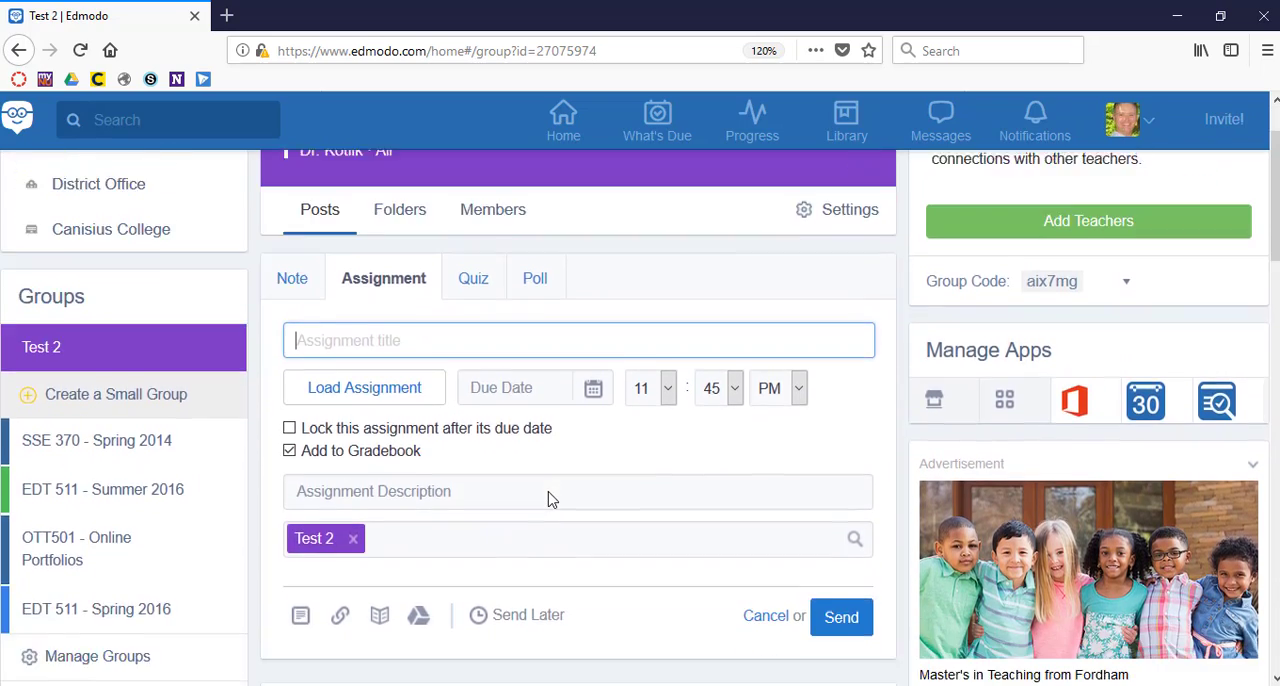
pyautogui.scroll(7, 548, 498)
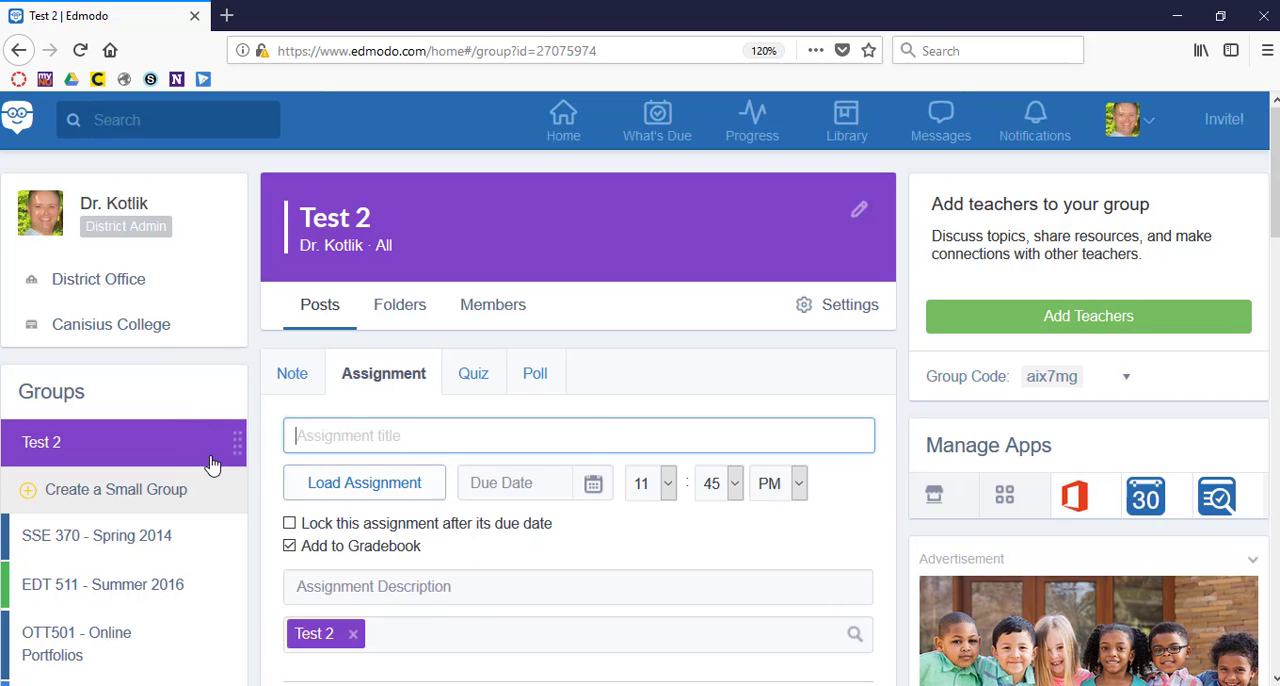
# Compare the list of groups with the list of classes while staying in the Test 2 group.
pyautogui.scroll(-1, 197, 482)
pyautogui.scroll(-3, 197, 482)
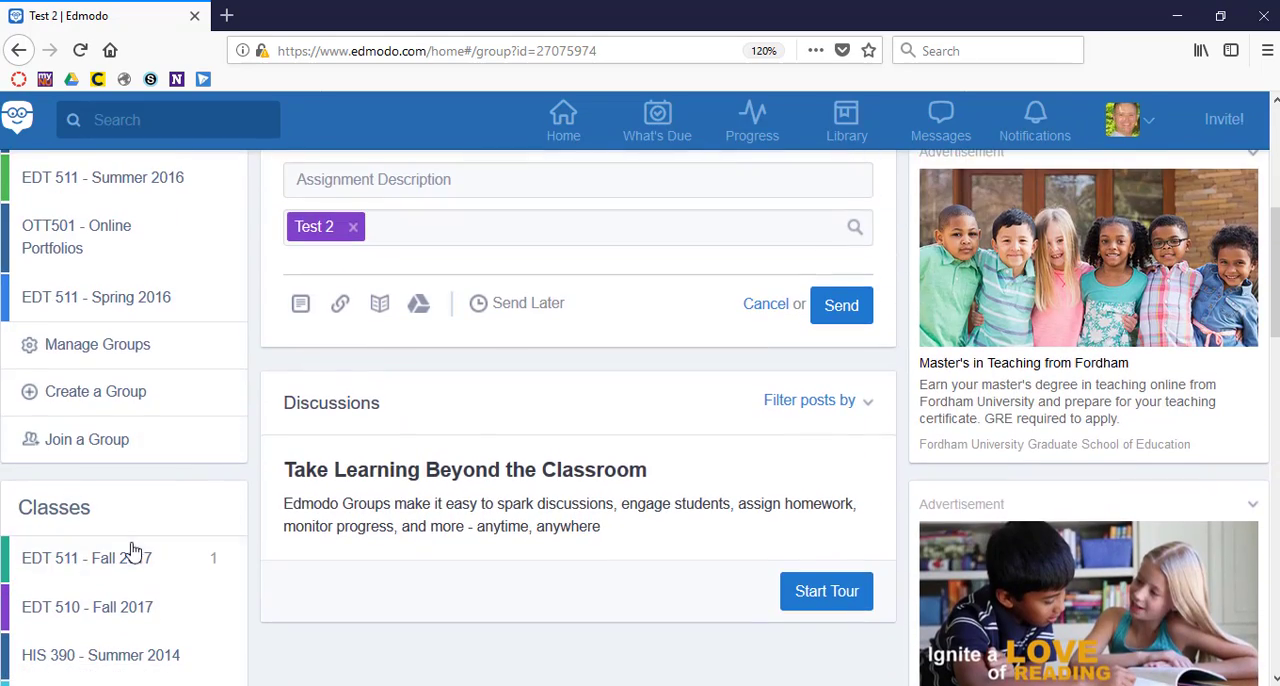
pyautogui.scroll(3, 152, 487)
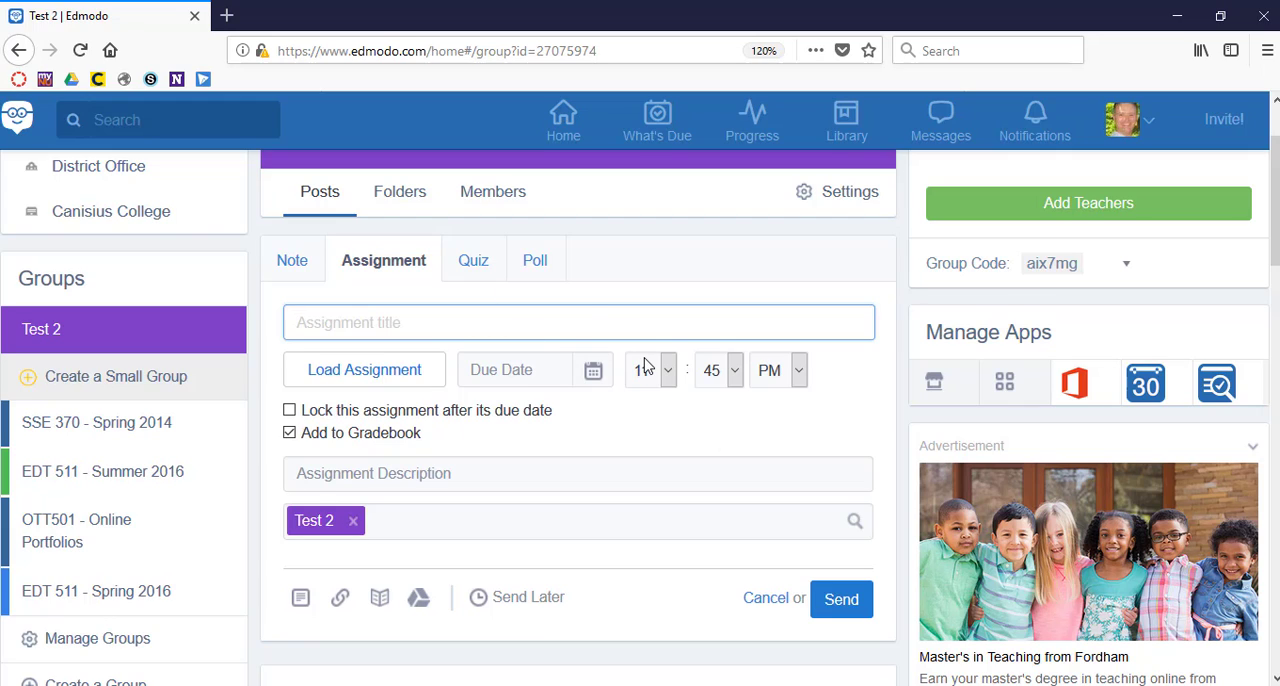
# Open the Library, view the item types that can be added, and reduce the page zoom to 110%.
pyautogui.click(842, 141)
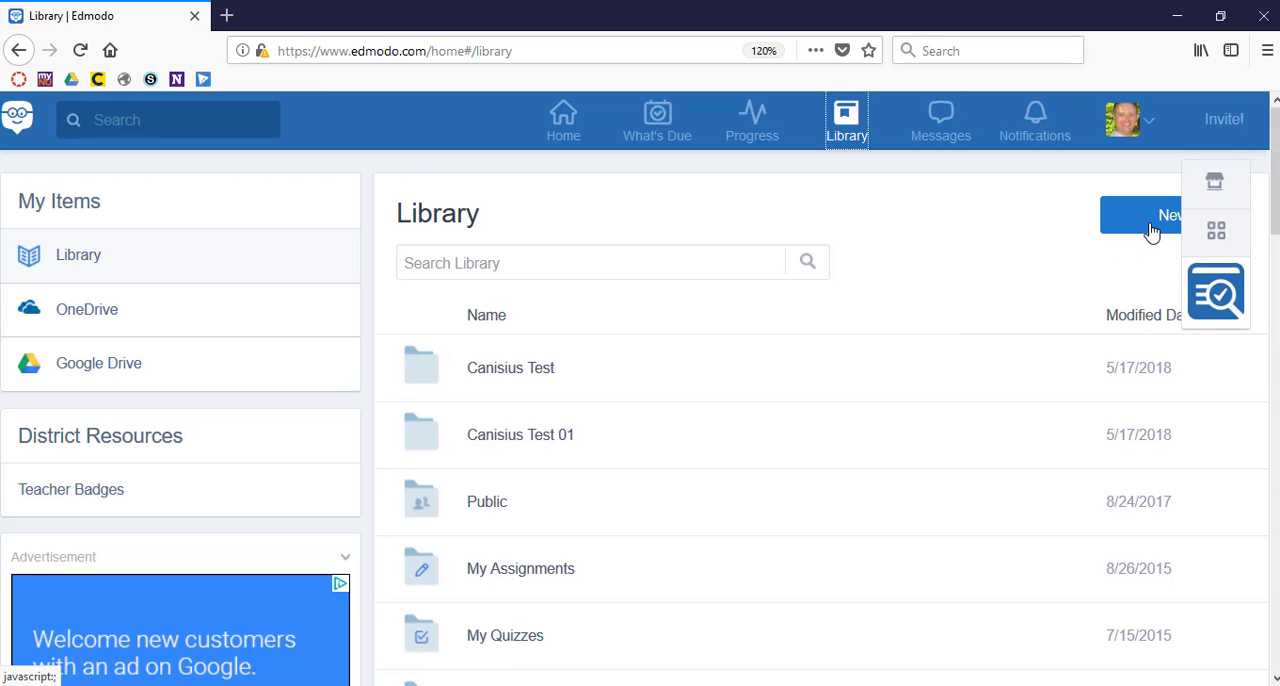
pyautogui.click(1152, 231)
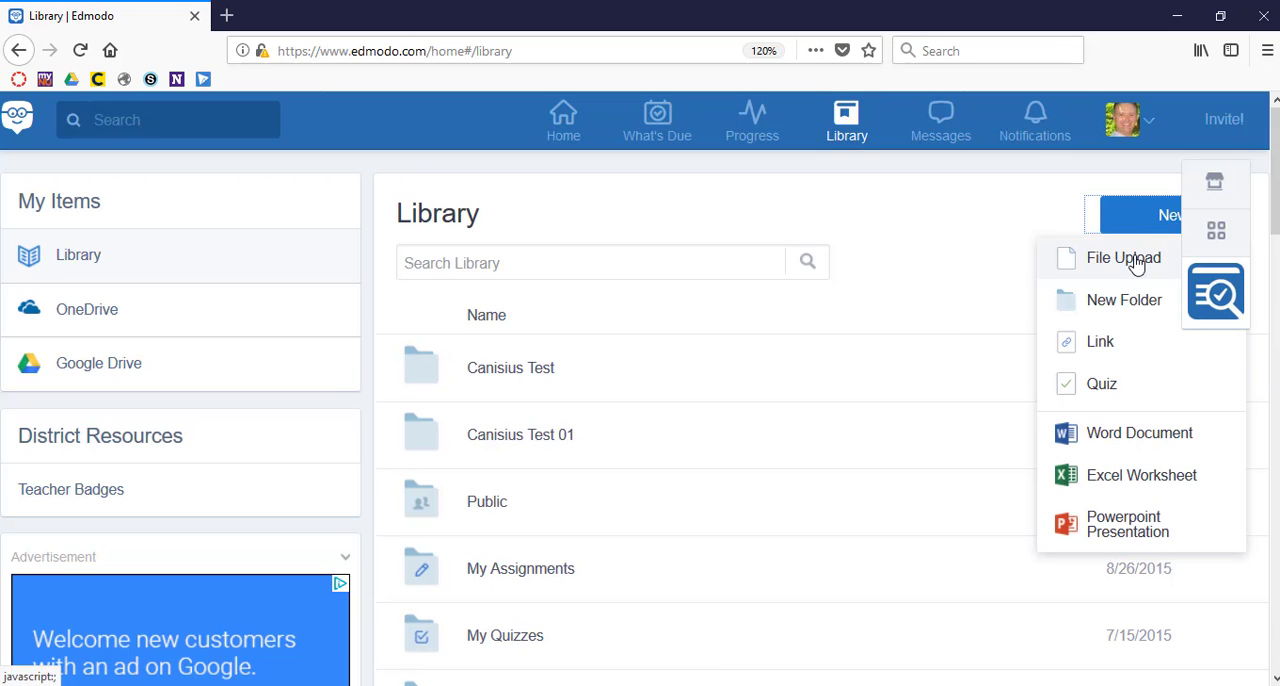
pyautogui.hotkey('ctrl', '-')
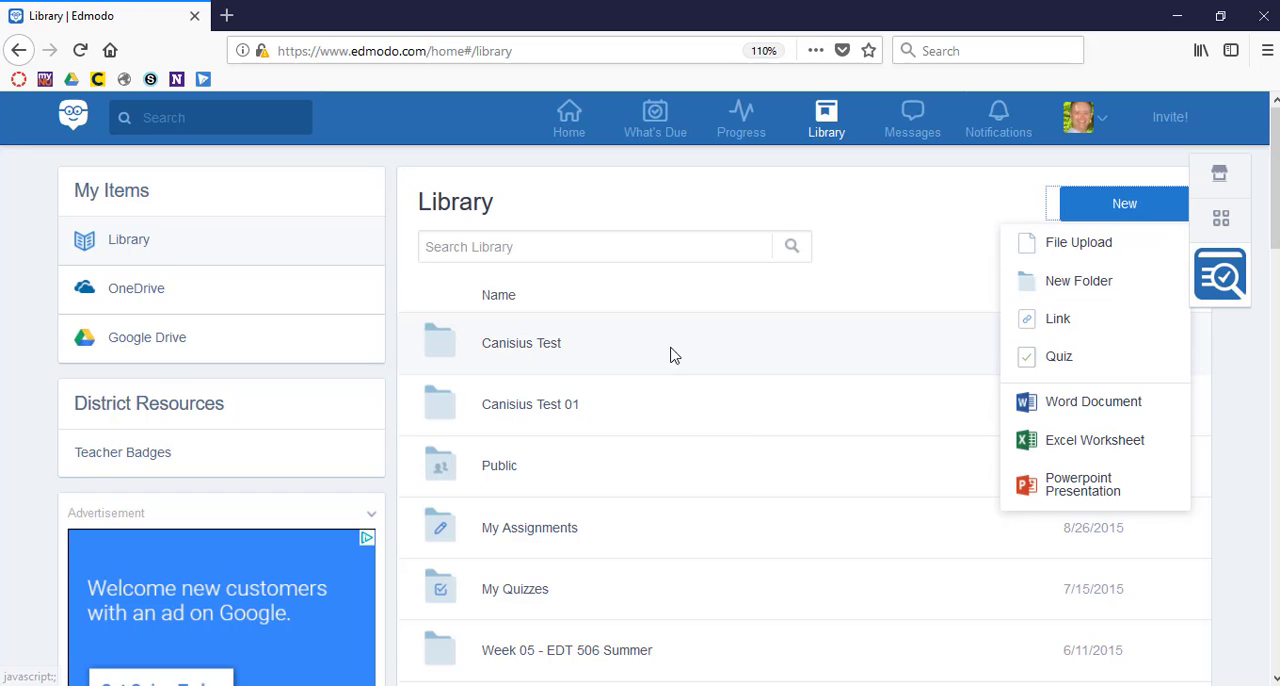
pyautogui.click(947, 242)
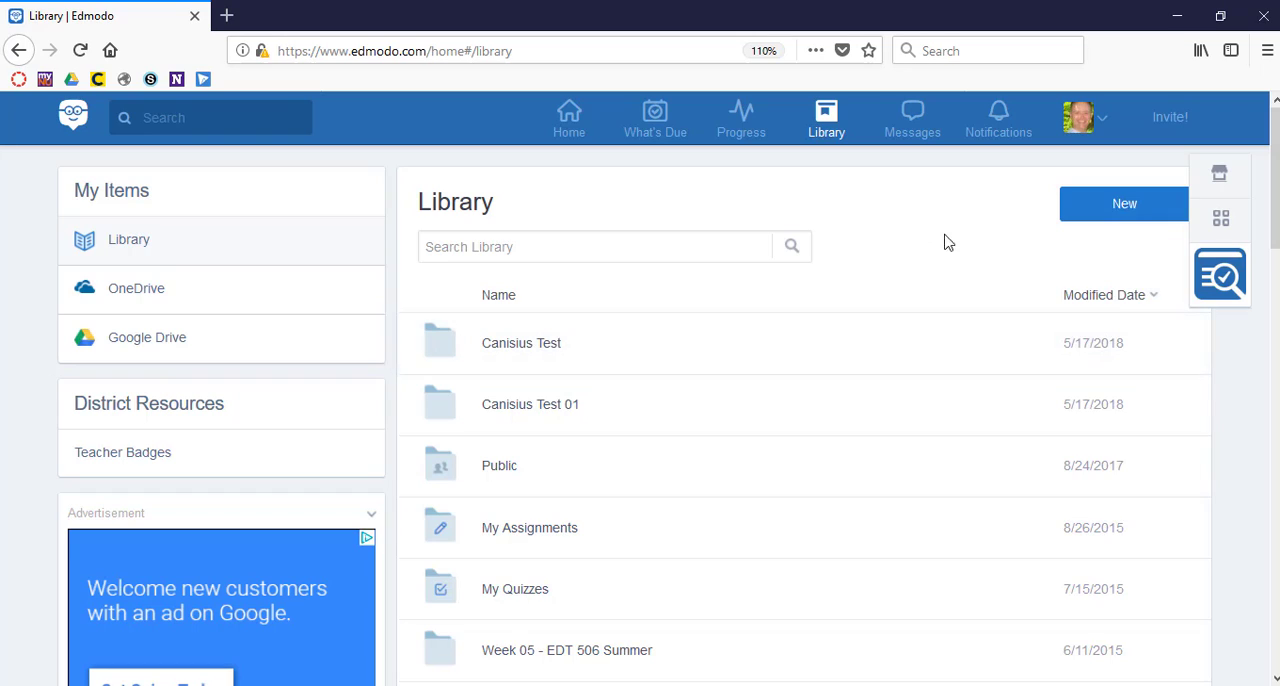
# View the action options of the Canisius Test folder, open and close its sharing dialog, and look over the Library.
pyautogui.click(1172, 346)
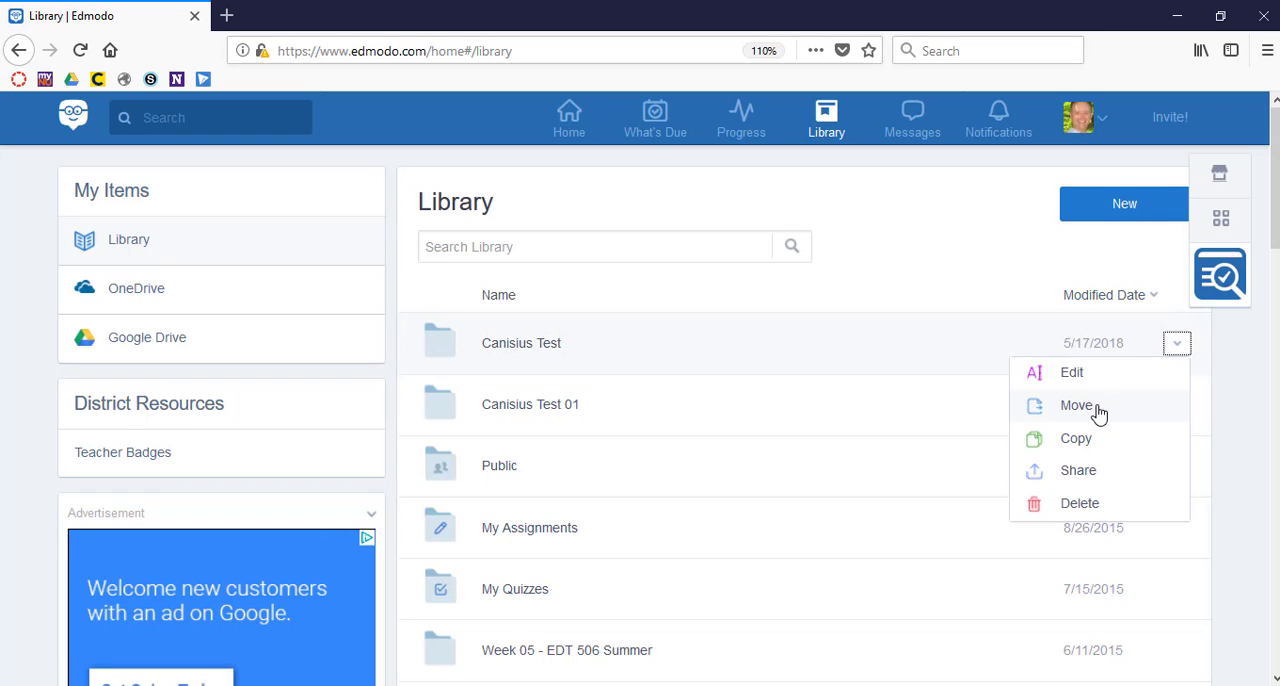
pyautogui.click(1077, 484)
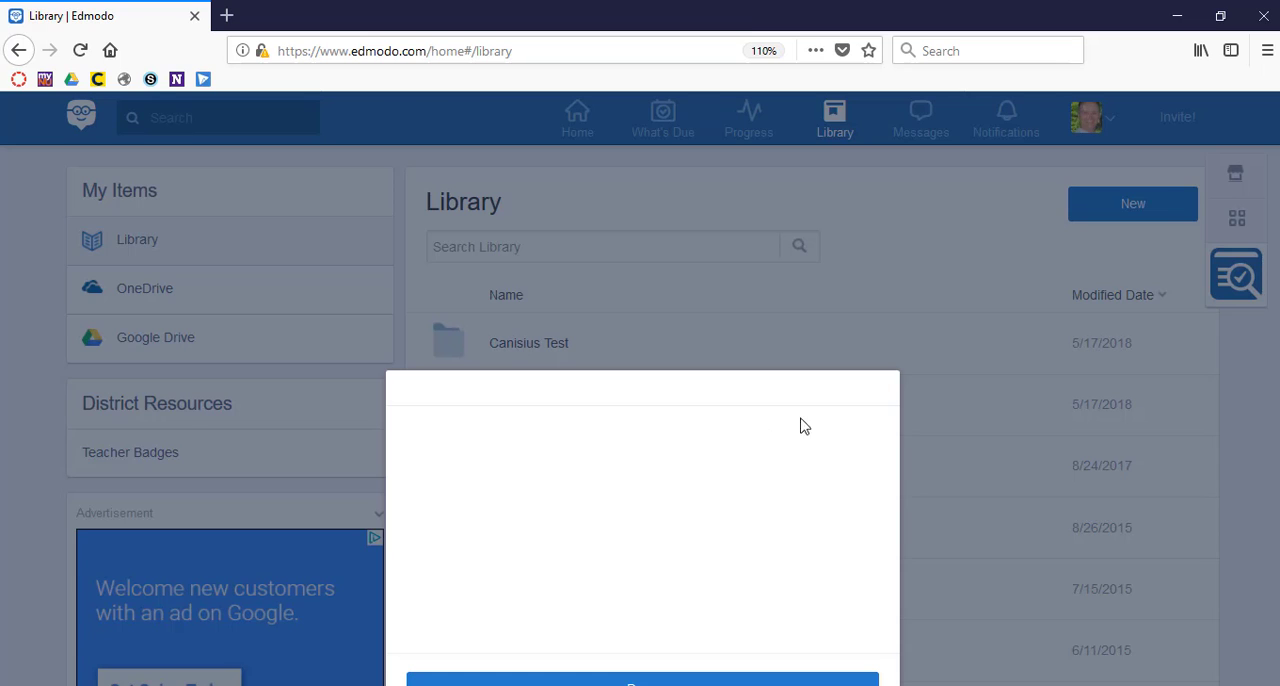
pyautogui.click(912, 318)
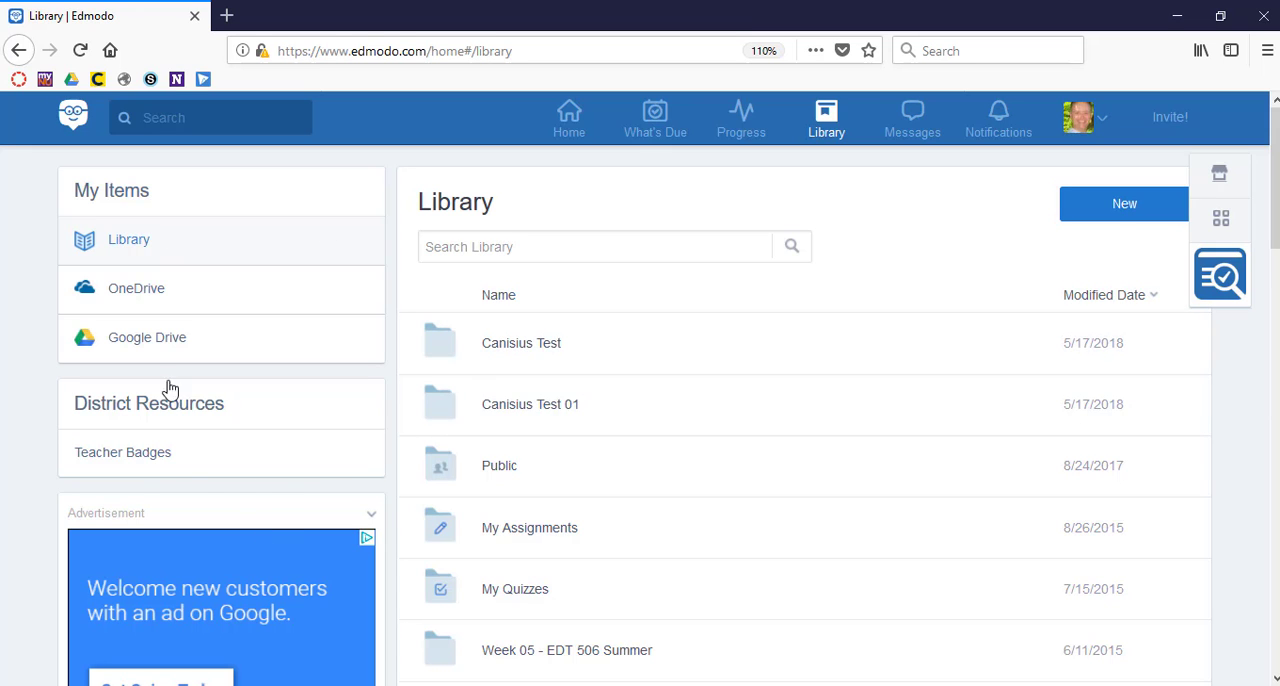
pyautogui.scroll(-3, 293, 500)
pyautogui.scroll(3, 293, 500)
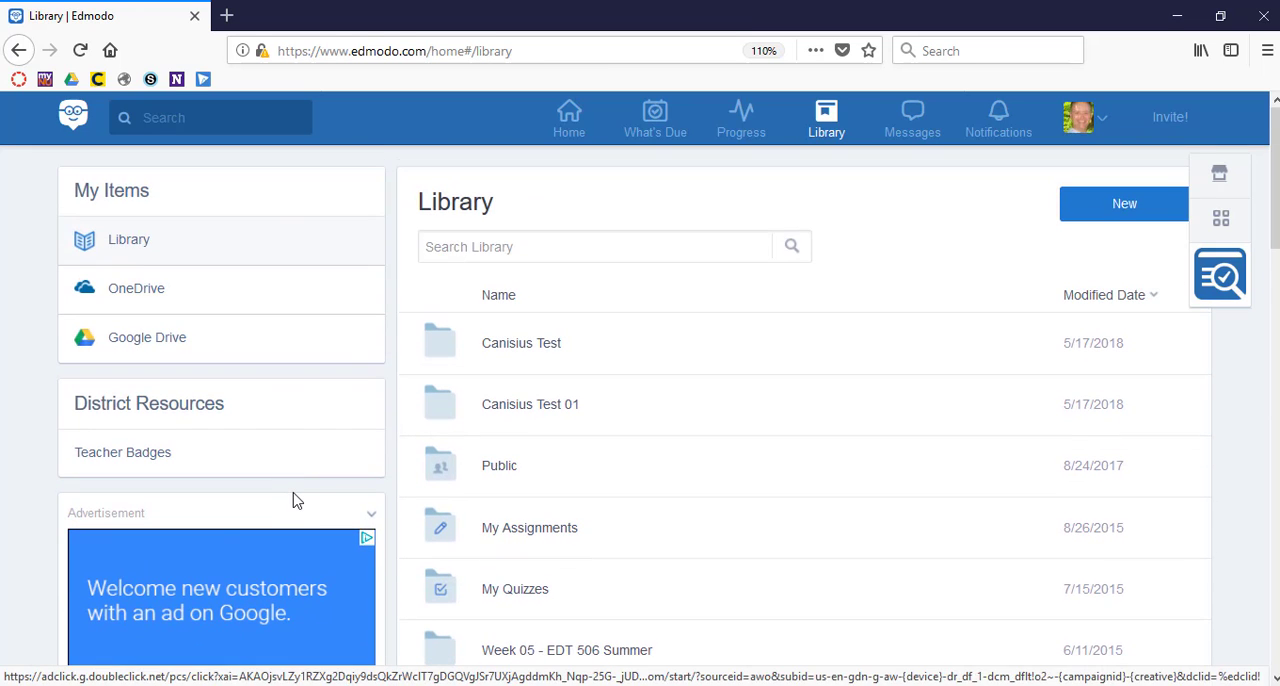
pyautogui.scroll(-5, 293, 500)
pyautogui.scroll(4, 295, 500)
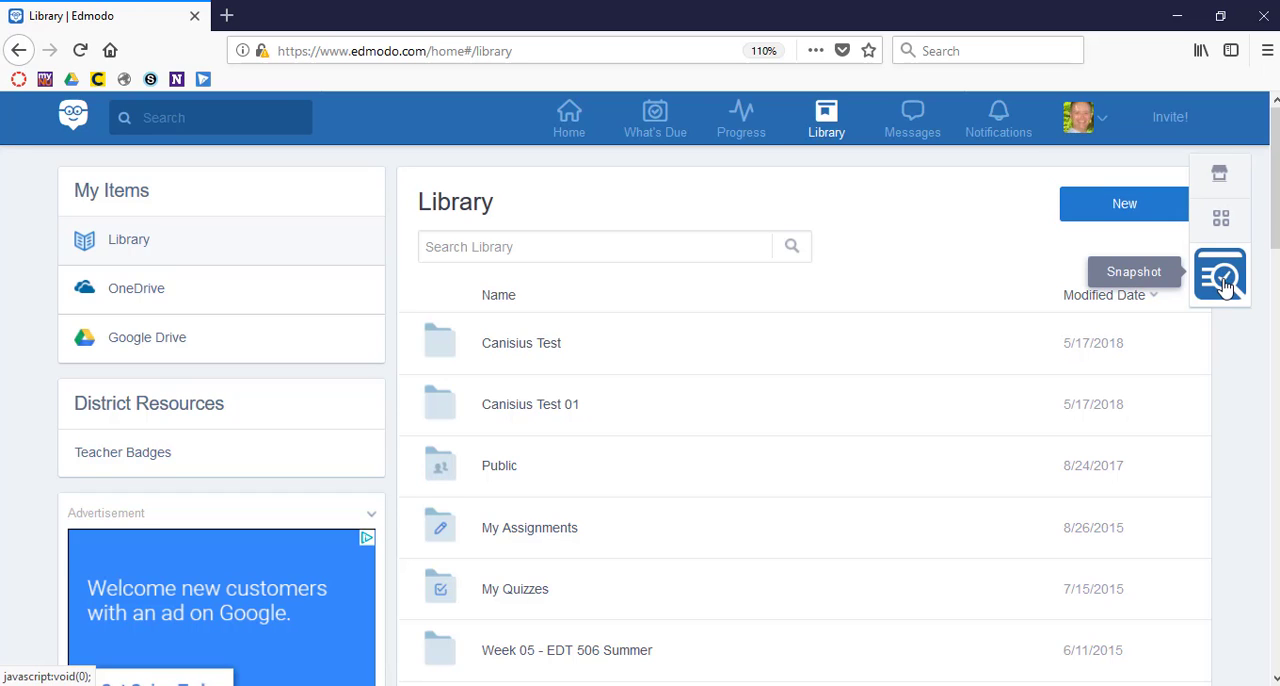
# Browse the Edmodo Connect Apps and subject categories in Edmodo Spotlight, and return to the Library.
pyautogui.click(1219, 178)
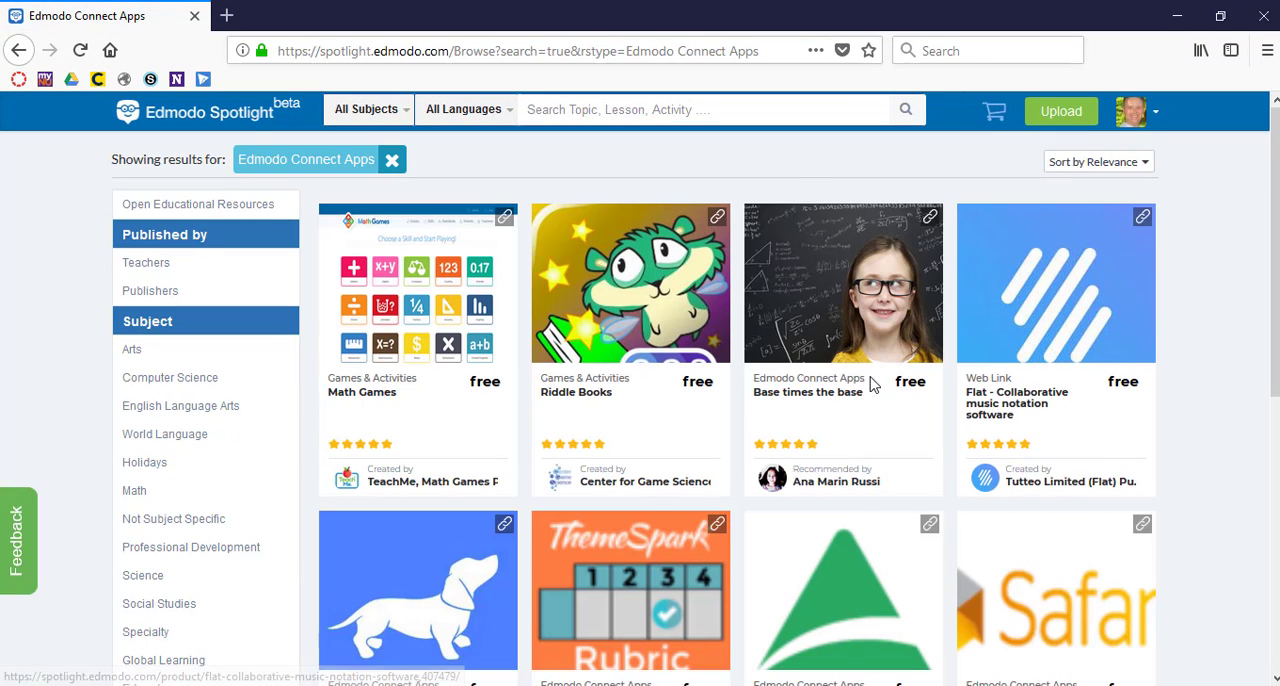
pyautogui.scroll(-1, 1032, 400)
pyautogui.scroll(-5, 1032, 400)
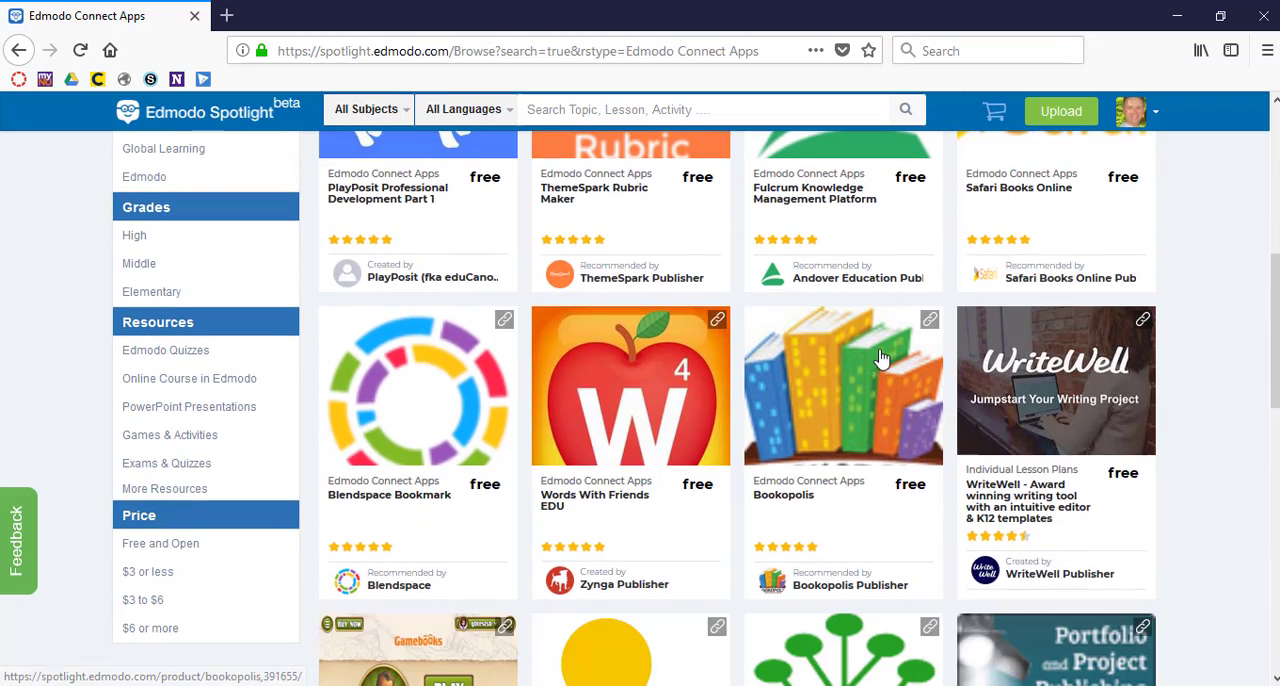
pyautogui.scroll(2, 880, 358)
pyautogui.scroll(3, 880, 358)
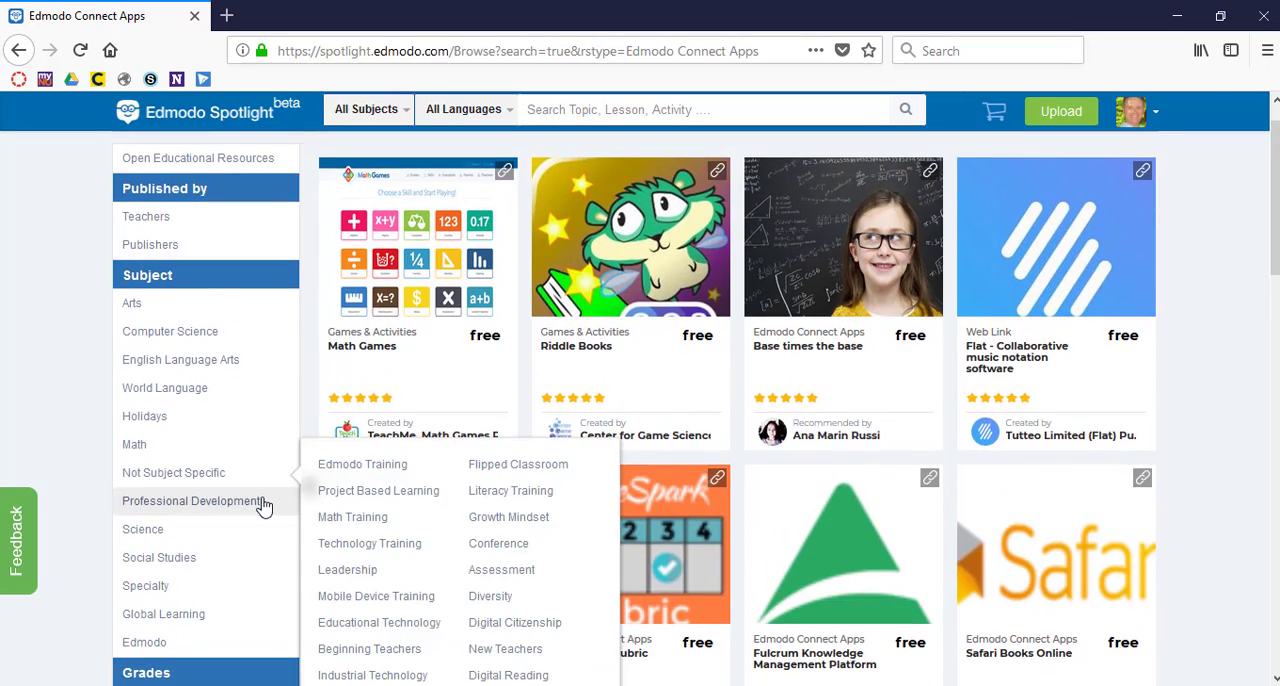
pyautogui.scroll(-2, 263, 505)
pyautogui.moveTo(264, 507)
pyautogui.scroll(-4, 264, 507)
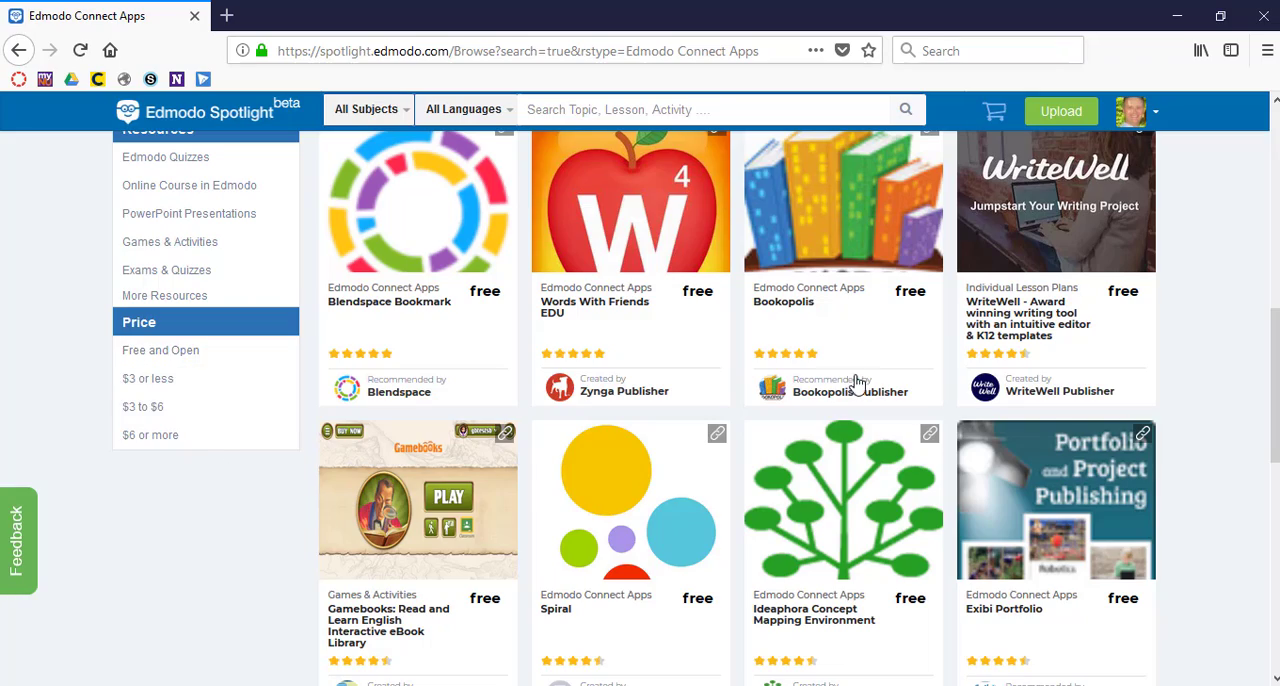
pyautogui.scroll(-7, 857, 380)
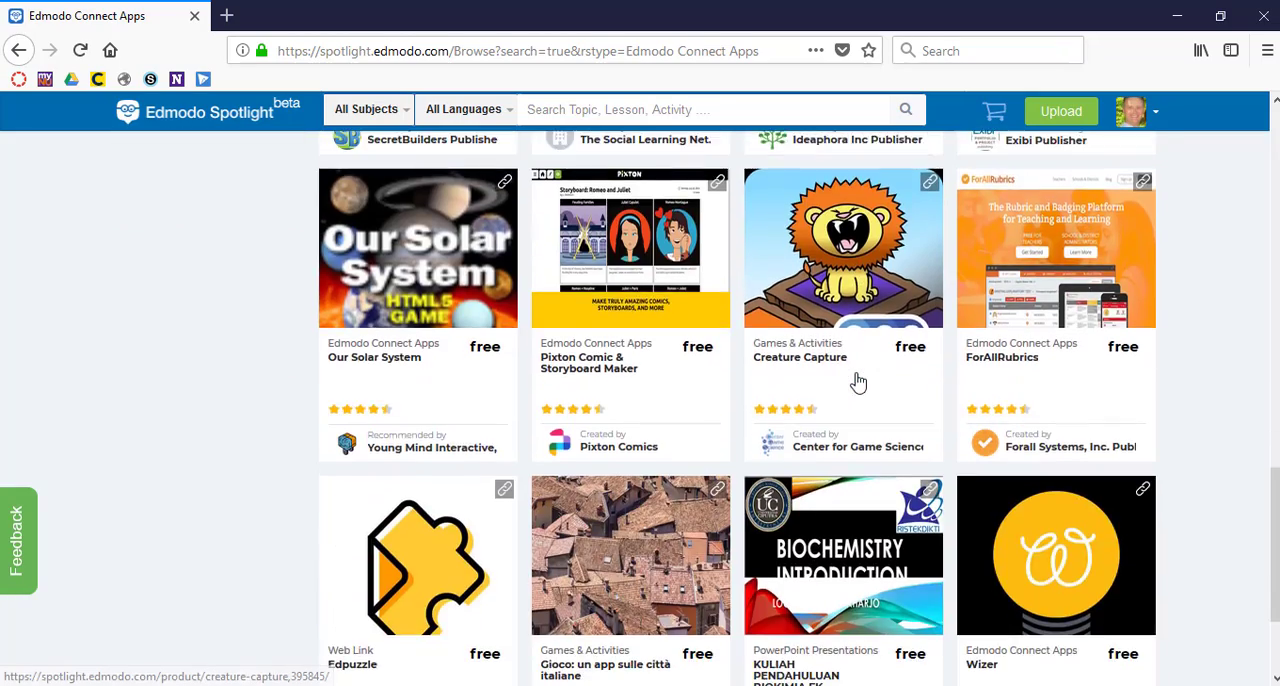
pyautogui.scroll(15, 850, 390)
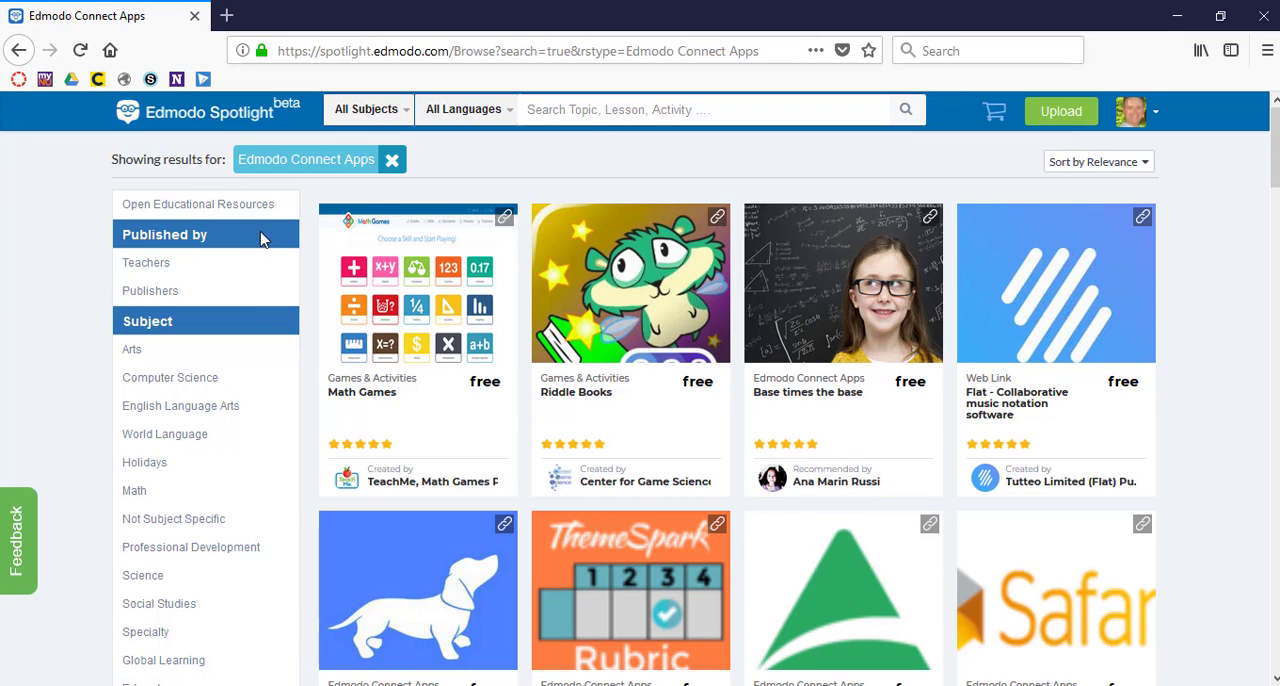
pyautogui.click(19, 51)
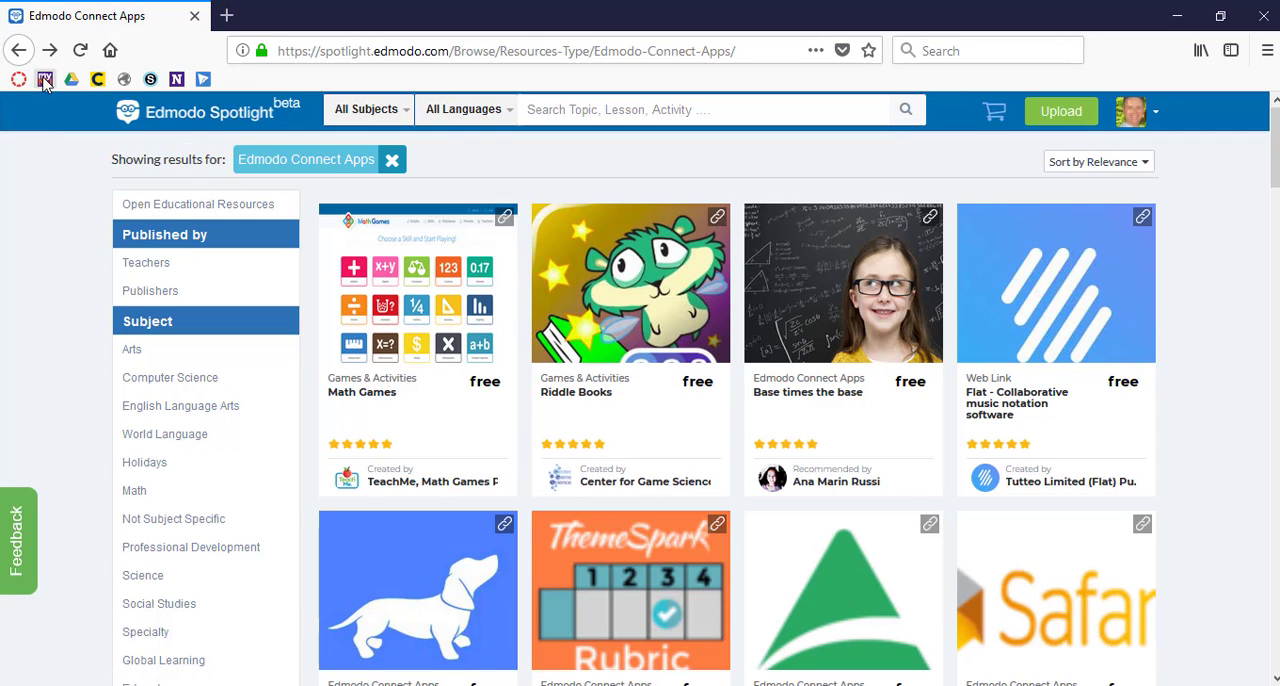
pyautogui.click(20, 51)
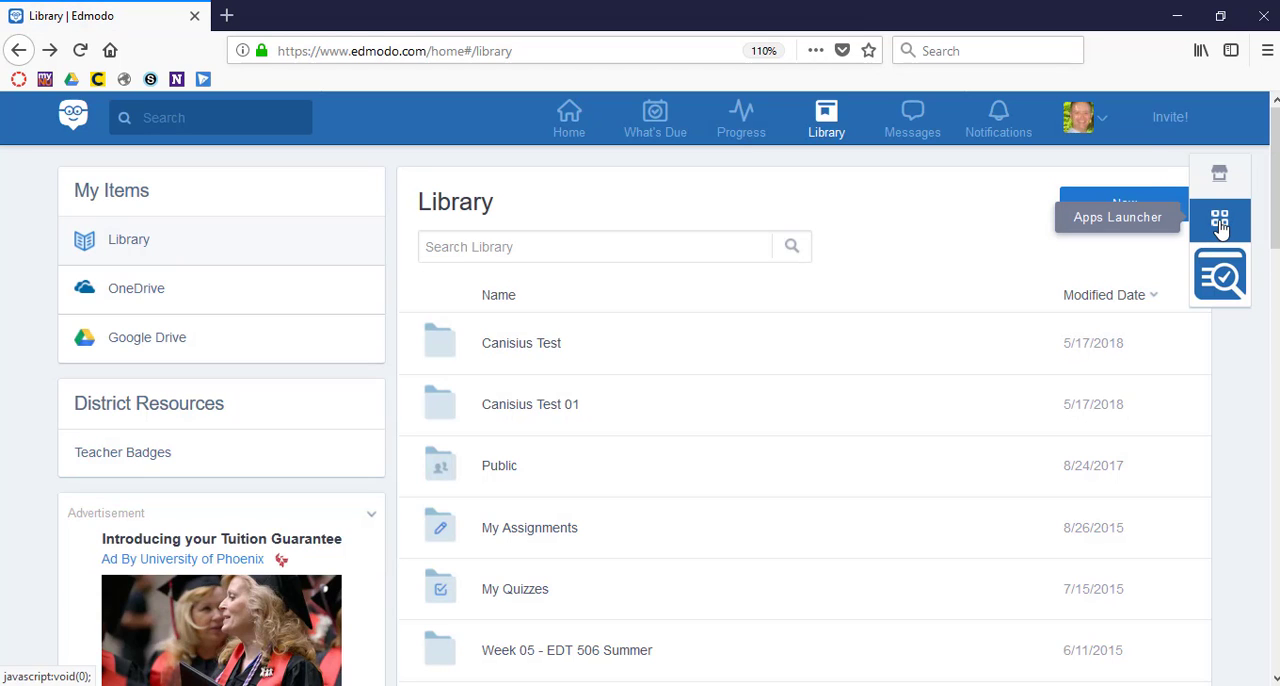
# Open Office Online from the Apps Launcher, view its file creation options, and close it.
pyautogui.click(1220, 224)
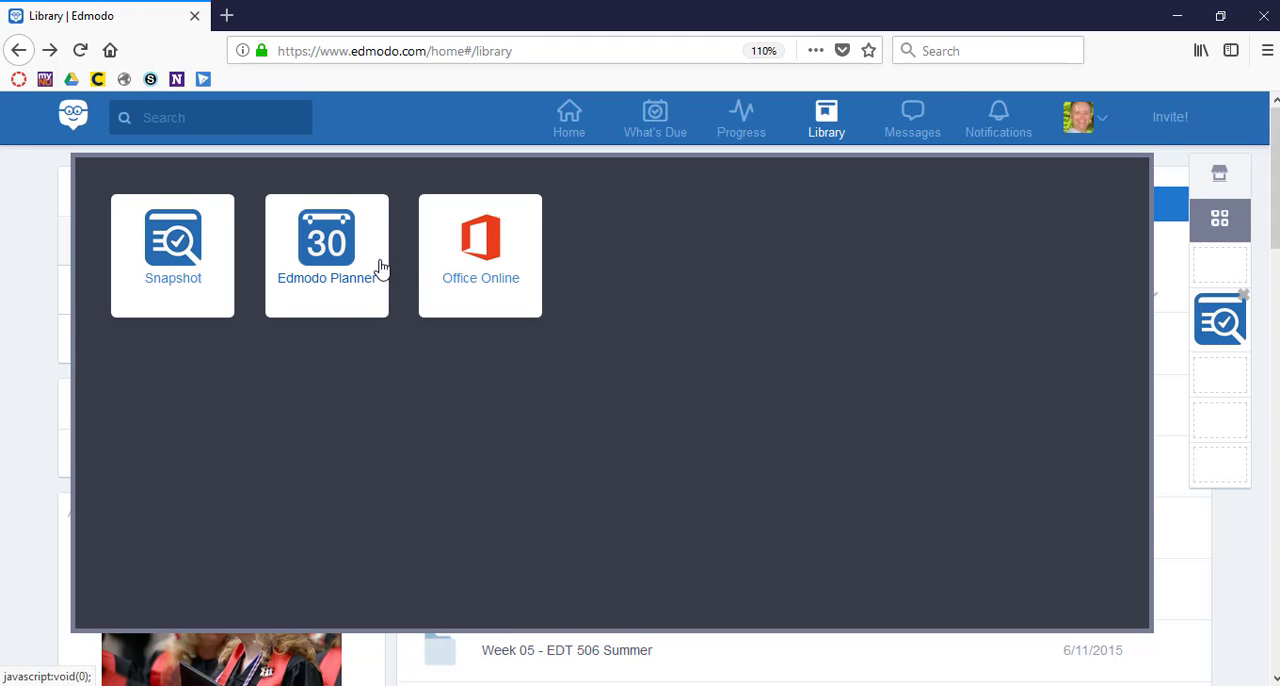
pyautogui.click(488, 268)
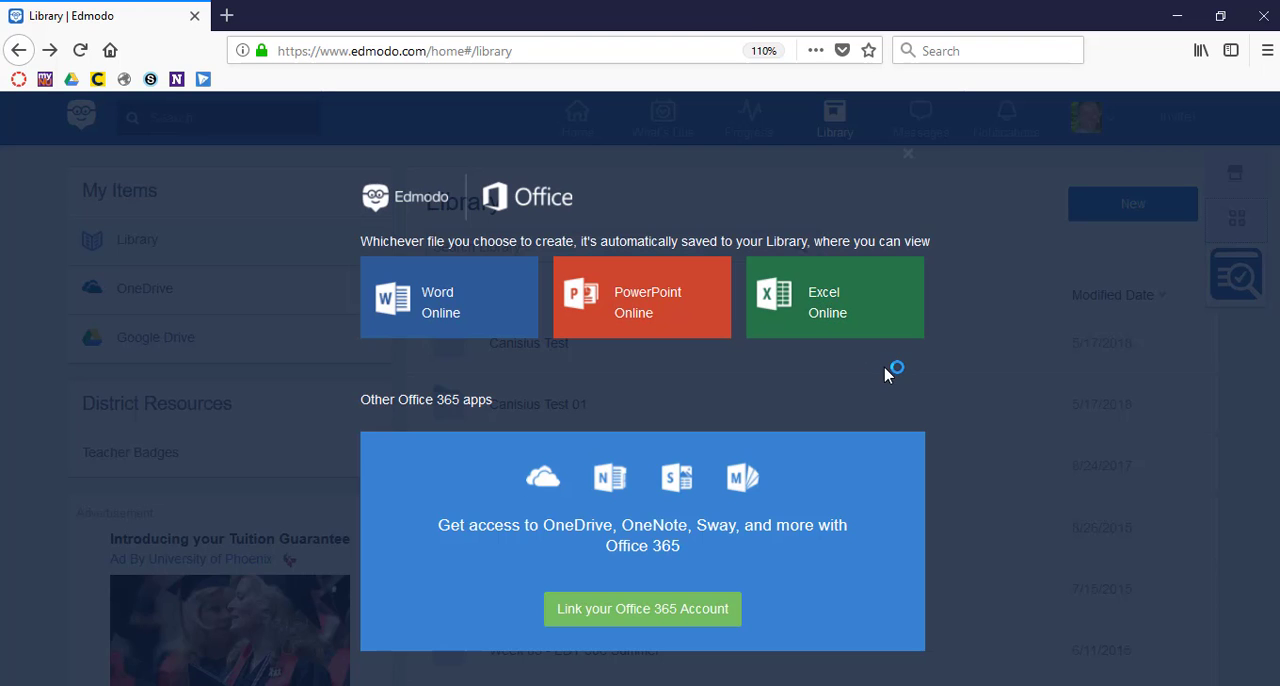
pyautogui.click(1006, 455)
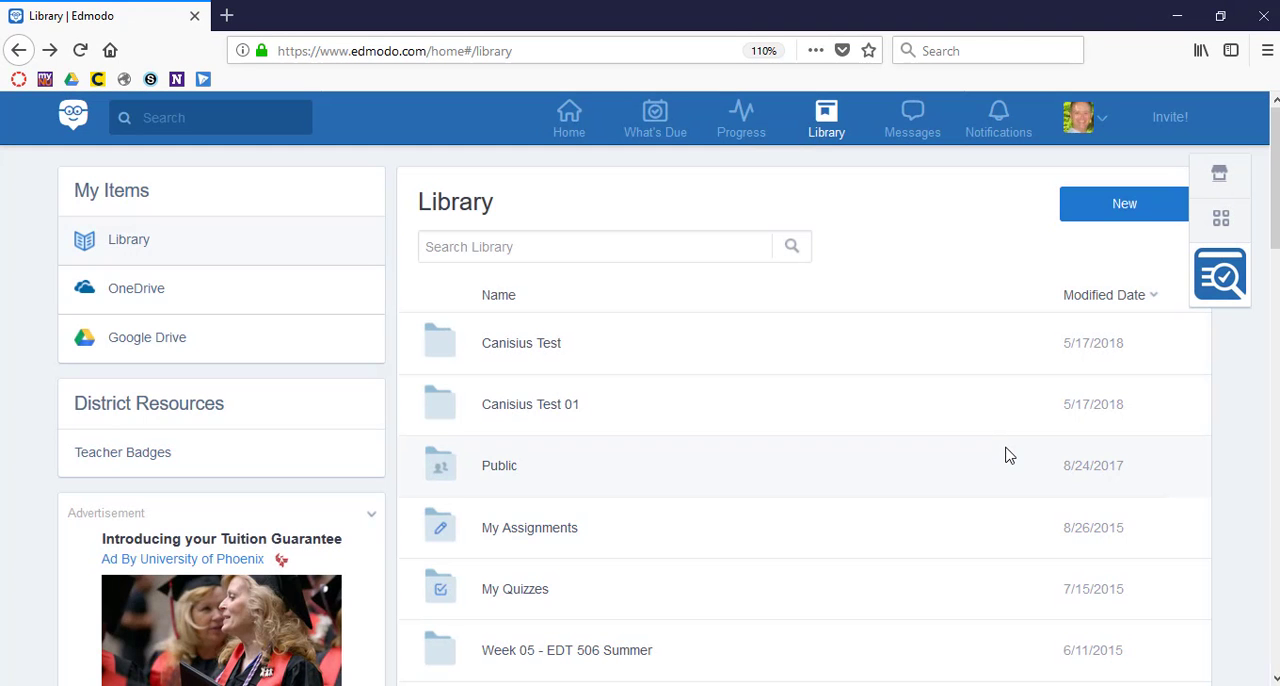